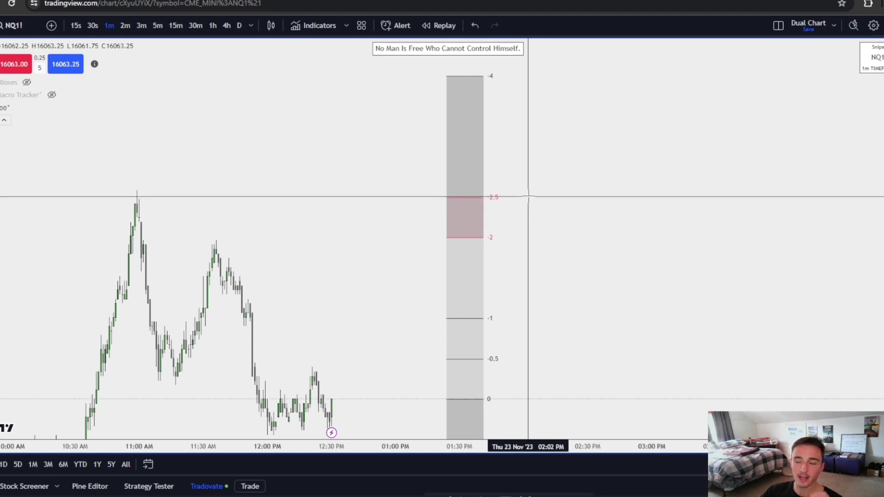
# Draw short horizontal lines beside the projection at its -2.5 and -4 levels.
pyautogui.moveTo(518, 196); pyautogui.dragTo(534, 243)
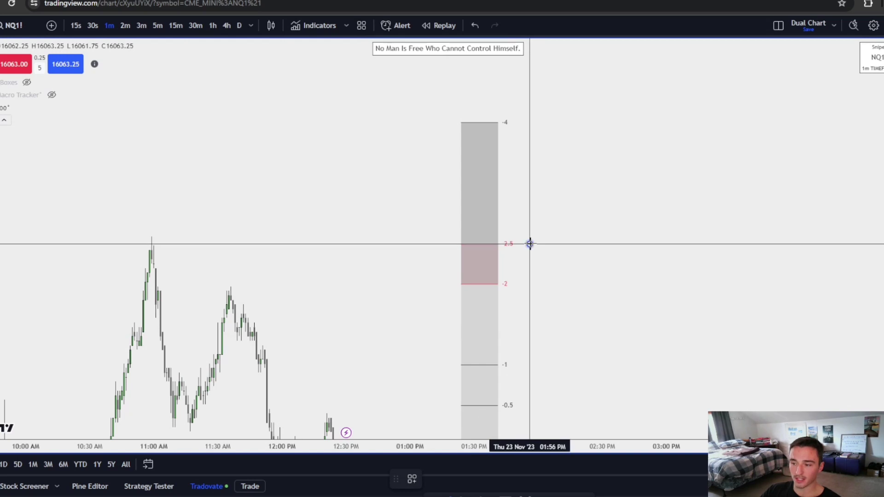
pyautogui.click(598, 244)
pyautogui.moveTo(600, 348); pyautogui.dragTo(543, 366)
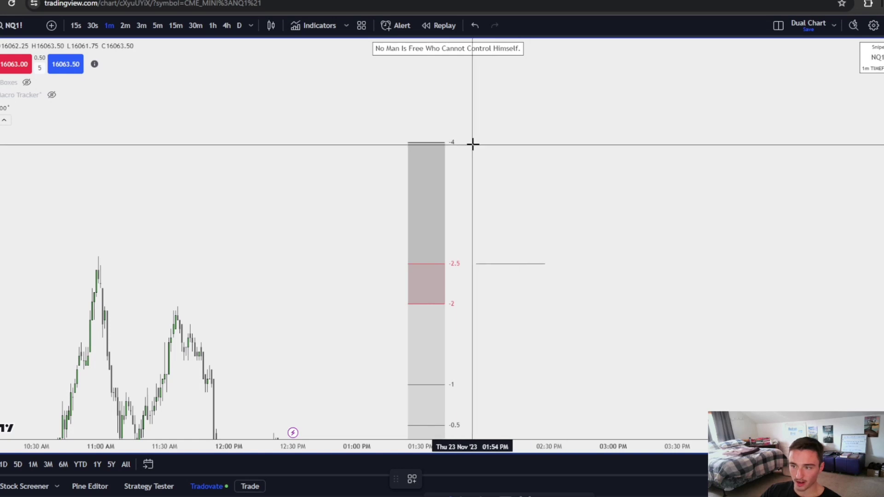
pyautogui.moveTo(472, 143); pyautogui.dragTo(553, 143)
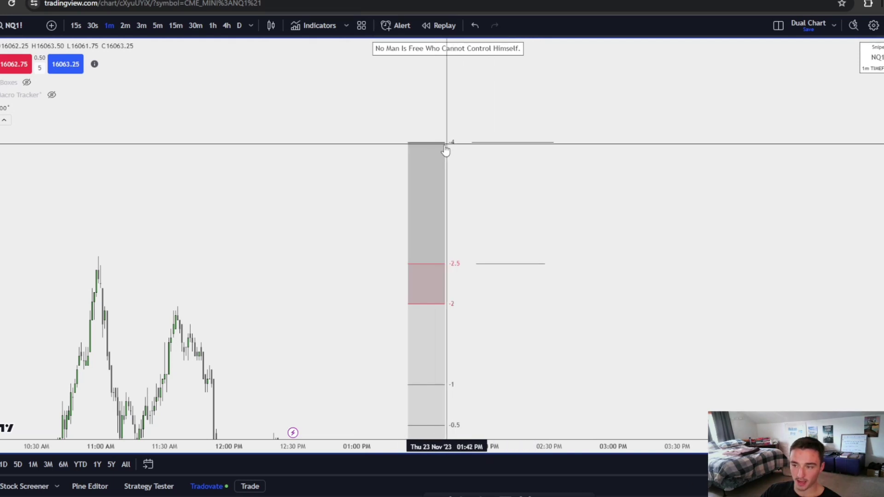
# Delete both short level lines and the standard deviation projection from the empty area of the chart.
pyautogui.click(486, 147)
pyautogui.press('Delete')
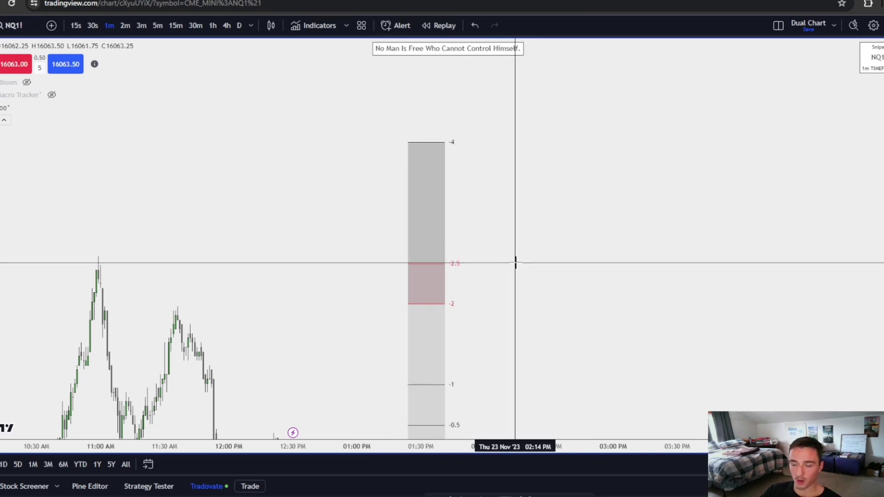
pyautogui.click(429, 265)
pyautogui.press('Delete')
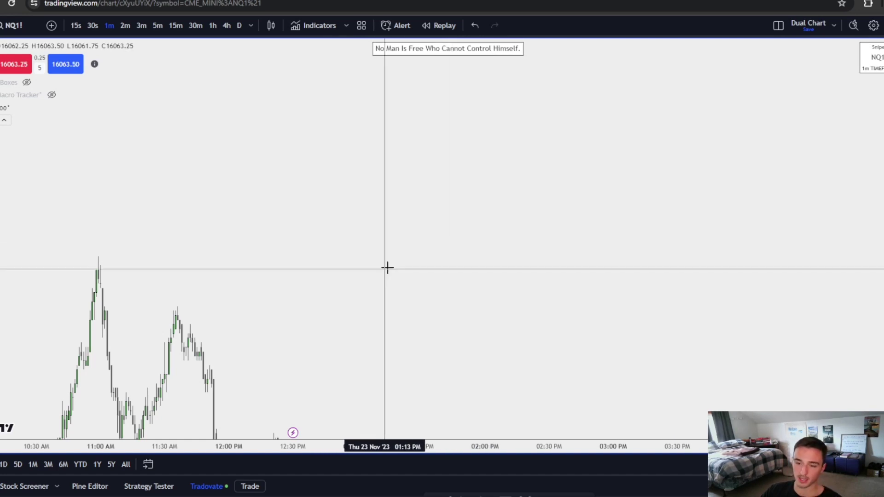
pyautogui.moveTo(387, 267); pyautogui.dragTo(577, 215)
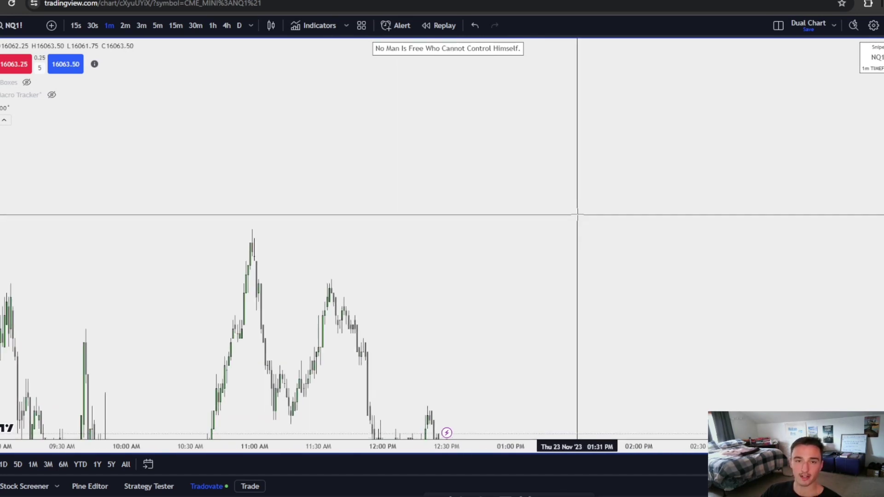
pyautogui.moveTo(493, 277); pyautogui.dragTo(675, 132)
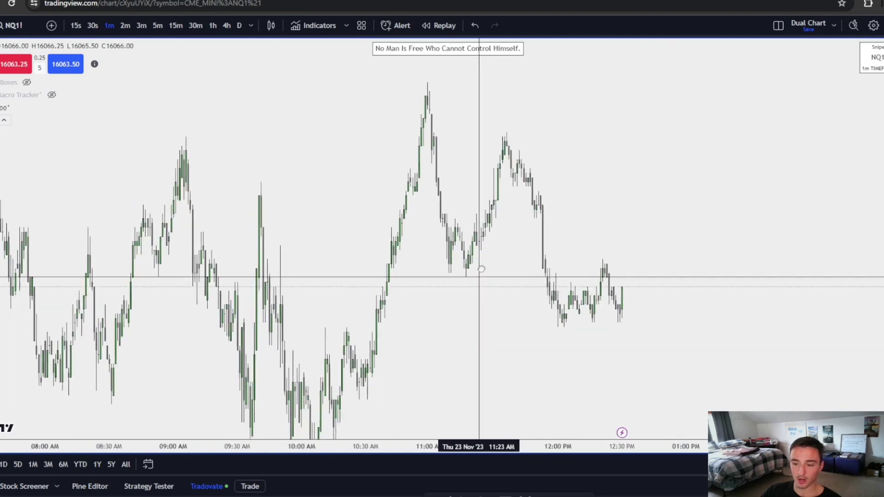
pyautogui.moveTo(503, 286); pyautogui.dragTo(523, 245)
pyautogui.moveTo(438, 356); pyautogui.dragTo(503, 287)
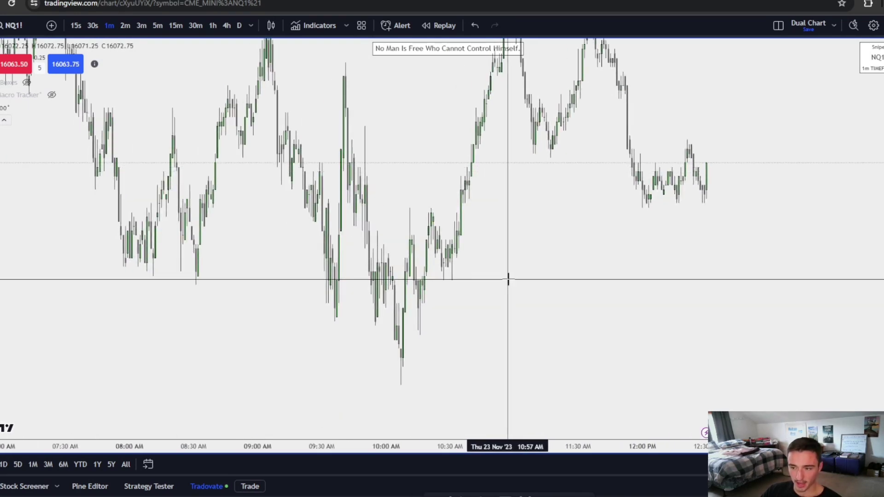
pyautogui.moveTo(478, 326); pyautogui.dragTo(498, 344)
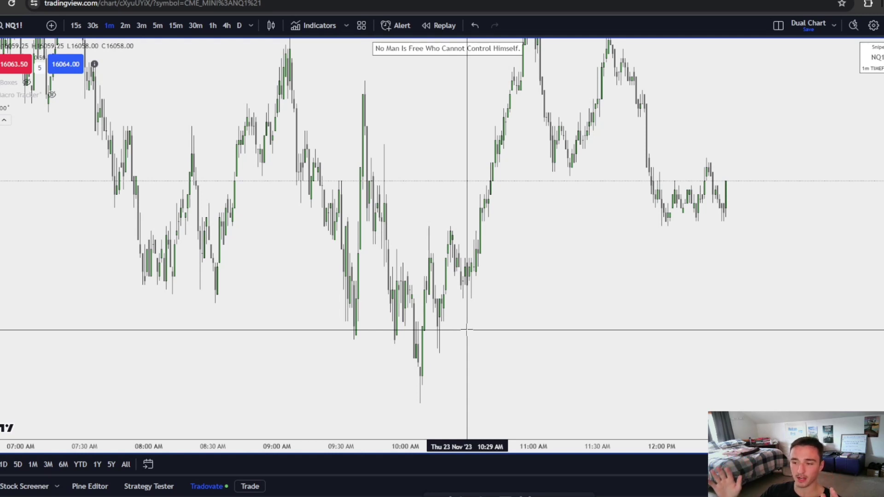
# Draw a small rectangle in the empty area after the latest candles, spanning about 1:08 PM to 1:19 PM.
pyautogui.moveTo(611, 256); pyautogui.dragTo(335, 486)
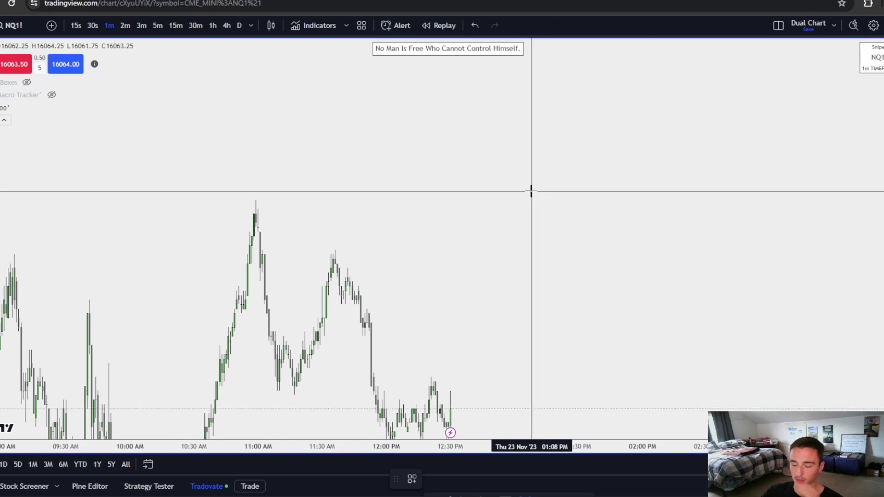
pyautogui.click(531, 191)
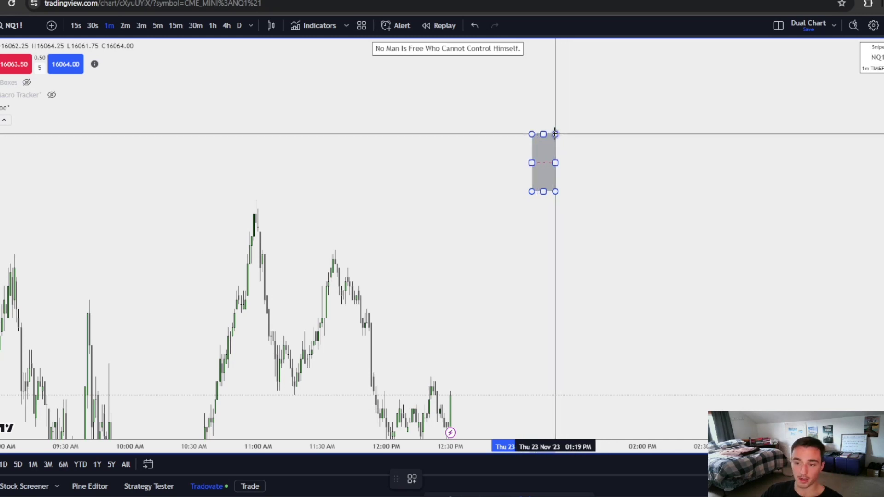
pyautogui.moveTo(592, 230); pyautogui.dragTo(555, 258)
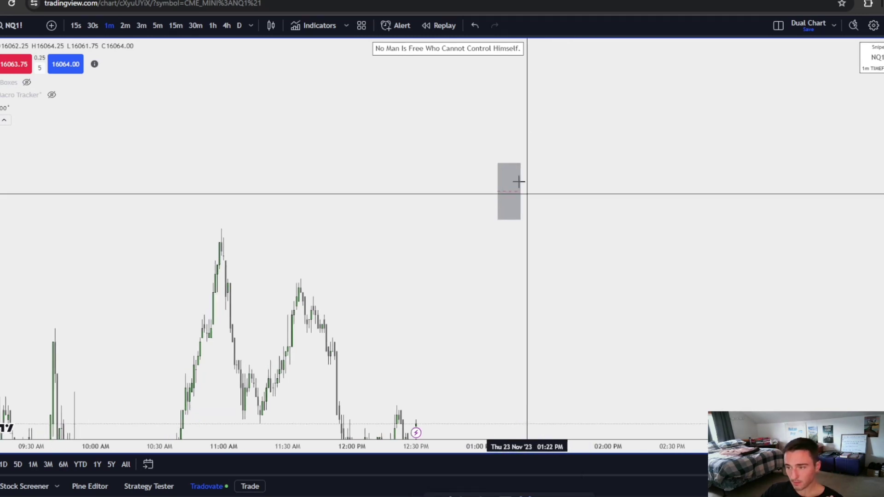
# Set the small rectangle's fill colour to red.
pyautogui.click(514, 191)
pyautogui.click(452, 479)
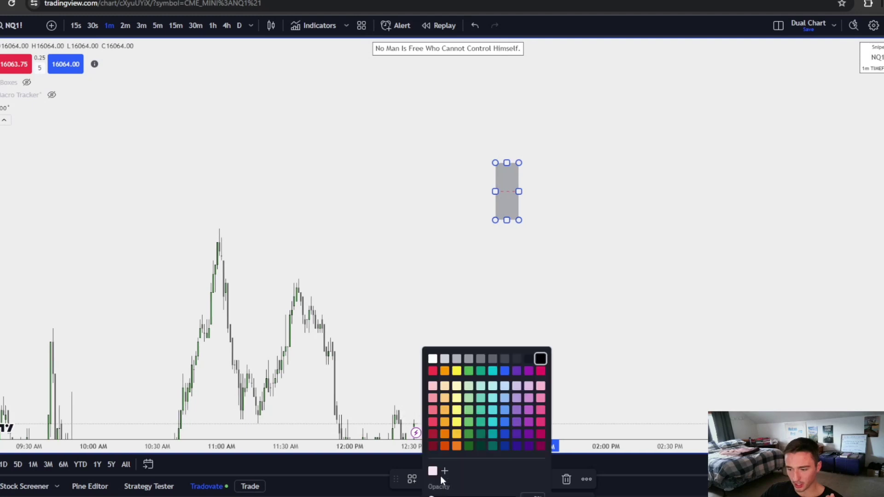
pyautogui.click(408, 481)
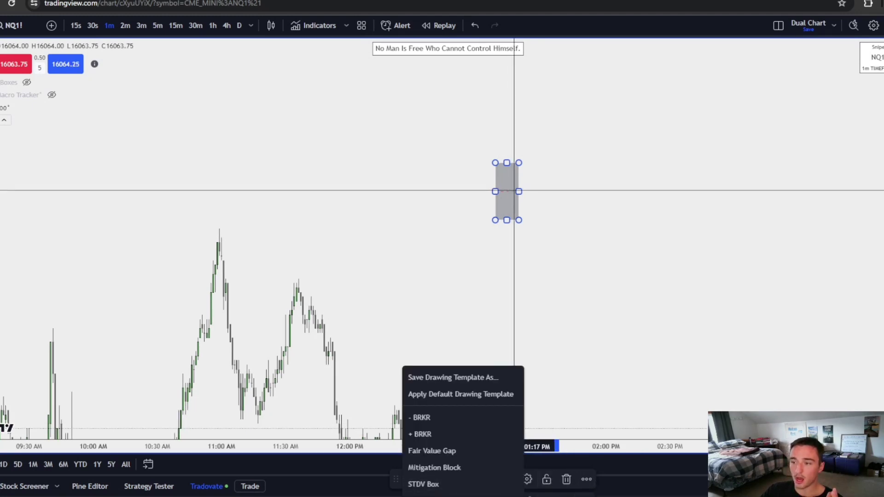
pyautogui.click(516, 191)
pyautogui.click(452, 479)
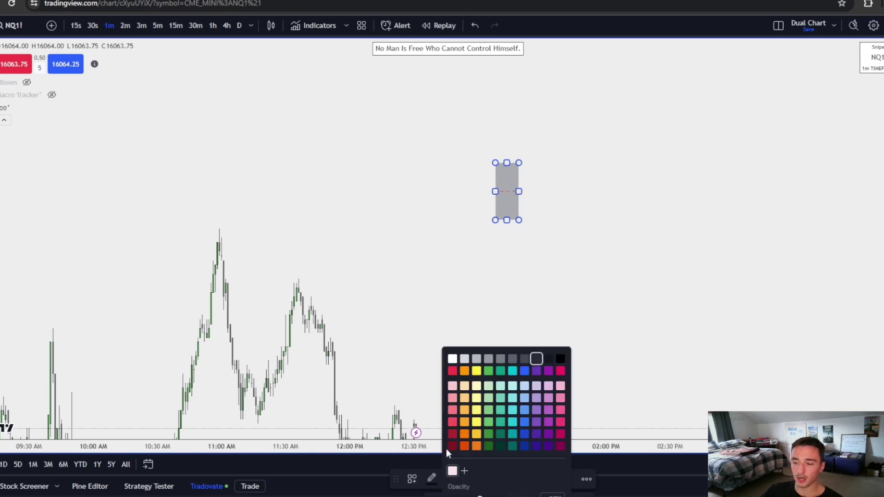
pyautogui.click(454, 370)
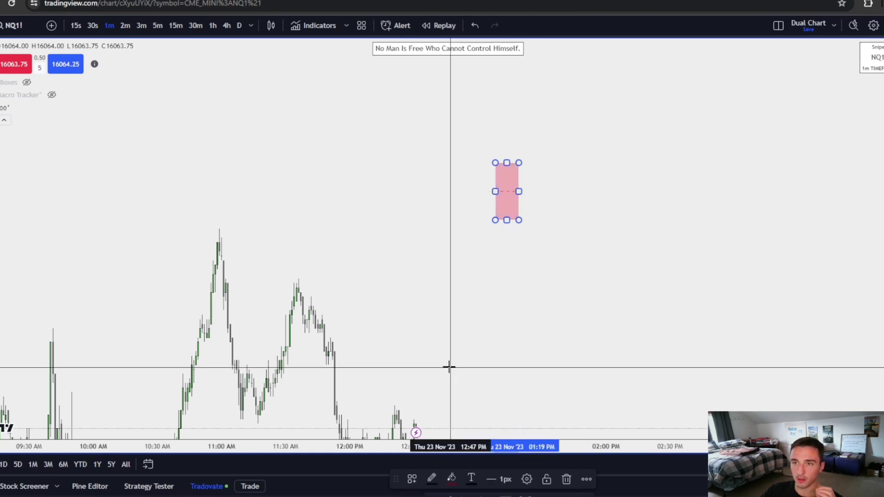
pyautogui.click(437, 369)
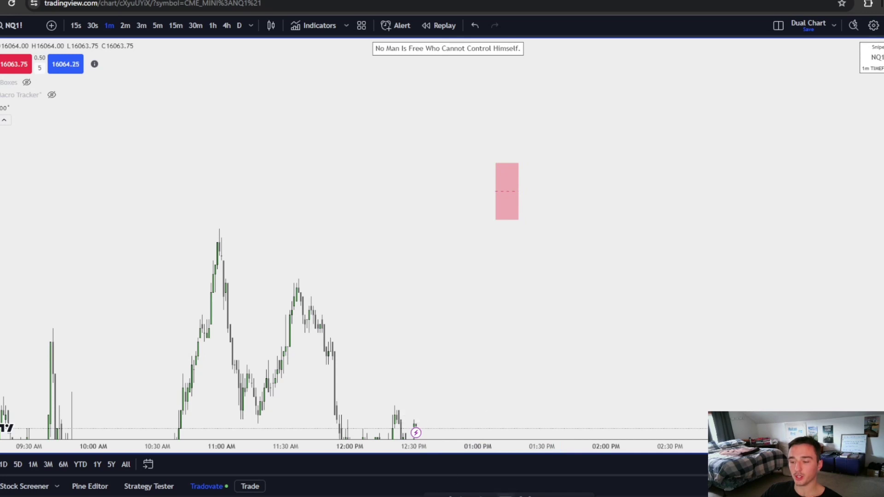
# Draw a standard deviation projection from the red rectangle's upper edge to its lower edge, and delete it.
pyautogui.click(517, 163)
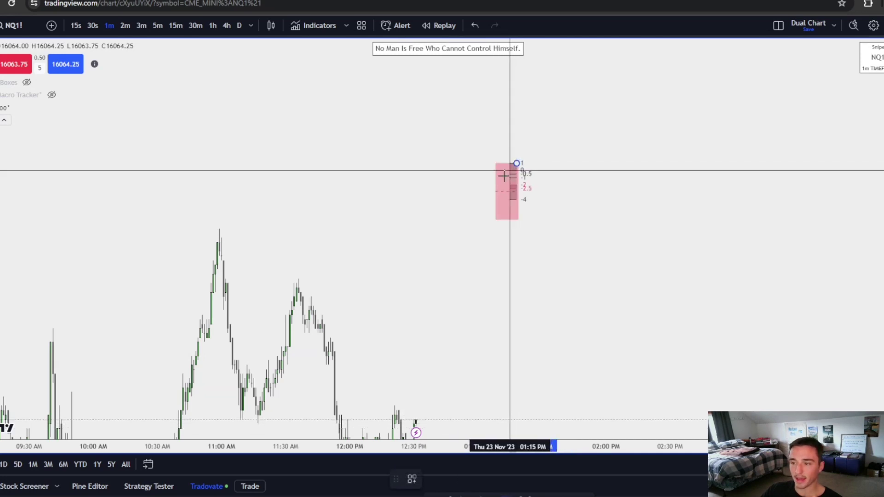
pyautogui.click(494, 220)
pyautogui.click(525, 265)
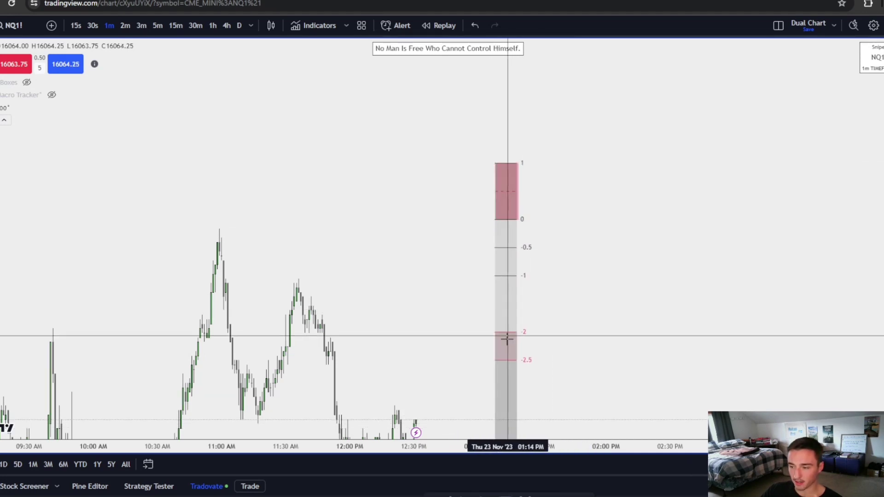
pyautogui.moveTo(438, 351); pyautogui.dragTo(613, 207)
pyautogui.press('Delete')
# Draw a horizontal line beneath the two matching lows that precede the 10:07 AM low.
pyautogui.moveTo(472, 286); pyautogui.dragTo(665, 142)
pyautogui.scroll(2, 665, 142)
pyautogui.moveTo(341, 347); pyautogui.dragTo(560, 188)
pyautogui.moveTo(396, 259); pyautogui.dragTo(427, 341)
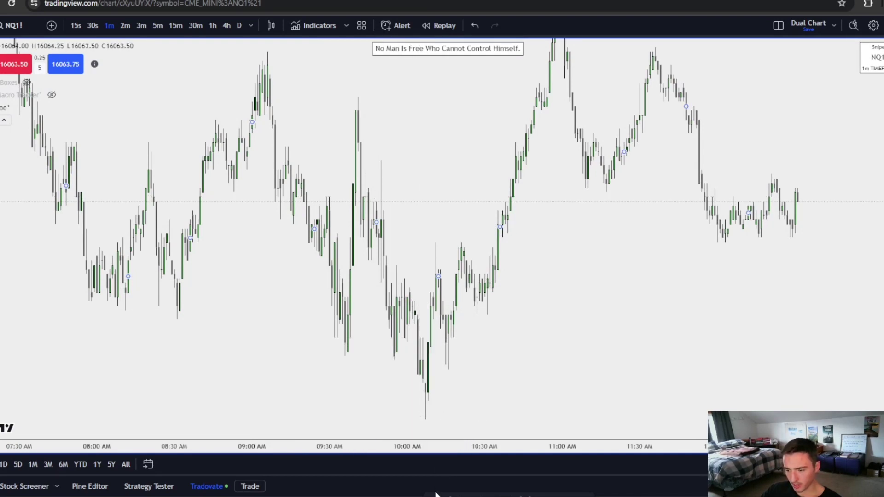
pyautogui.keyDown('shift'); pyautogui.click(415, 366); pyautogui.keyUp('shift')
pyautogui.click(452, 371)
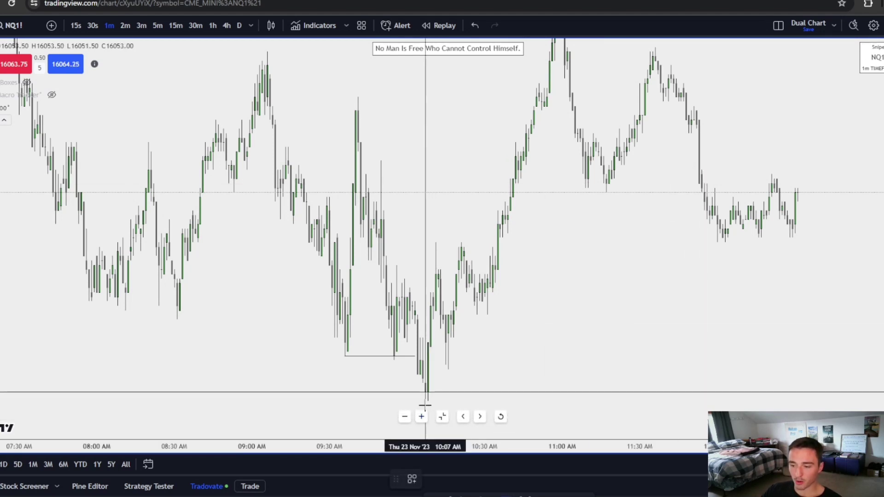
# Draw a standard deviation projection over the last down leg, with 1 at the 10:07 AM low and 0 at the leg's high.
pyautogui.click(410, 286)
pyautogui.moveTo(526, 360); pyautogui.dragTo(507, 290)
pyautogui.moveTo(408, 324); pyautogui.dragTo(406, 349)
pyautogui.click(460, 333)
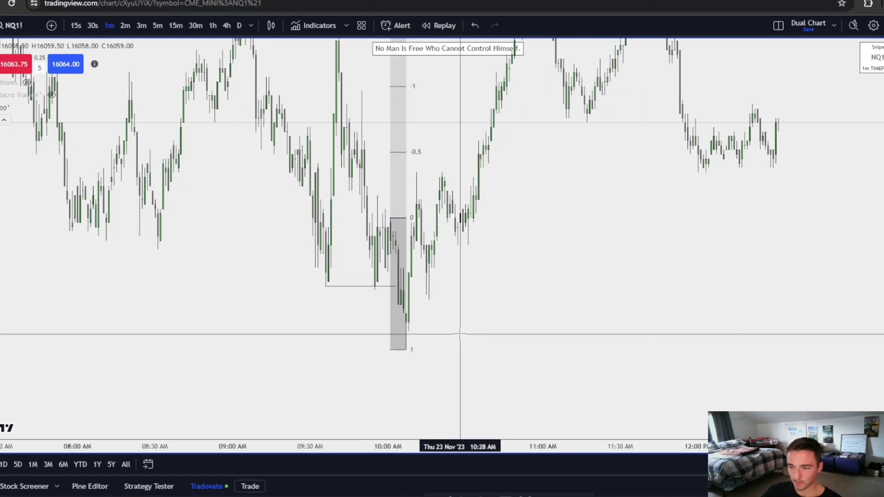
# Extend horizontal lines from the projection's -2 and -2.5 levels across to the 11:00 AM swing high.
pyautogui.moveTo(446, 304); pyautogui.dragTo(444, 358)
pyautogui.moveTo(513, 265); pyautogui.dragTo(493, 409)
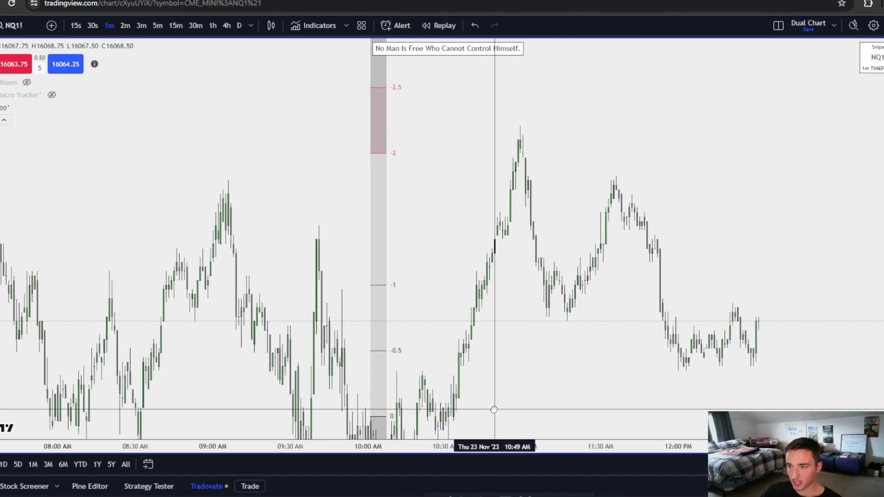
pyautogui.click(408, 154)
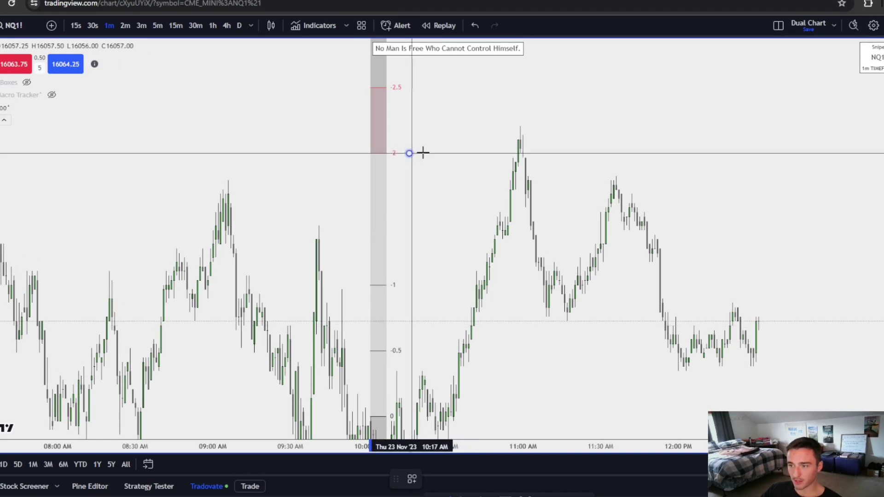
pyautogui.click(533, 166)
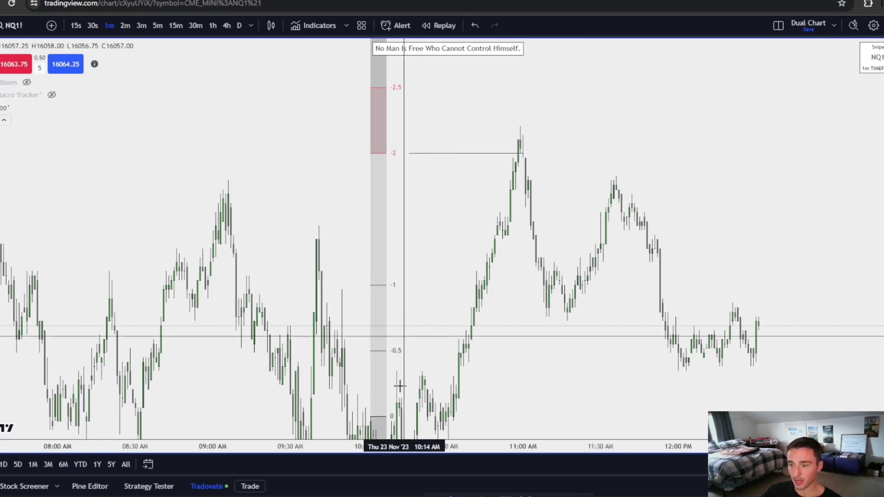
pyautogui.click(419, 87)
pyautogui.click(548, 88)
pyautogui.moveTo(572, 134); pyautogui.dragTo(569, 151)
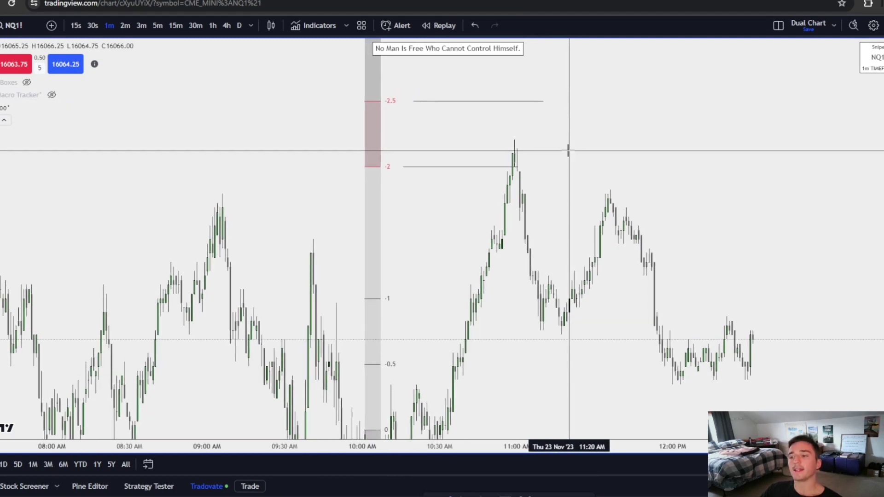
# Draw a Fibonacci retracement from the 10:07 AM low to the 10:59 AM high and apply the C.E. template.
pyautogui.moveTo(578, 244); pyautogui.dragTo(590, 205)
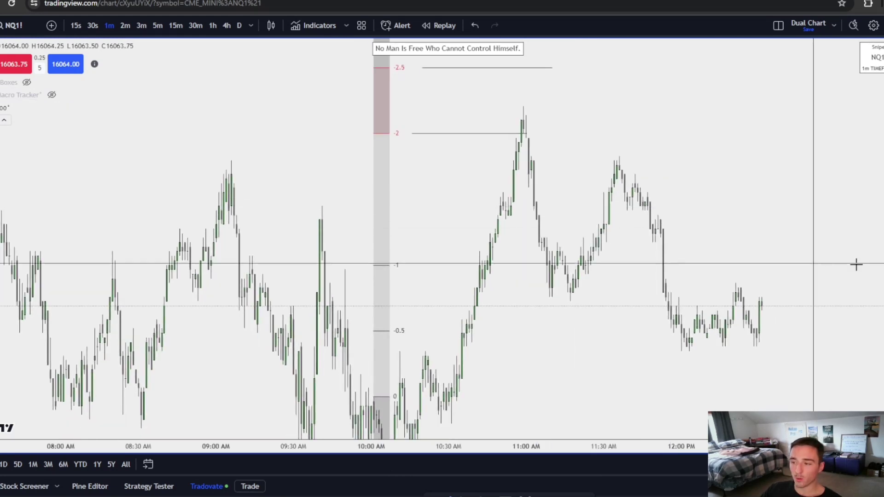
pyautogui.moveTo(880, 205); pyautogui.dragTo(879, 245)
pyautogui.moveTo(657, 339); pyautogui.dragTo(654, 329)
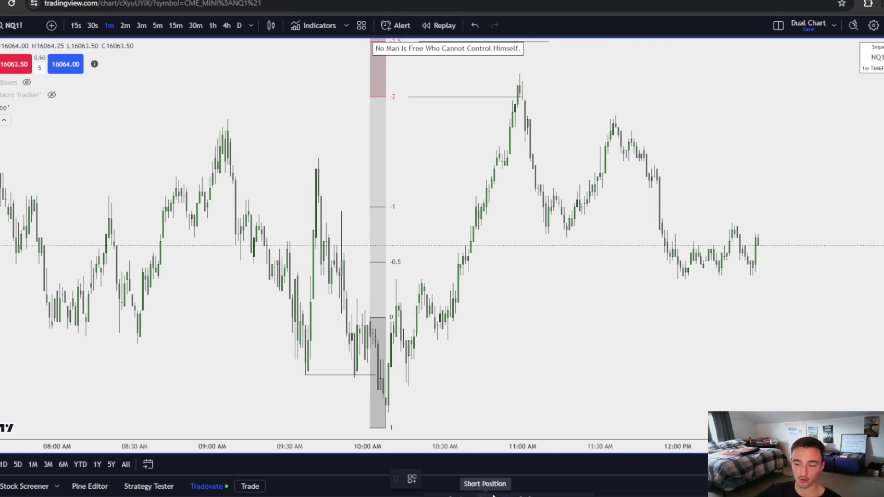
pyautogui.click(384, 428)
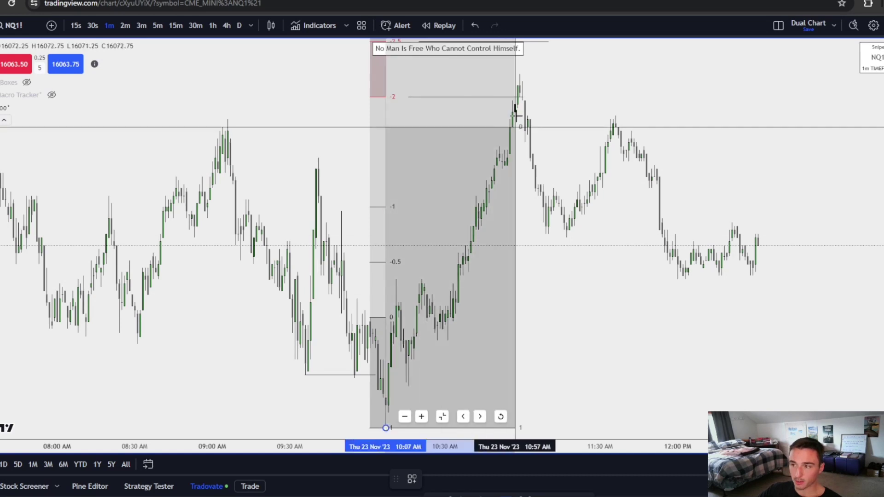
pyautogui.click(518, 73)
pyautogui.click(409, 479)
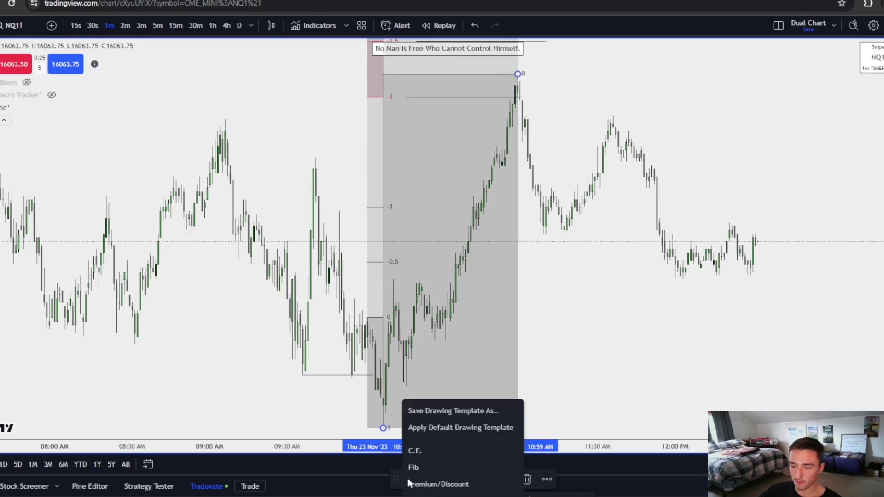
pyautogui.click(424, 453)
pyautogui.click(567, 223)
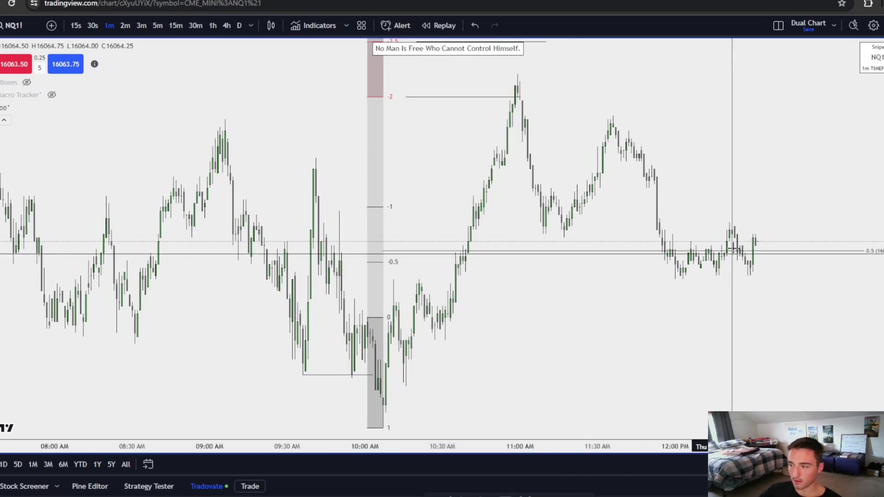
# Delete the 0.5 retracement, the standard deviation projection, its -2 and -2.5 lines, and the line beneath the matching lows.
pyautogui.hscroll(3, 709, 246)
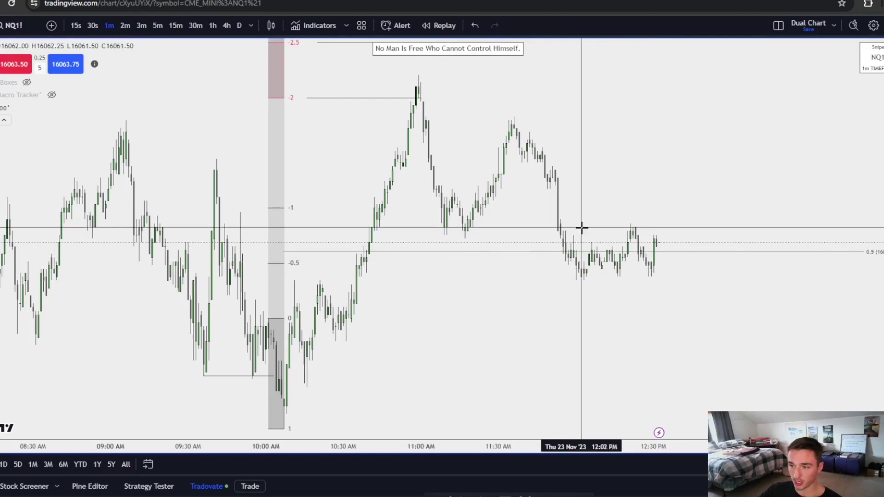
pyautogui.middleClick(517, 253)
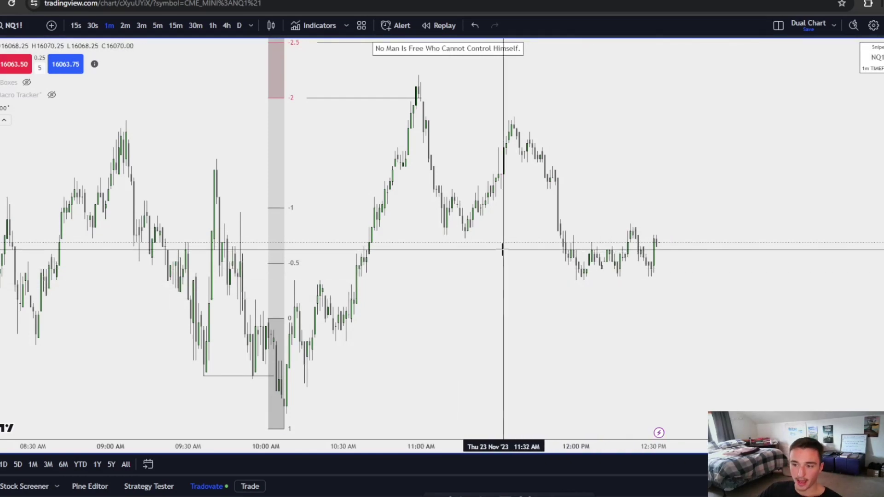
pyautogui.middleClick(281, 204)
pyautogui.scroll(1, 326, 77)
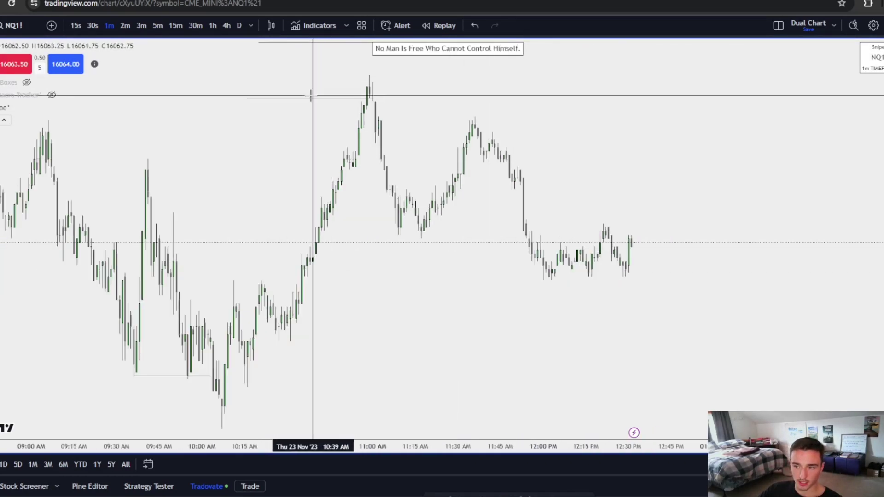
pyautogui.click(162, 381)
pyautogui.middleClick(162, 376)
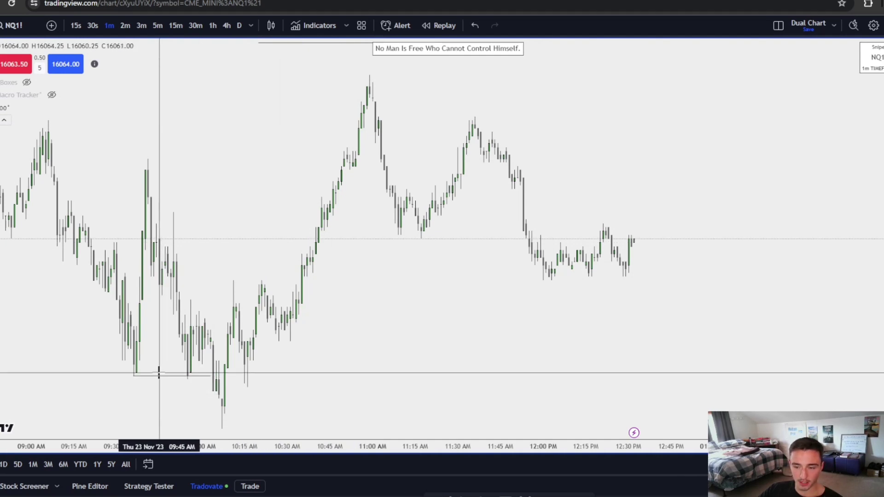
pyautogui.moveTo(472, 371); pyautogui.dragTo(548, 417)
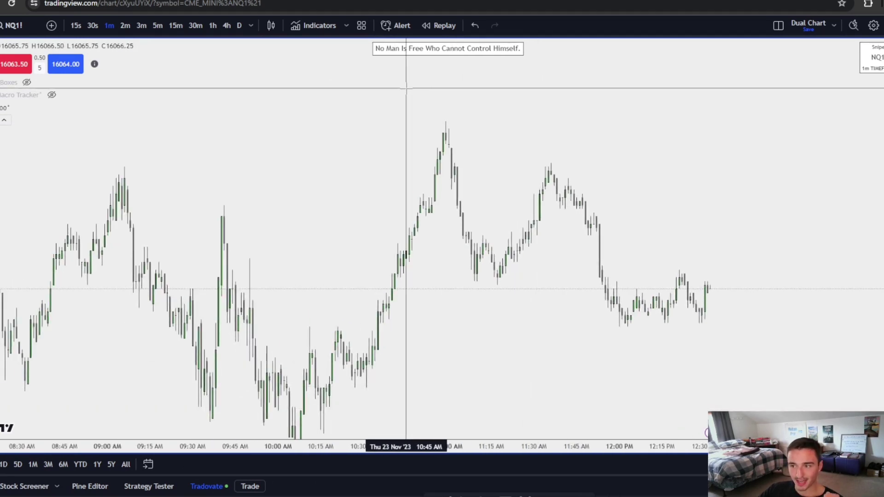
# On 22 November, draw a horizontal line from the low just before 8:00 AM across to the existing projection's 8:31 AM low.
pyautogui.moveTo(379, 168); pyautogui.dragTo(648, 164)
pyautogui.moveTo(352, 231); pyautogui.dragTo(846, 225)
pyautogui.scroll(-5, 414, 226)
pyautogui.moveTo(411, 186); pyautogui.dragTo(543, 306)
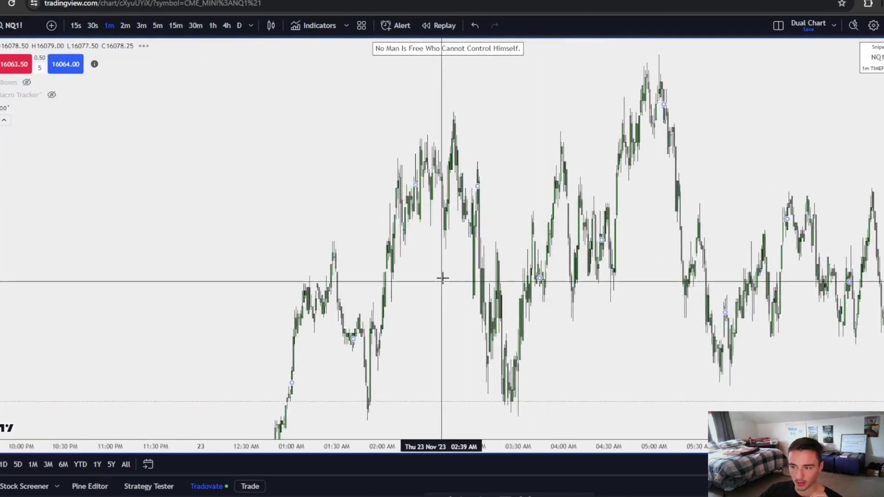
pyautogui.moveTo(491, 279); pyautogui.dragTo(553, 280)
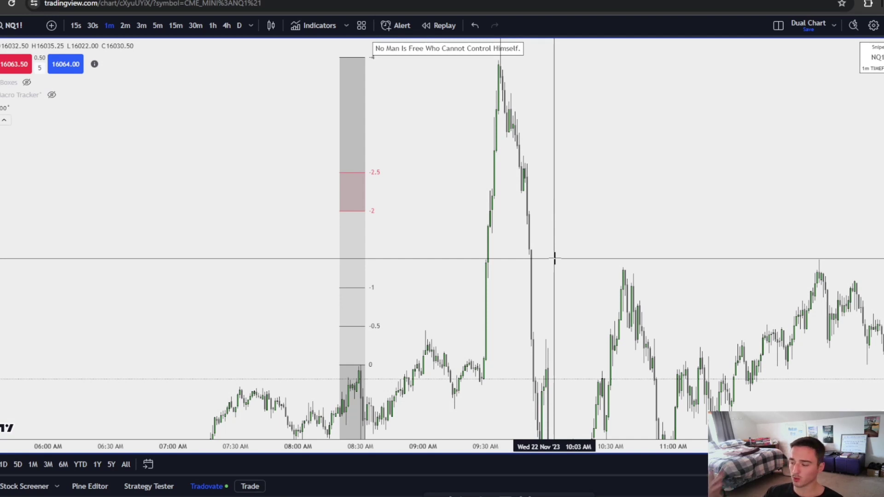
pyautogui.moveTo(415, 288); pyautogui.dragTo(442, 249)
pyautogui.moveTo(456, 351); pyautogui.dragTo(536, 325)
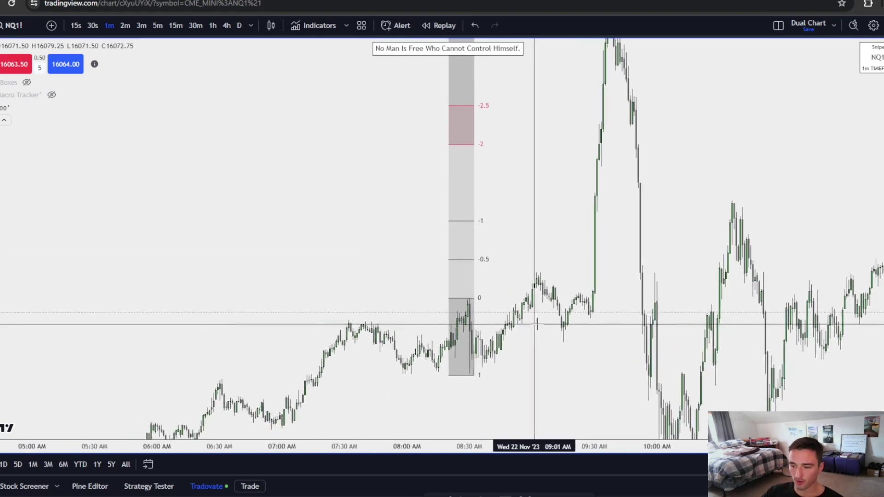
pyautogui.scroll(3, 537, 324)
pyautogui.moveTo(469, 349); pyautogui.dragTo(578, 318)
pyautogui.moveTo(472, 349); pyautogui.dragTo(574, 318)
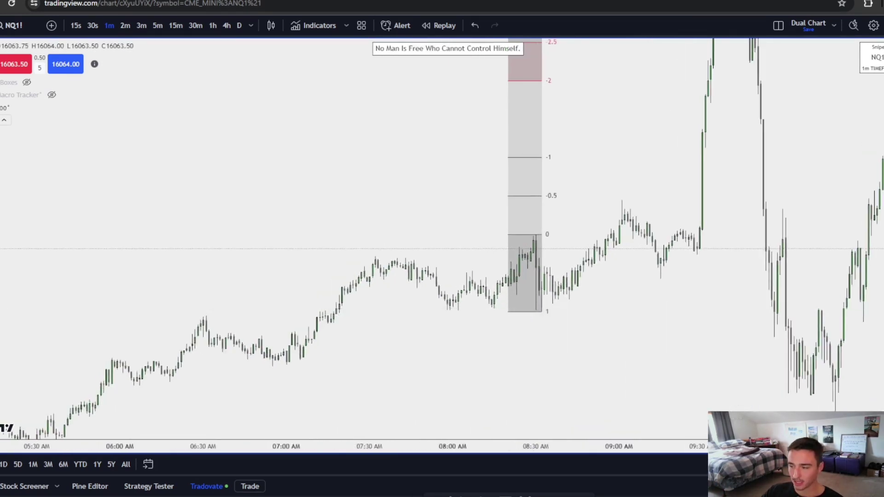
pyautogui.click(447, 311)
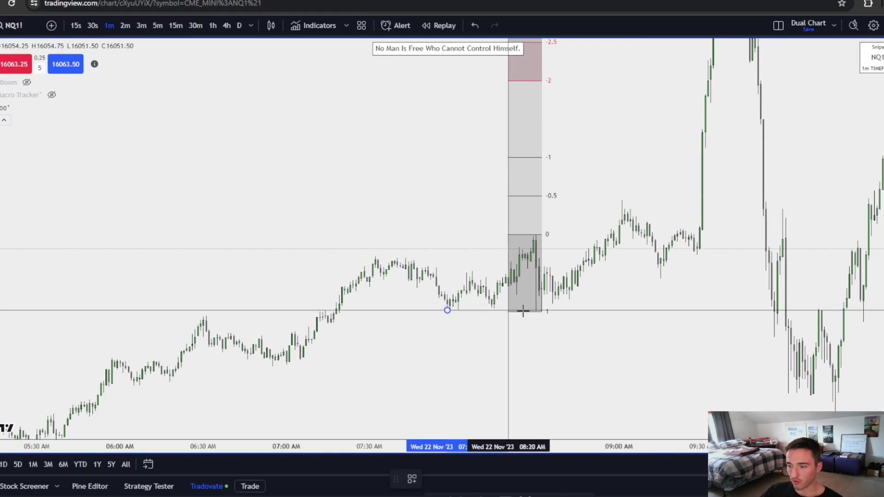
pyautogui.click(548, 312)
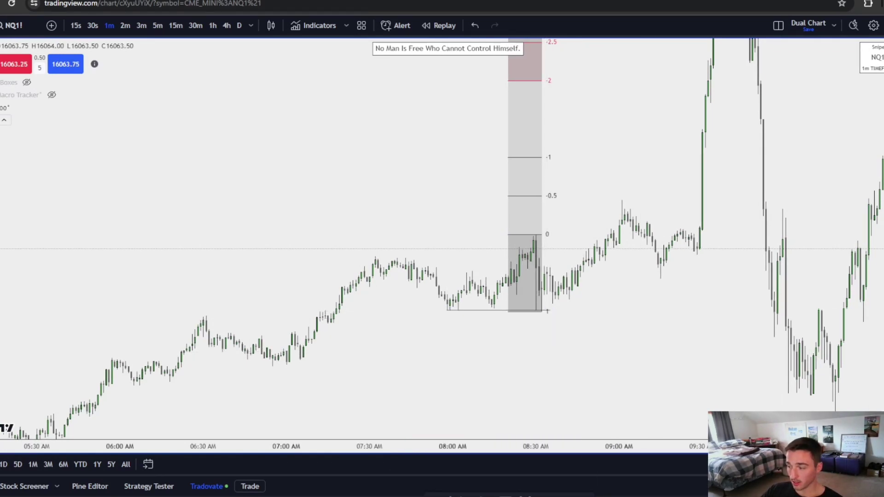
# Extend horizontal lines from the 22 November projection's -2.5 and -4 levels across to the 9:37 AM rally.
pyautogui.moveTo(635, 390); pyautogui.dragTo(624, 336)
pyautogui.click(533, 148)
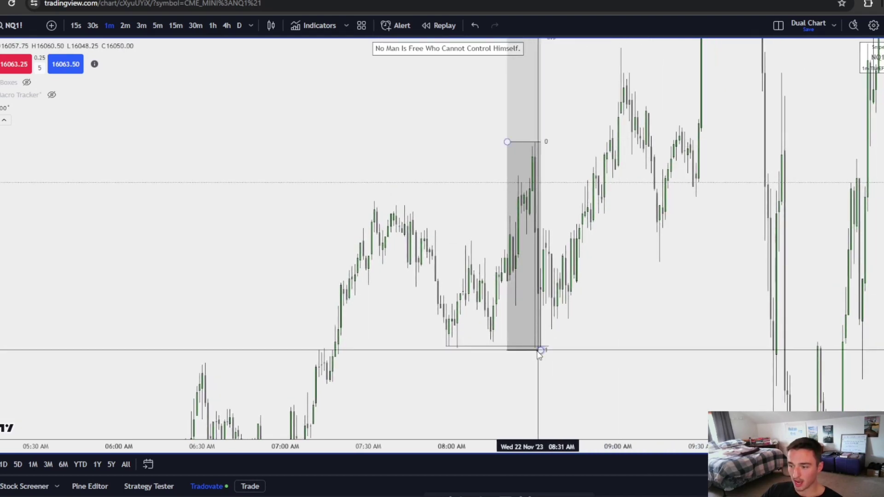
pyautogui.moveTo(602, 293); pyautogui.dragTo(494, 457)
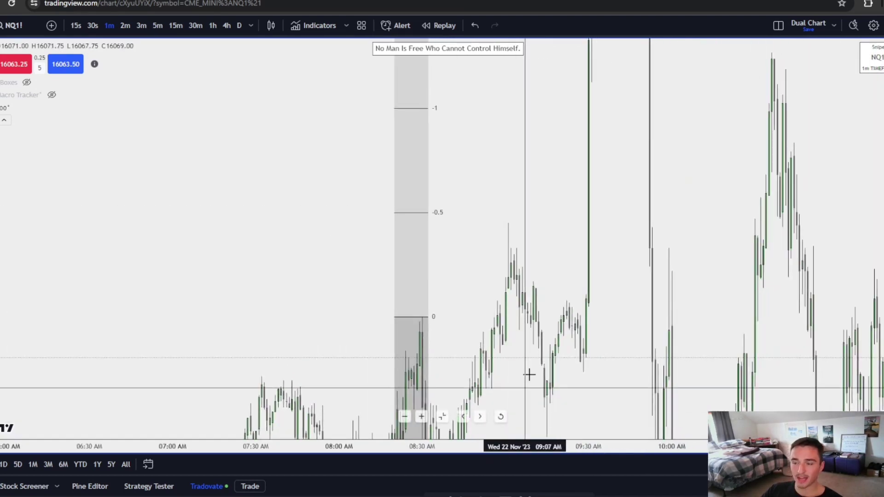
pyautogui.moveTo(882, 230); pyautogui.dragTo(881, 321)
pyautogui.moveTo(709, 226); pyautogui.dragTo(678, 332)
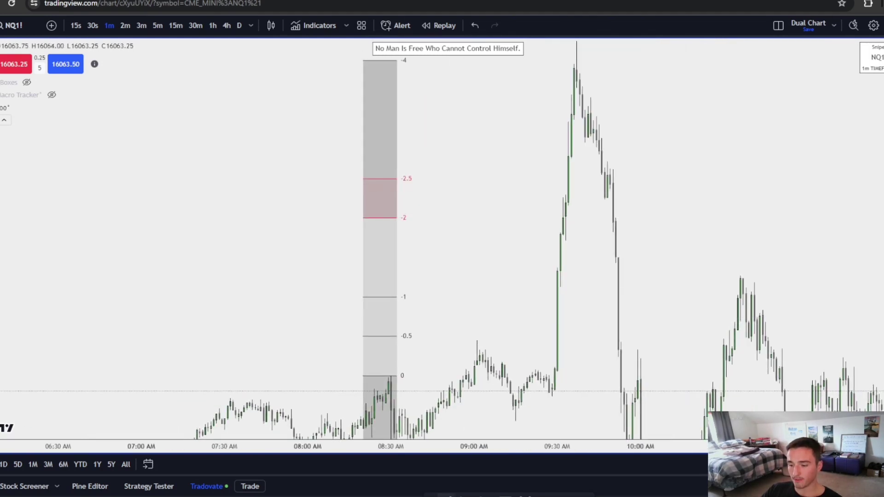
pyautogui.click(567, 179)
pyautogui.click(575, 172)
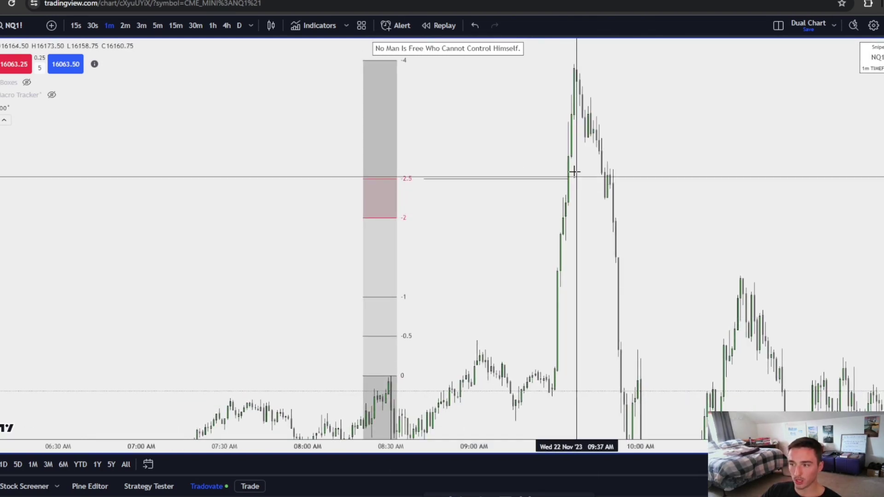
pyautogui.moveTo(498, 230); pyautogui.dragTo(492, 316)
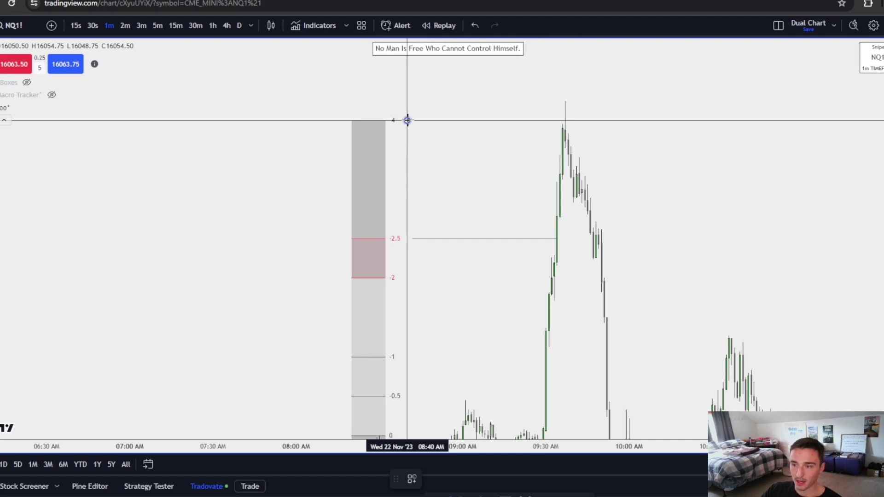
pyautogui.click(584, 120)
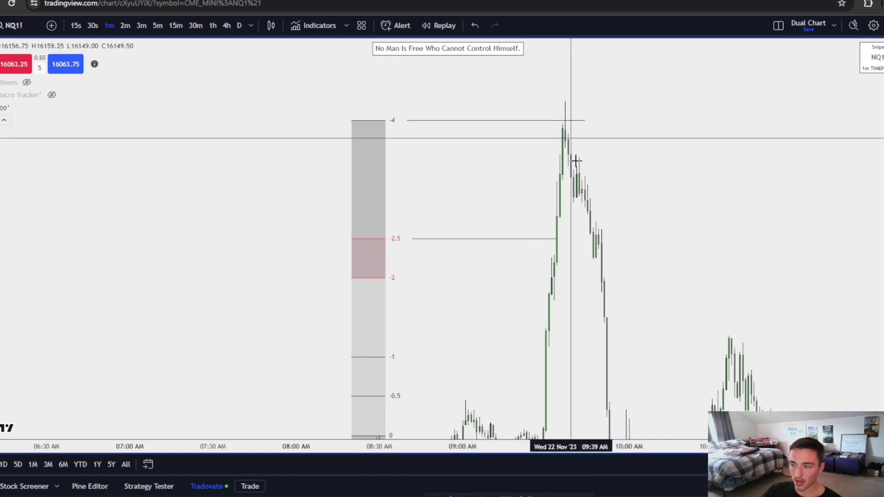
# Draw a trend line from the 9:37 AM high to the 9:42 AM high, plus a short horizontal line at the 9:37 AM high.
pyautogui.moveTo(664, 278); pyautogui.dragTo(638, 332)
pyautogui.scroll(4, 638, 331)
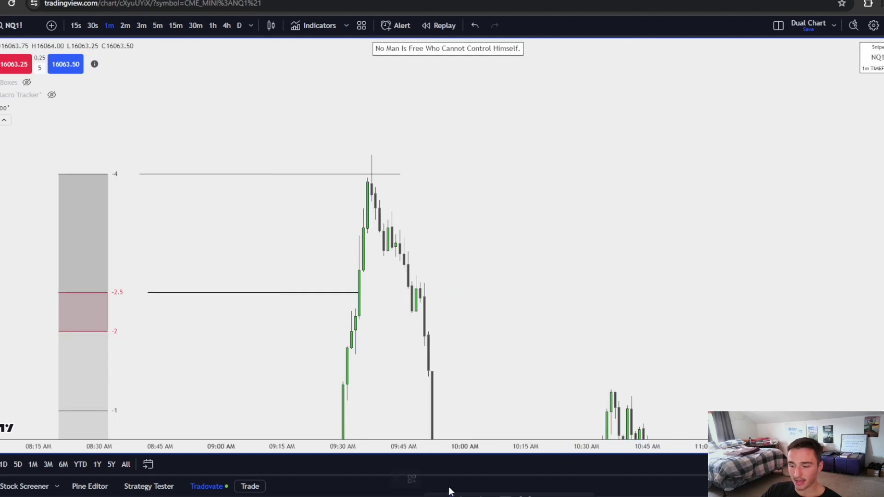
pyautogui.click(371, 155)
pyautogui.click(391, 211)
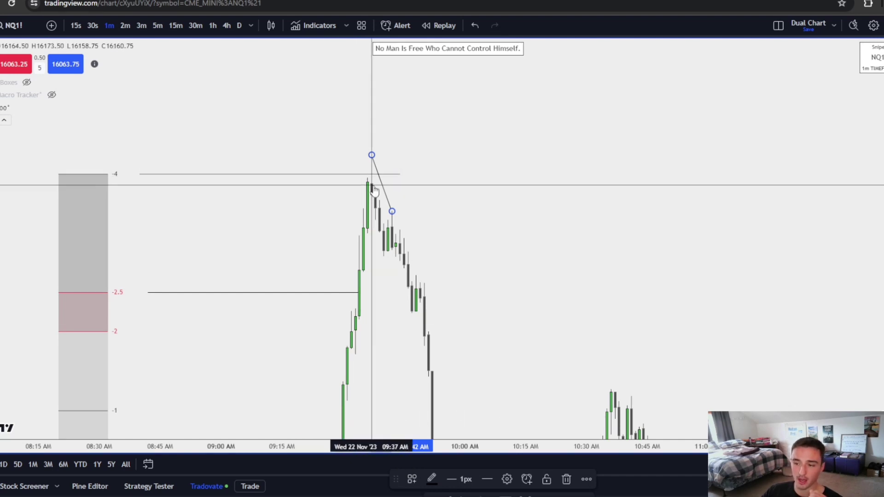
pyautogui.click(393, 222)
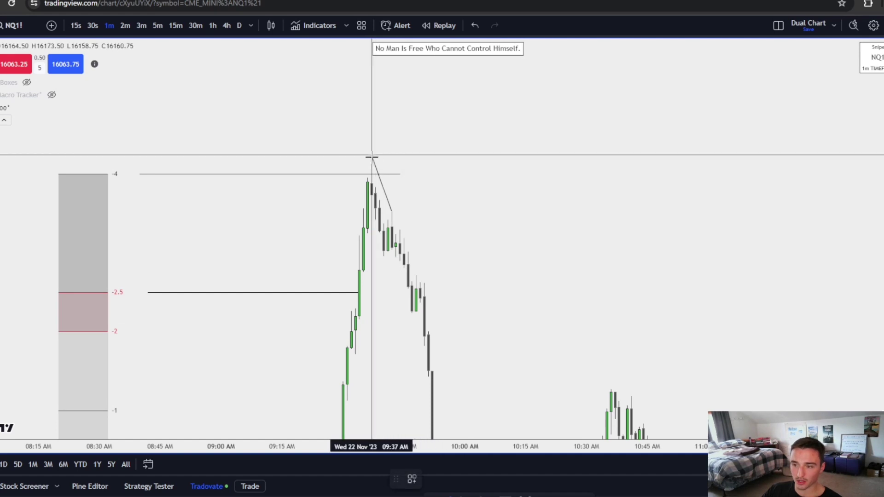
pyautogui.click(400, 155)
pyautogui.click(483, 224)
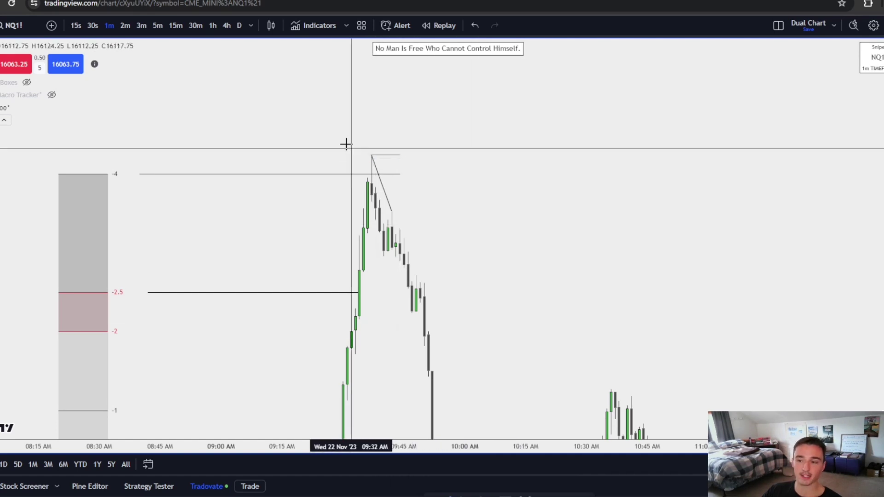
# Apply the dashed SMT drawing template to the trend line between the 9:37 and 9:42 AM highs.
pyautogui.click(387, 196)
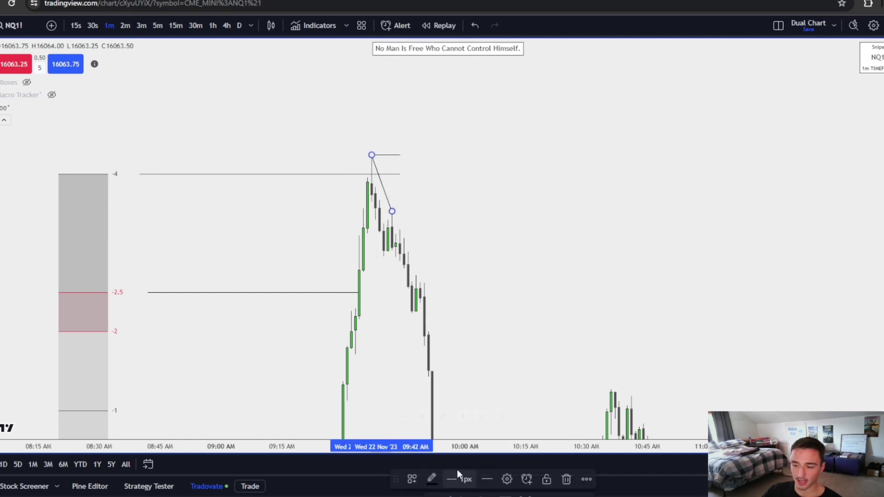
pyautogui.click(415, 476)
pyautogui.click(425, 496)
pyautogui.click(538, 414)
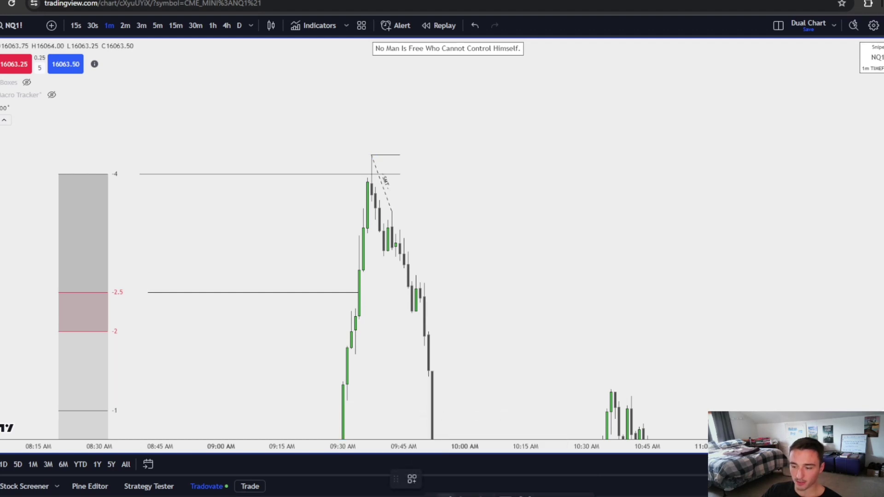
# Draw a projection over the first down leg, with 1 at the 9:37 AM high and 0 at the leg's low, and extend its -2.5 level.
pyautogui.click(371, 154)
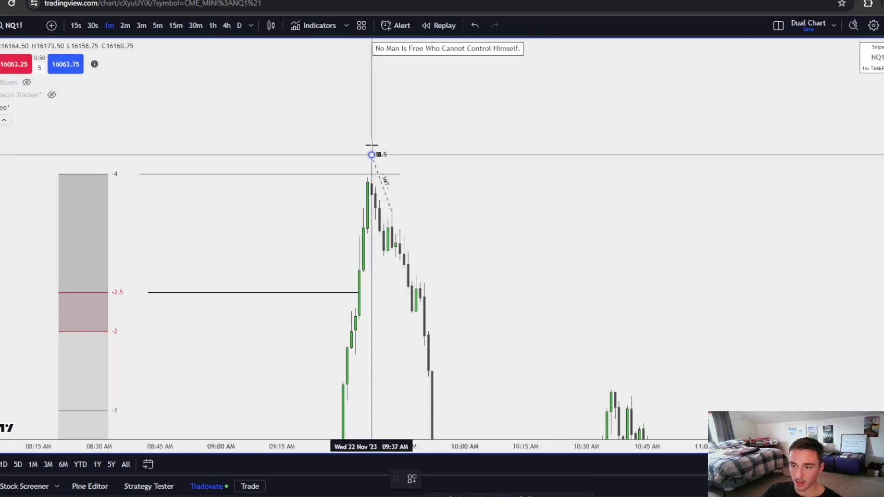
pyautogui.click(384, 271)
pyautogui.click(459, 350)
pyautogui.moveTo(460, 354); pyautogui.dragTo(468, 195)
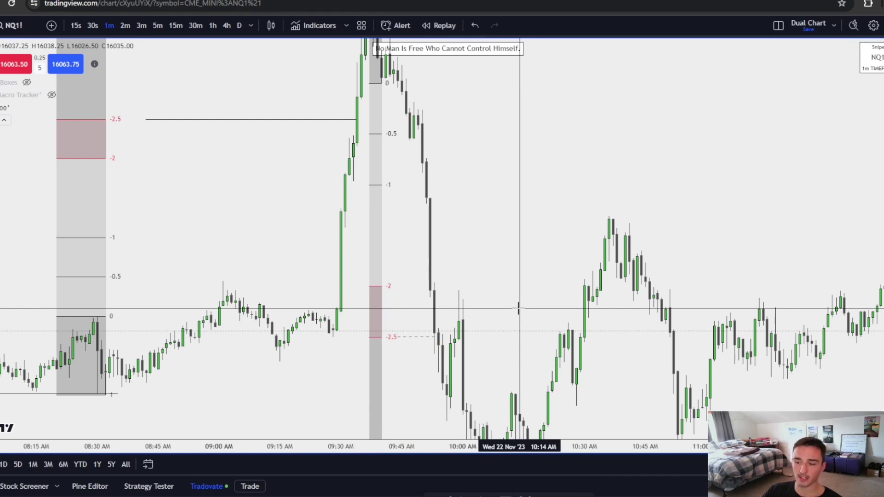
# Draw a rectangle over the fair value gap from 9:52 to 10:15 AM and apply the FVG template.
pyautogui.moveTo(519, 310); pyautogui.dragTo(529, 236)
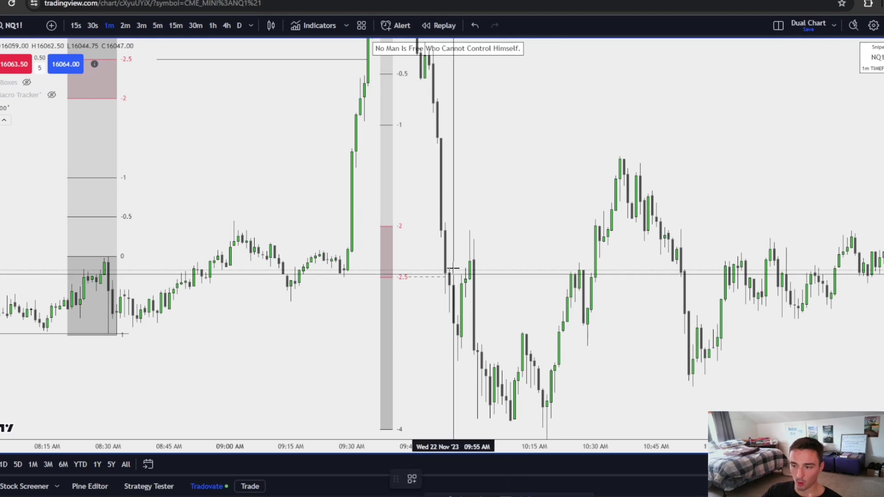
pyautogui.moveTo(449, 268)
pyautogui.mouseDown()
pyautogui.moveTo(444, 236)
pyautogui.moveTo(534, 238)
pyautogui.mouseUp()
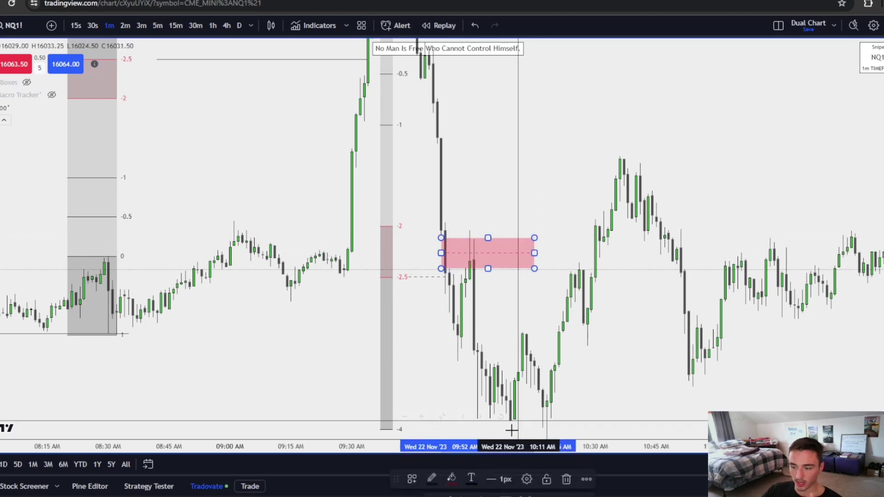
pyautogui.click(412, 480)
pyautogui.click(424, 450)
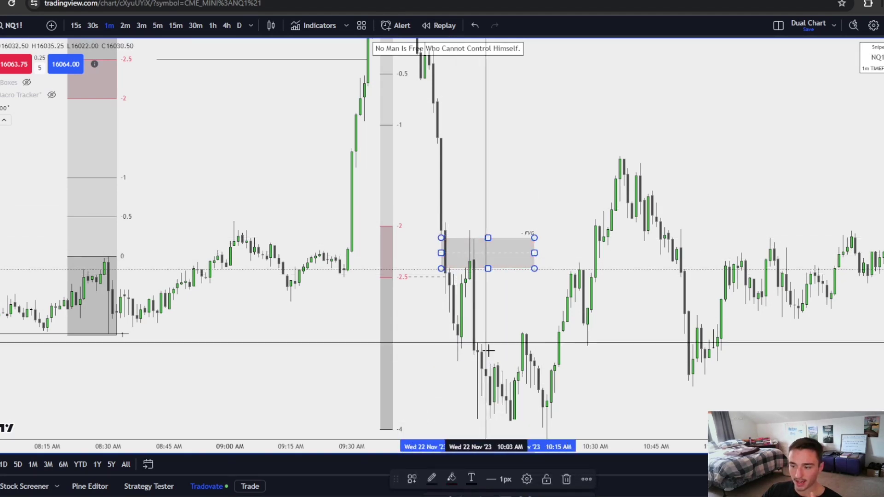
# Extend a dashed horizontal line from the downward projection's -4 level across to the 10:18 AM low.
pyautogui.click(599, 381)
pyautogui.moveTo(599, 381); pyautogui.dragTo(580, 327)
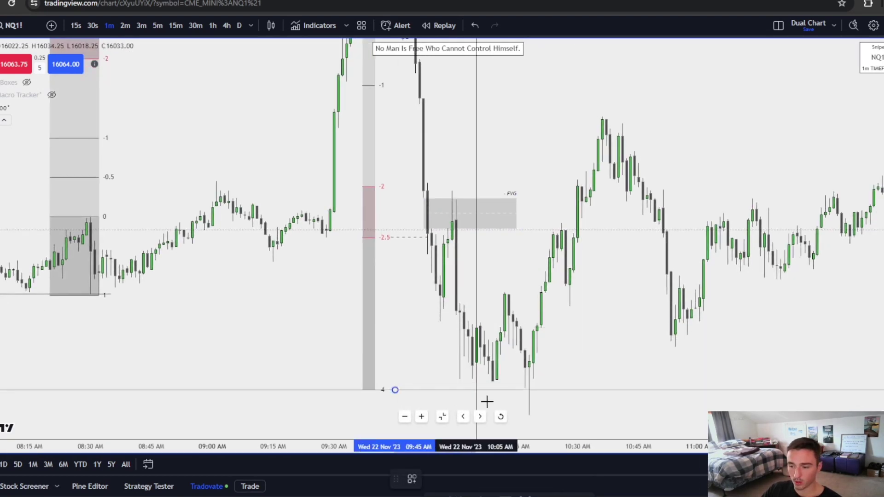
pyautogui.click(530, 391)
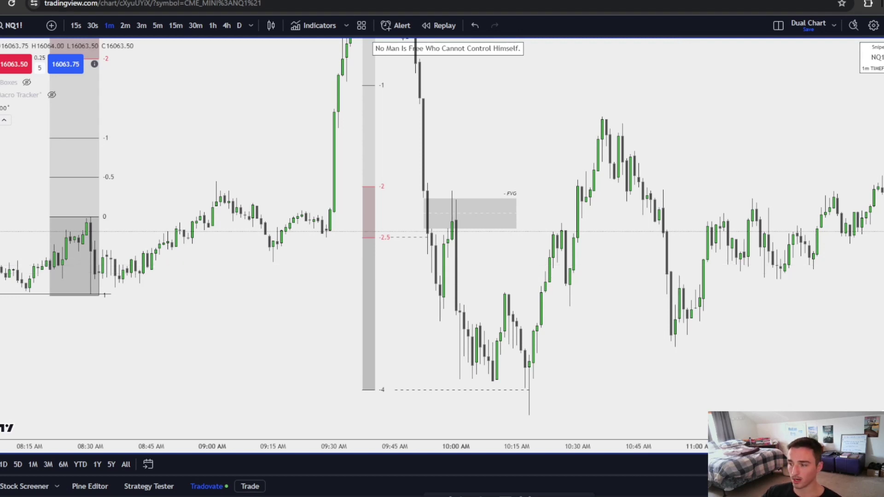
# Draw a Fibonacci retracement between the 9:37 AM high and the 10:18 AM low and apply the Premium/Discount template.
pyautogui.moveTo(881, 194); pyautogui.dragTo(881, 270)
pyautogui.moveTo(711, 270); pyautogui.dragTo(687, 343)
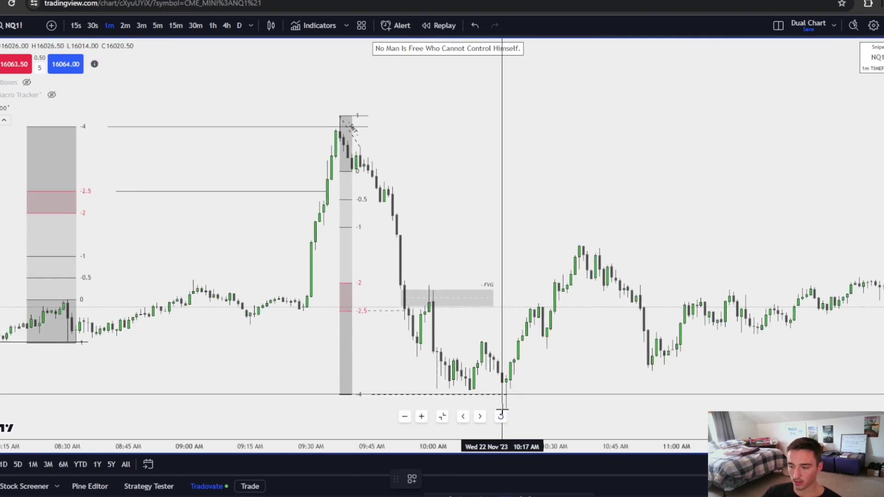
pyautogui.moveTo(510, 388)
pyautogui.mouseDown()
pyautogui.moveTo(374, 55)
pyautogui.moveTo(339, 115)
pyautogui.mouseUp()
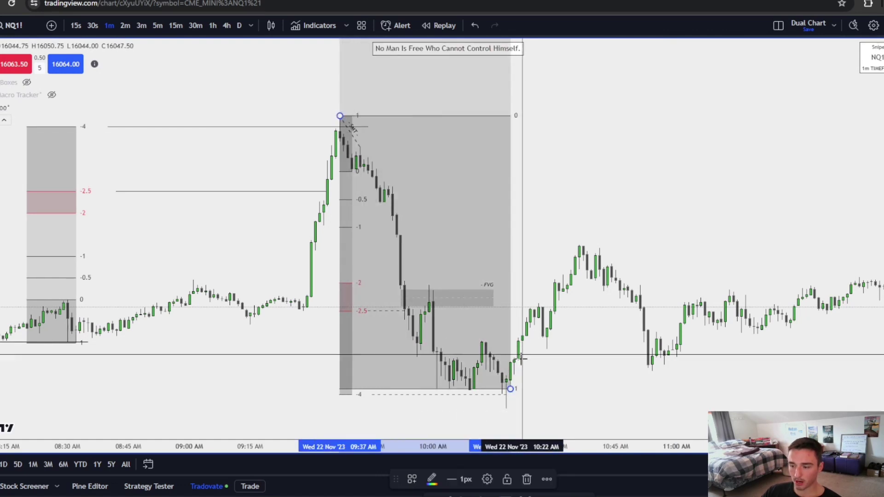
pyautogui.moveTo(510, 389); pyautogui.dragTo(507, 426)
pyautogui.click(412, 479)
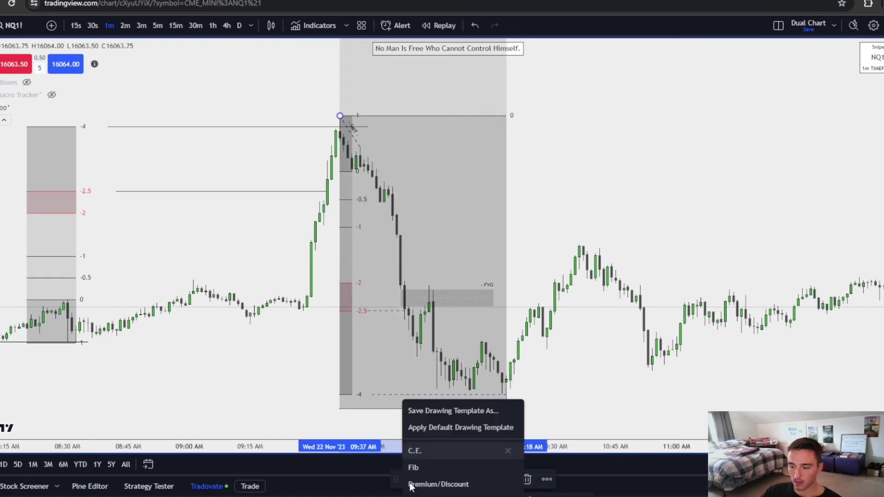
pyautogui.click(436, 487)
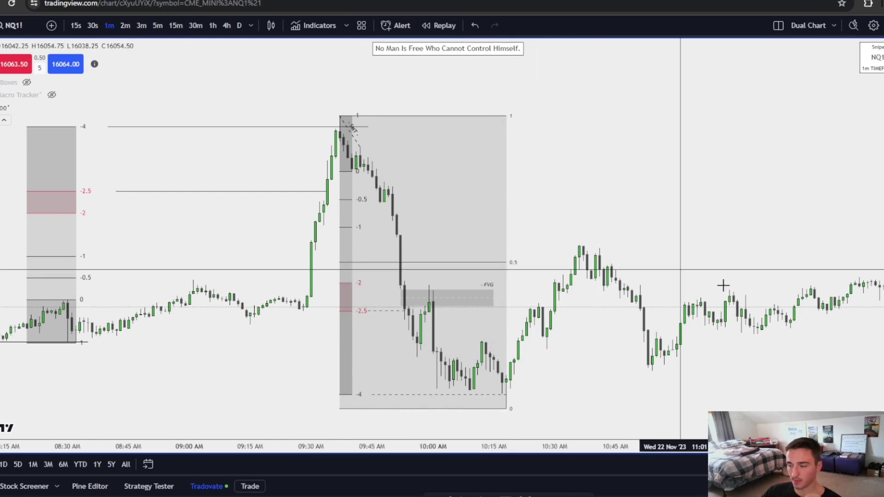
pyautogui.moveTo(722, 286)
pyautogui.mouseDown()
pyautogui.moveTo(431, 272)
pyautogui.moveTo(253, 278)
pyautogui.mouseUp()
pyautogui.scroll(-6, 723, 285)
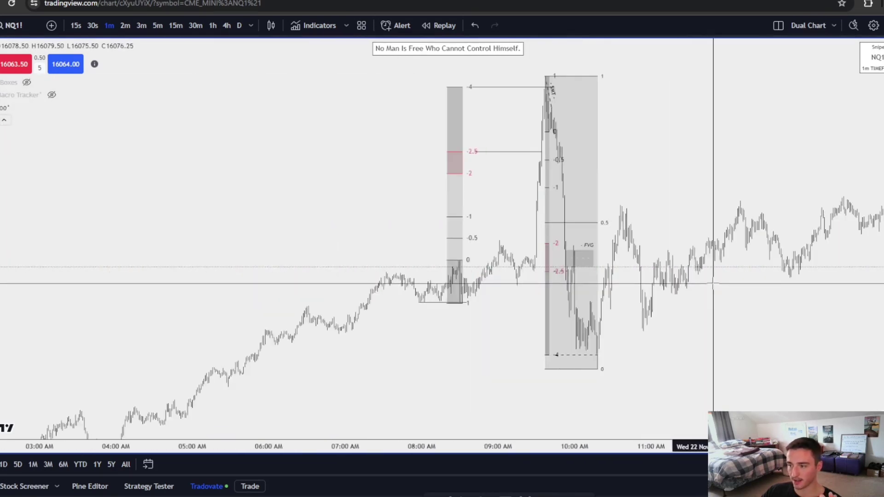
# Select all drawings around the 22 Nov morning move, including both projections, the retracement and the FVG box, and delete them.
pyautogui.moveTo(712, 285); pyautogui.dragTo(453, 276)
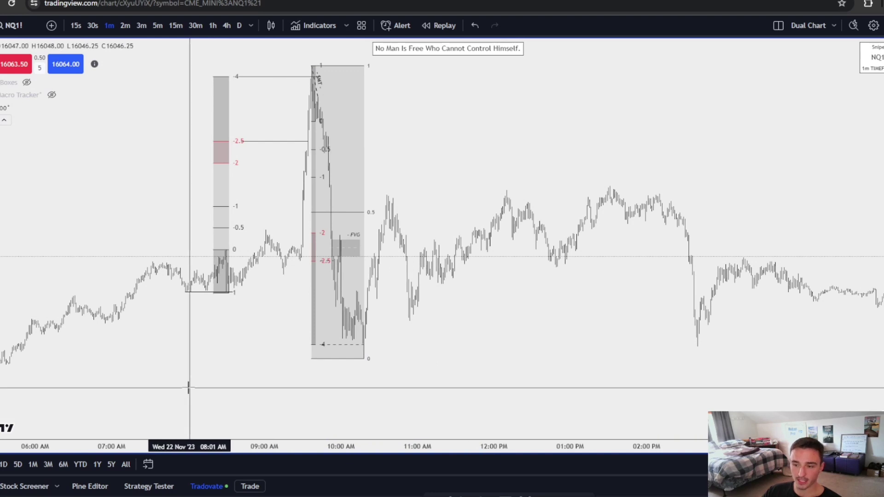
pyautogui.moveTo(188, 385); pyautogui.dragTo(559, 47)
pyautogui.press('Delete')
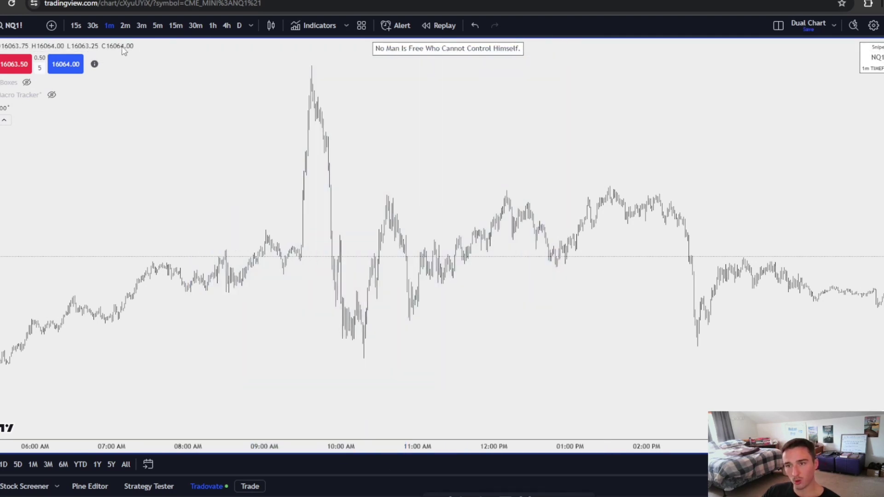
# Switch the NQ chart to the 5-minute timeframe and reset the chart view.
pyautogui.click(158, 25)
pyautogui.rightClick(282, 128)
pyautogui.click(297, 138)
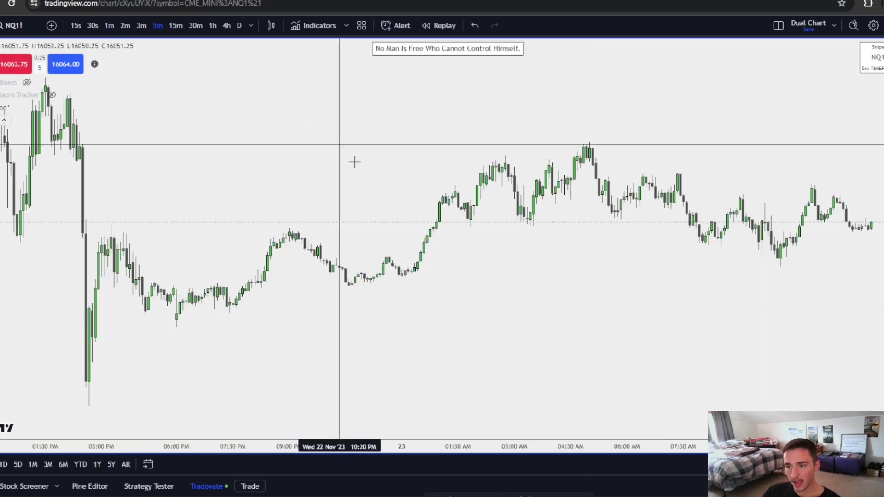
pyautogui.scroll(5, 414, 184)
pyautogui.scroll(-5, 452, 198)
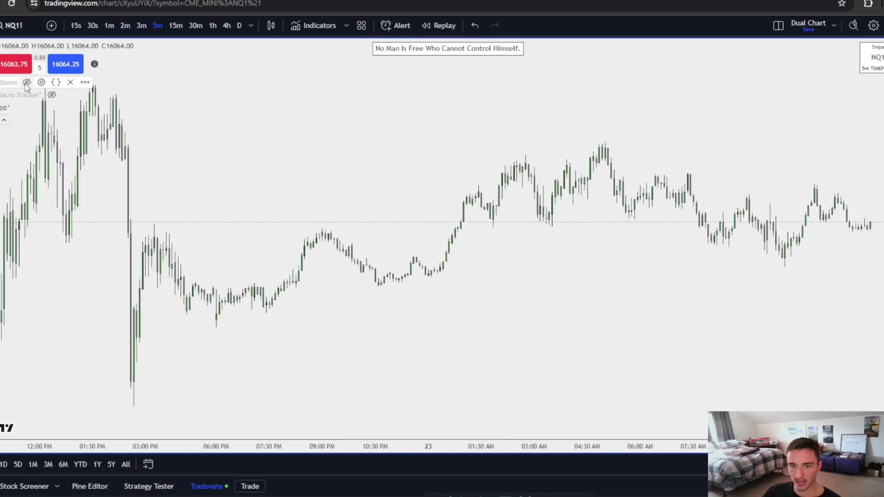
# Show the hidden _Boxes session indicator and go back to the 22 Nov 2023 sessions.
pyautogui.click(26, 83)
pyautogui.moveTo(345, 197); pyautogui.dragTo(409, 196)
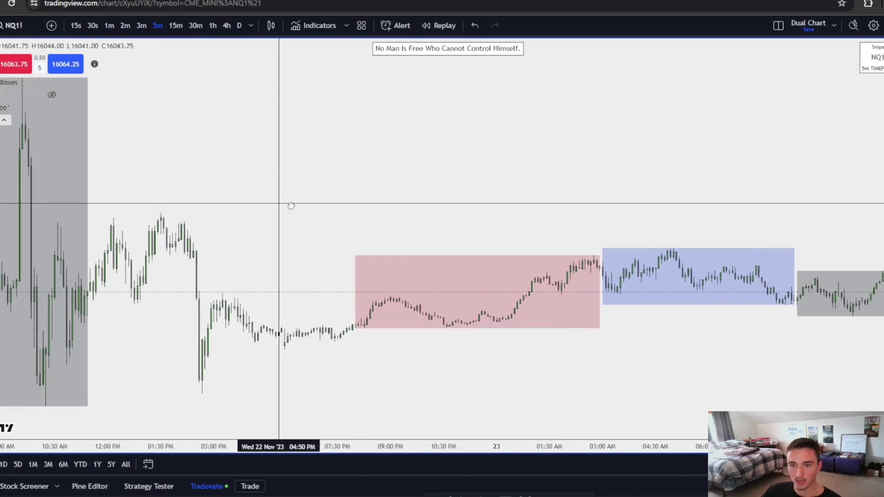
pyautogui.moveTo(280, 203); pyautogui.dragTo(474, 204)
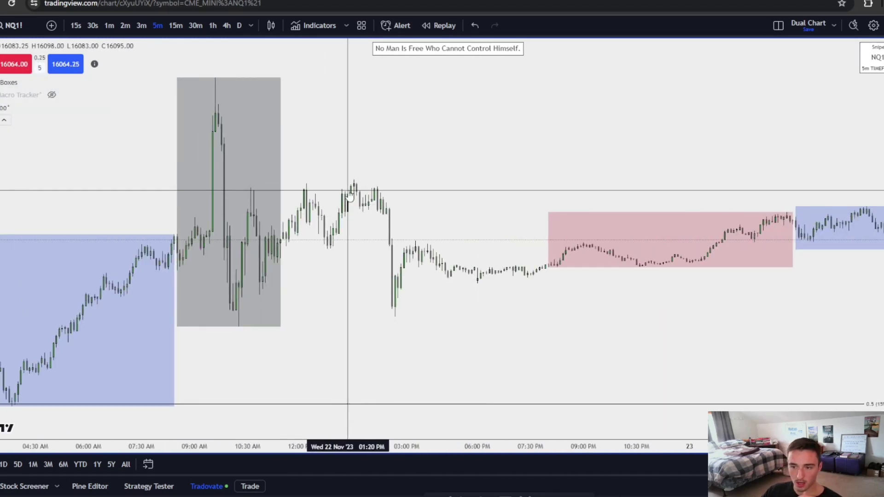
pyautogui.moveTo(347, 189); pyautogui.dragTo(438, 189)
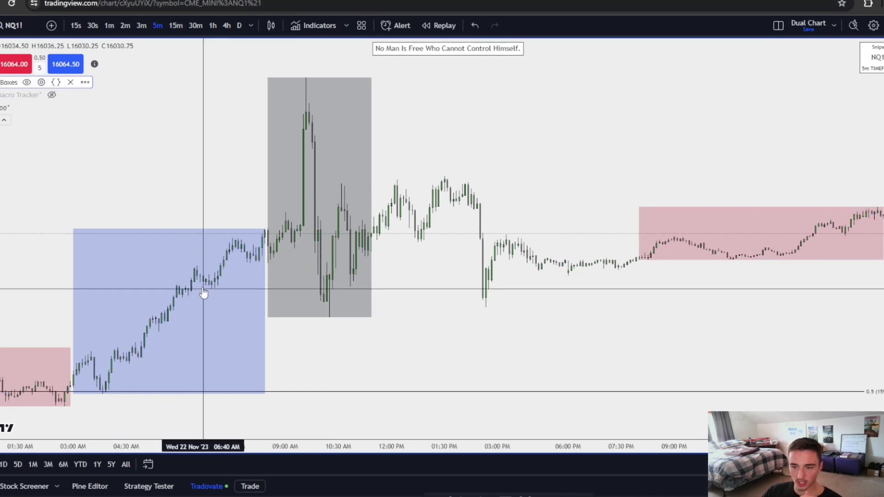
pyautogui.moveTo(355, 257); pyautogui.dragTo(561, 257)
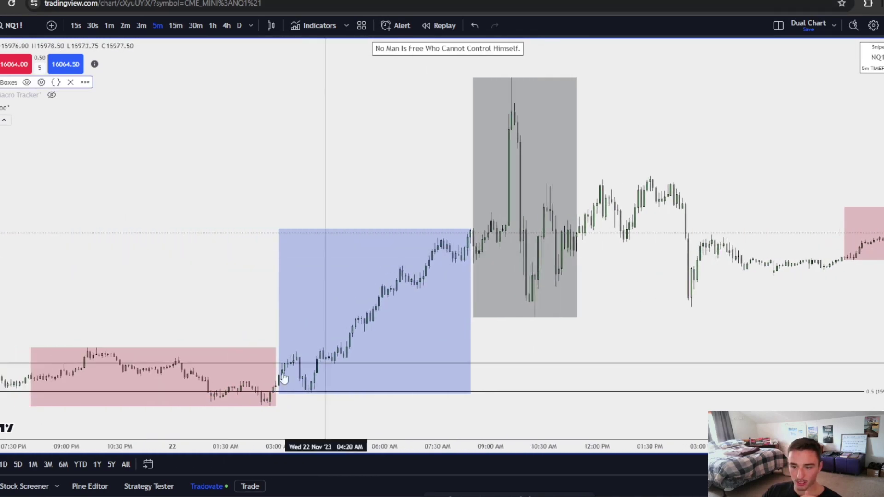
# Review the _Boxes indicator's inputs, examining the timezone and session times of the first, second and third boxes.
pyautogui.click(314, 25)
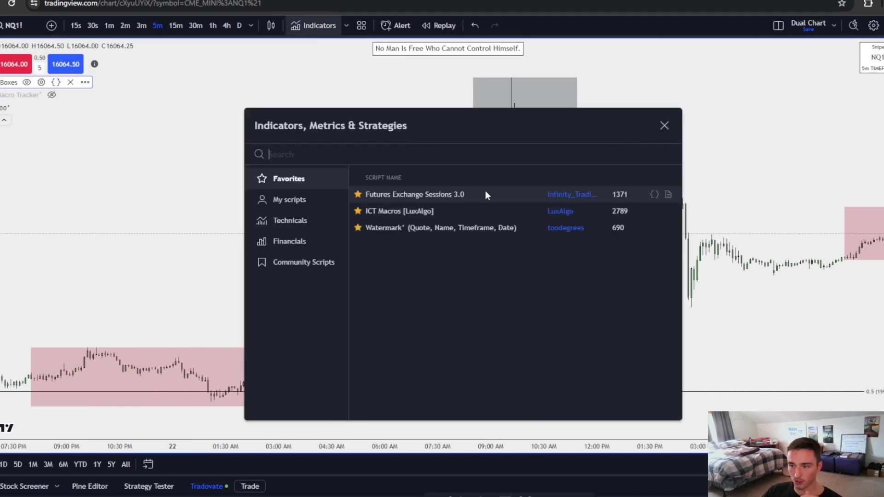
pyautogui.click(664, 126)
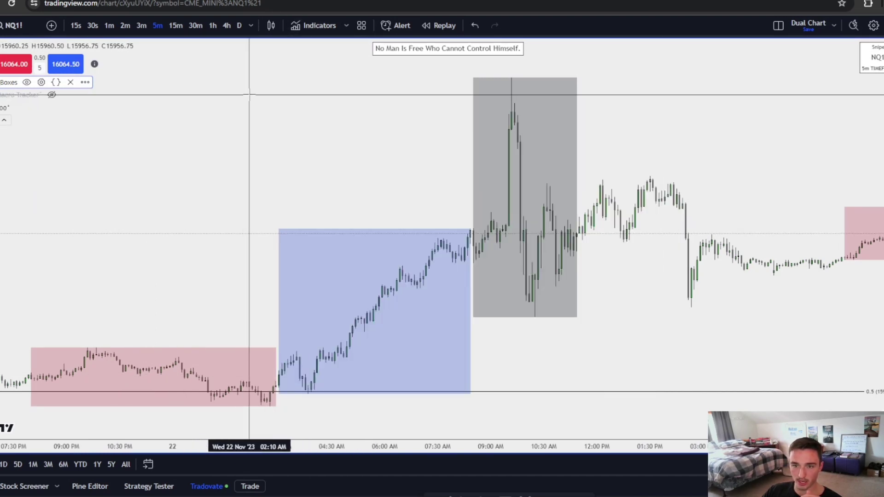
pyautogui.click(41, 82)
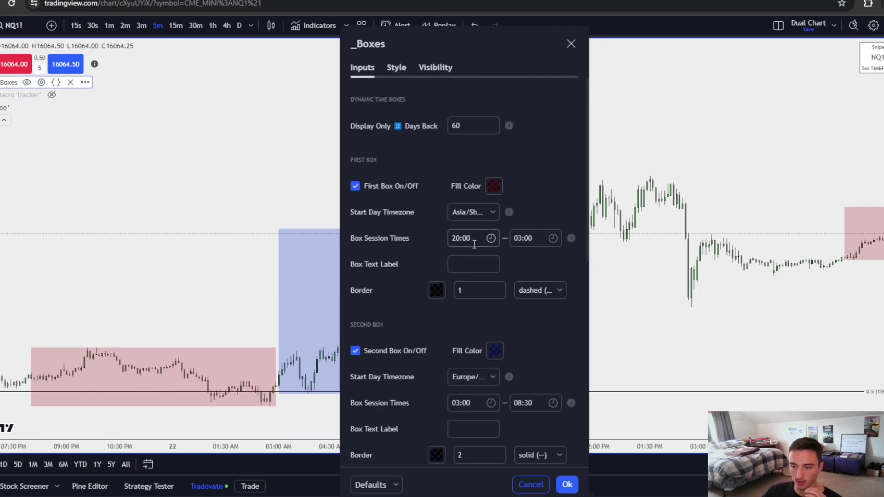
pyautogui.scroll(-8, 471, 239)
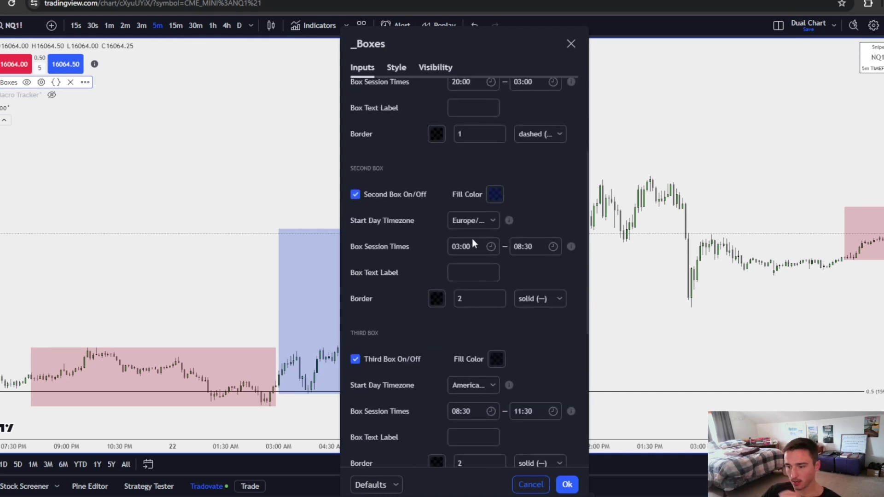
pyautogui.scroll(2, 472, 238)
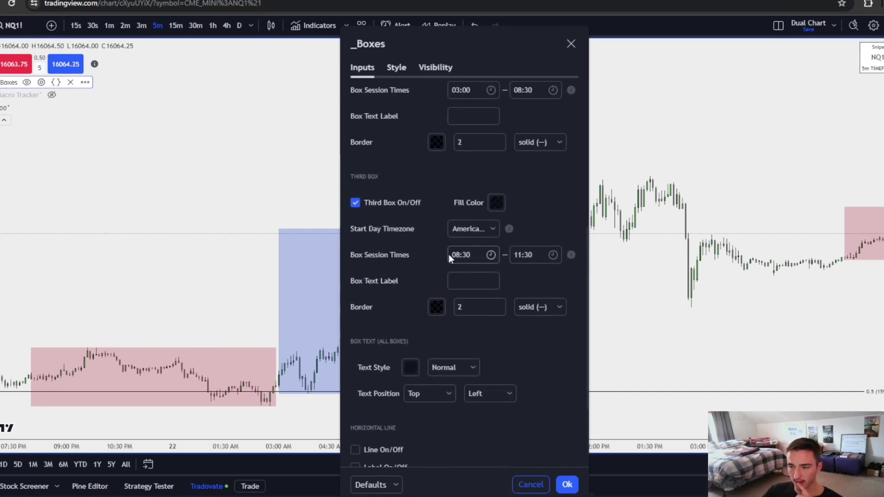
pyautogui.scroll(-3, 449, 254)
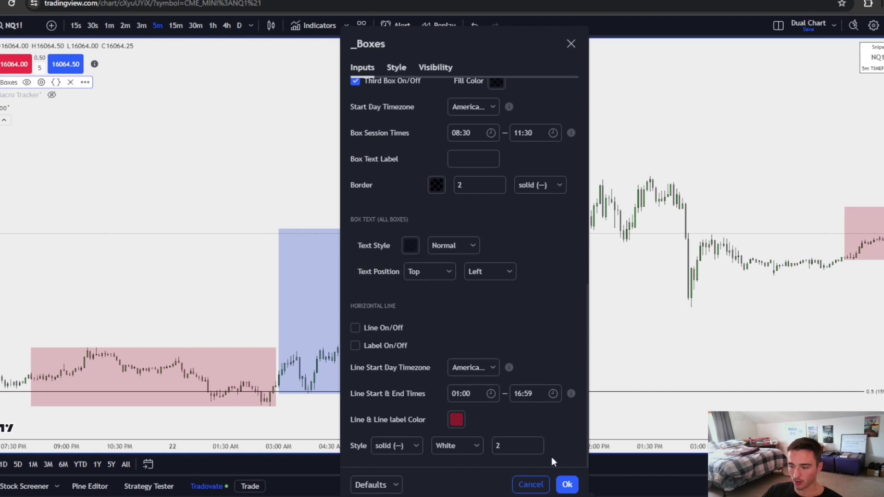
pyautogui.scroll(4, 420, 237)
pyautogui.scroll(6, 431, 253)
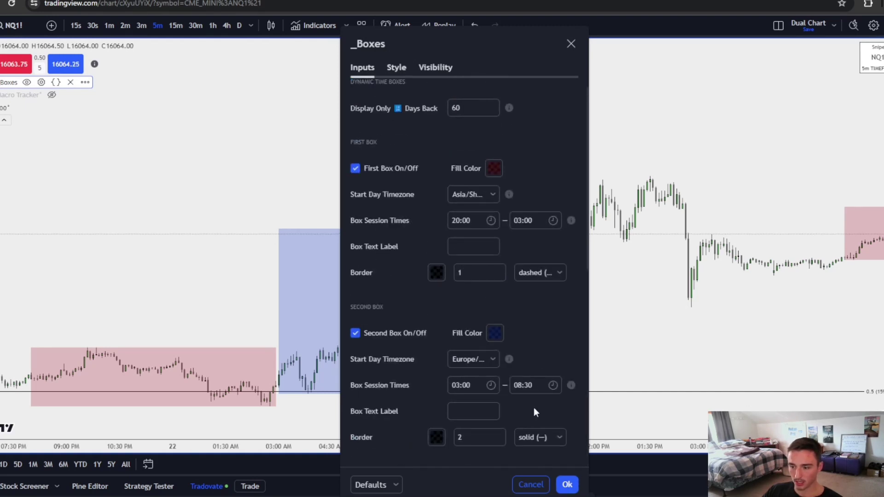
pyautogui.click(568, 485)
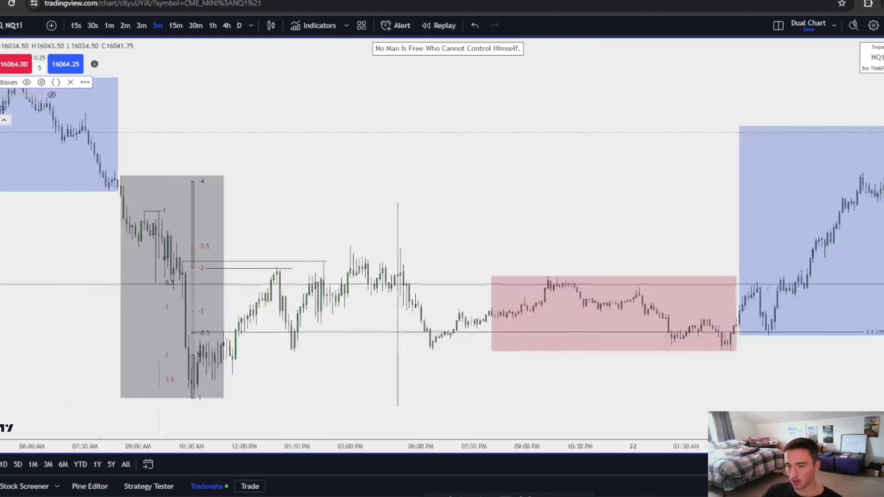
# Remove all remaining drawings from the chart.
pyautogui.rightClick(341, 173)
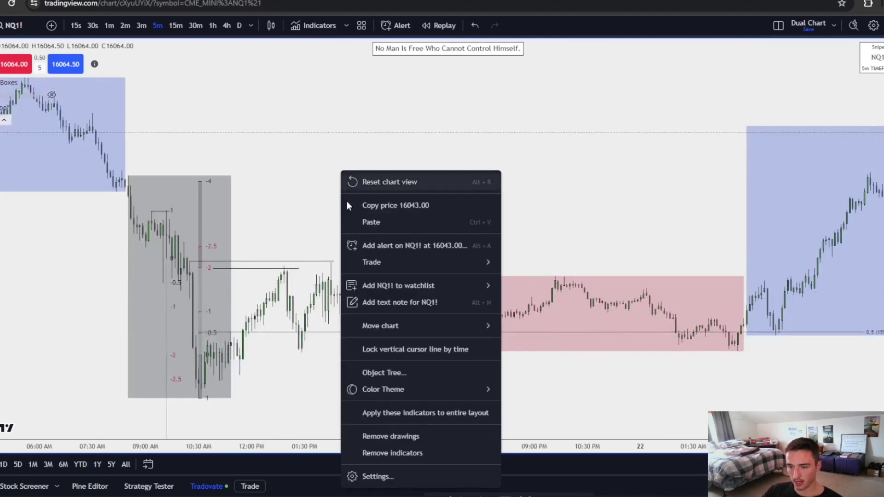
pyautogui.click(409, 435)
pyautogui.moveTo(355, 318); pyautogui.dragTo(661, 322)
pyautogui.moveTo(333, 299); pyautogui.dragTo(880, 284)
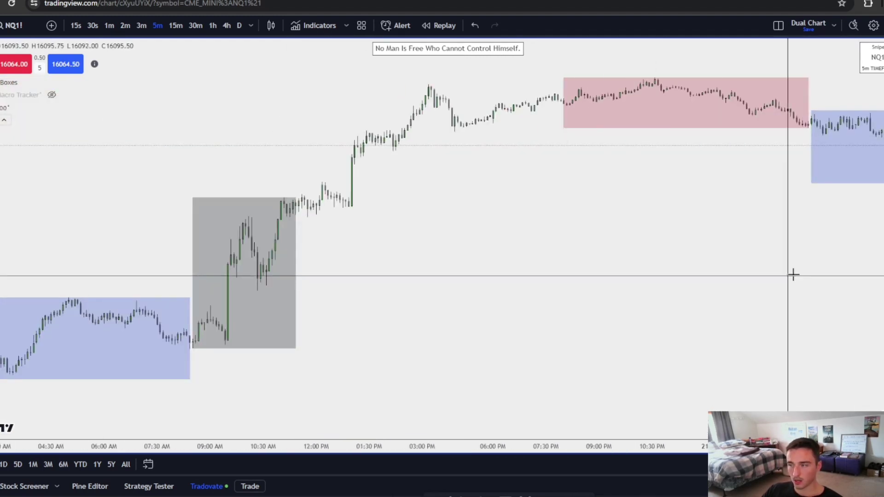
# Draw a dashed horizontal line from the 3:05 AM high on 21 Nov to just before the session's 5:35 AM high.
pyautogui.moveTo(752, 276); pyautogui.dragTo(397, 293)
pyautogui.scroll(3, 639, 285)
pyautogui.moveTo(880, 276); pyautogui.dragTo(880, 189)
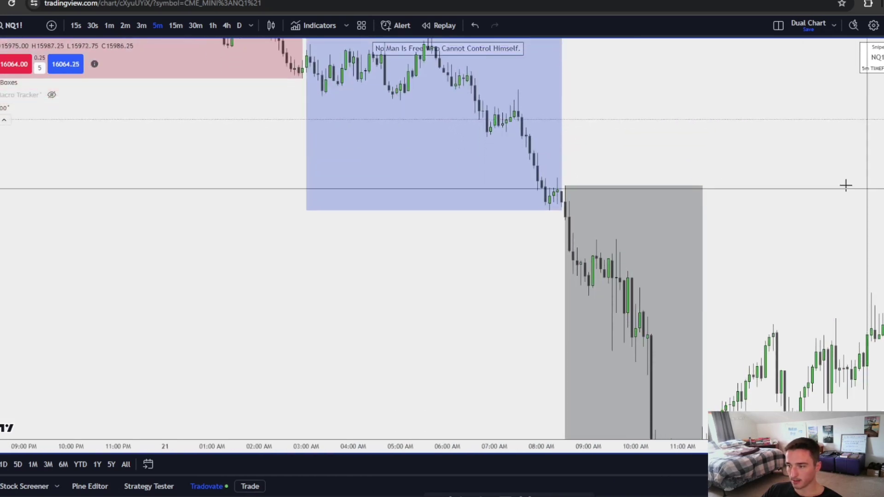
pyautogui.moveTo(686, 168); pyautogui.dragTo(669, 248)
pyautogui.moveTo(495, 291); pyautogui.dragTo(518, 362)
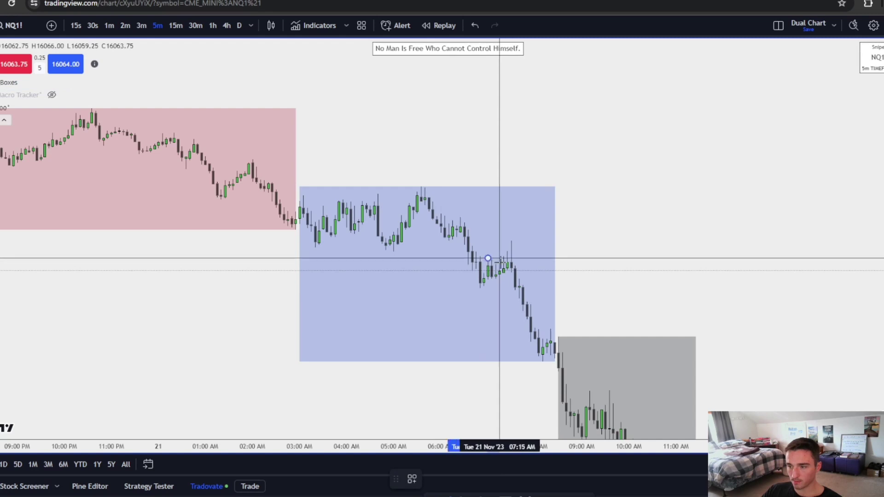
pyautogui.click(307, 207)
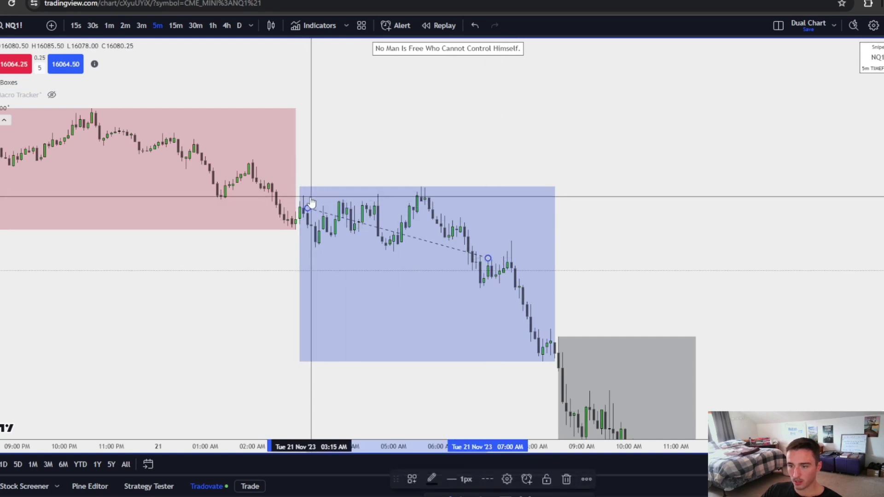
pyautogui.moveTo(311, 203); pyautogui.dragTo(302, 198)
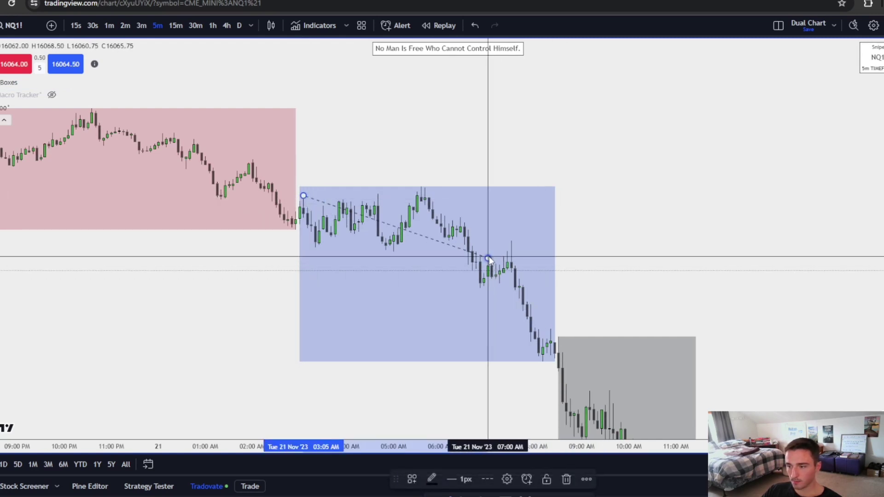
pyautogui.moveTo(489, 256); pyautogui.dragTo(405, 195)
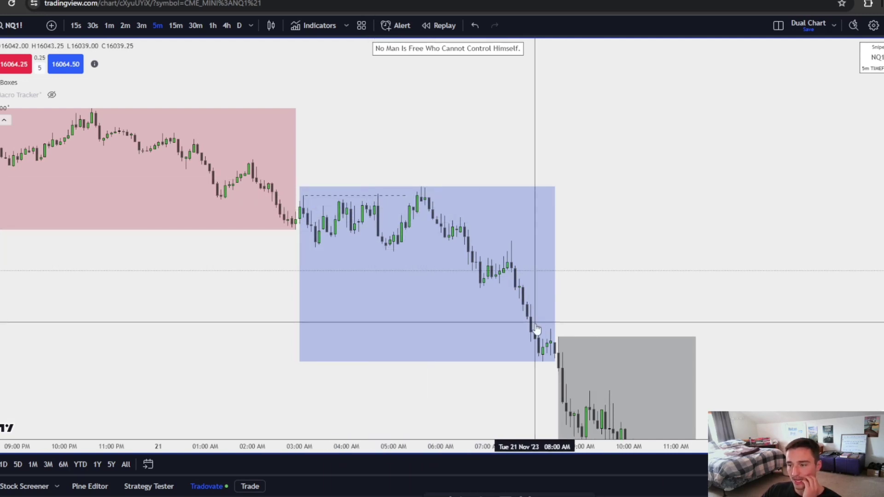
# Draw a projection over the last up leg in the blue session, with 1 at its high, 0 at its low and levels down to -4.
pyautogui.click(421, 187)
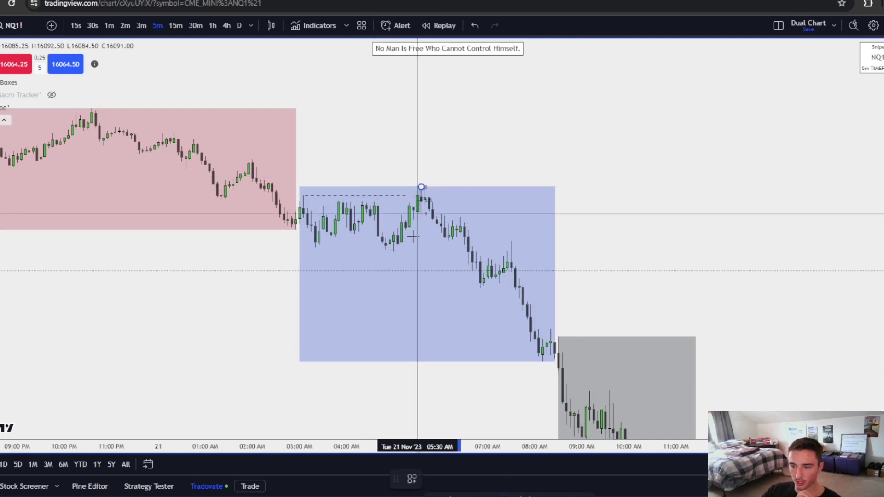
pyautogui.click(412, 479)
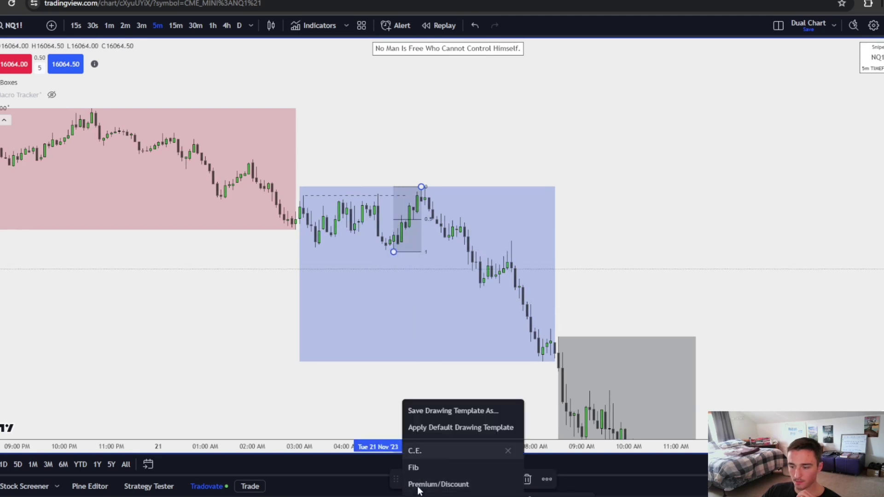
pyautogui.click(450, 495)
# Draw a dashed horizontal line from the projection's -4 level across to the price at about 10:15 AM.
pyautogui.moveTo(653, 335); pyautogui.dragTo(641, 205)
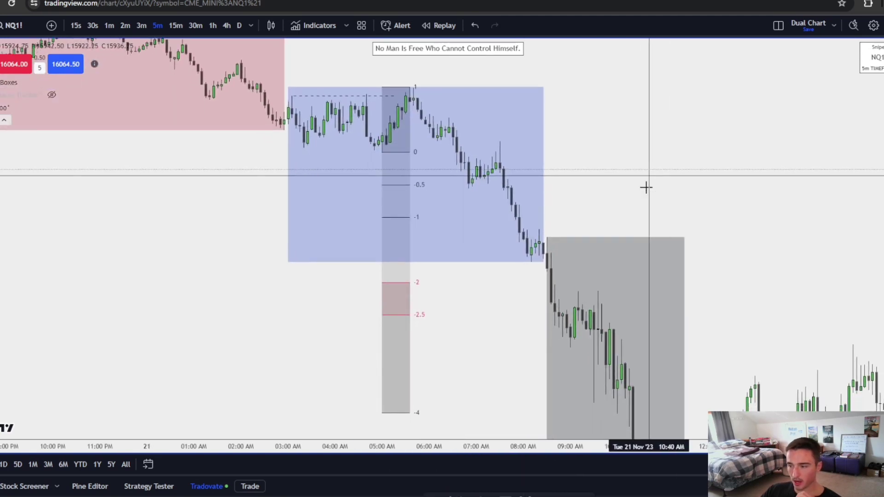
pyautogui.moveTo(435, 320); pyautogui.dragTo(420, 285)
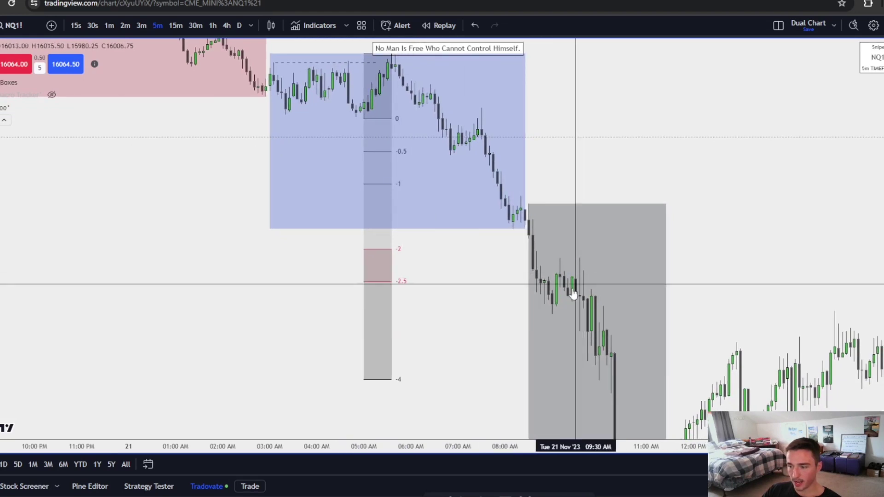
pyautogui.moveTo(605, 335); pyautogui.dragTo(593, 286)
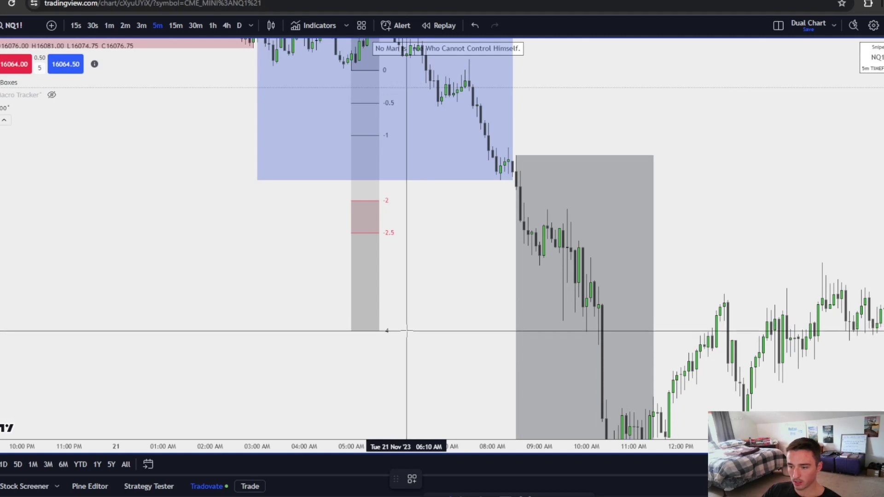
pyautogui.click(597, 331)
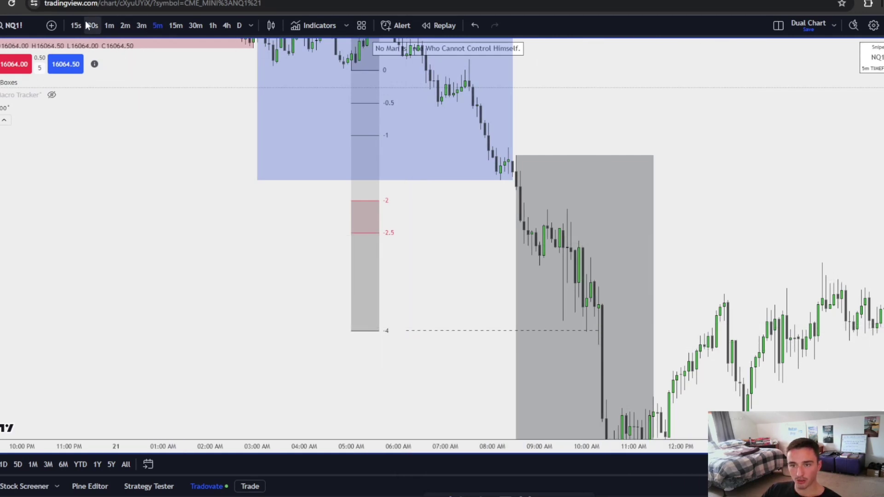
# Switch the chart to the 1-minute timeframe, reset the view and return to the 21 Nov projection.
pyautogui.click(110, 26)
pyautogui.rightClick(501, 157)
pyautogui.click(541, 168)
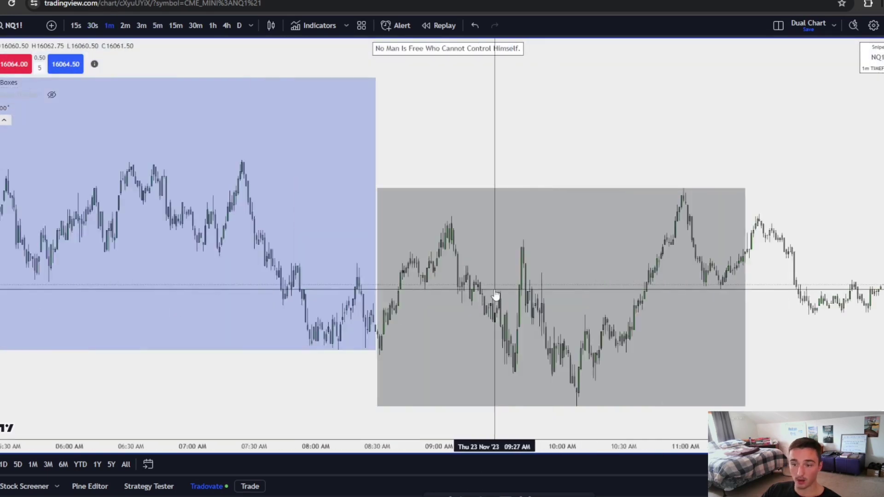
pyautogui.scroll(-12, 495, 295)
pyautogui.moveTo(225, 326); pyautogui.dragTo(732, 322)
pyautogui.moveTo(255, 321); pyautogui.dragTo(705, 315)
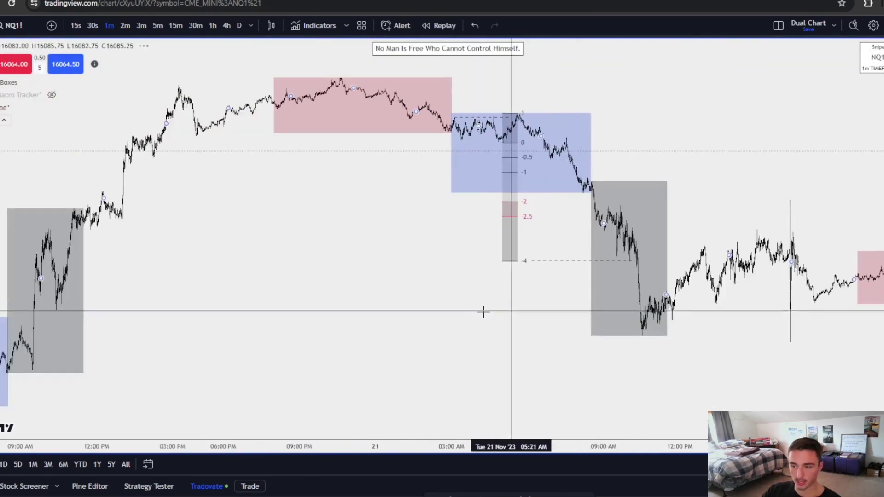
pyautogui.scroll(5, 519, 320)
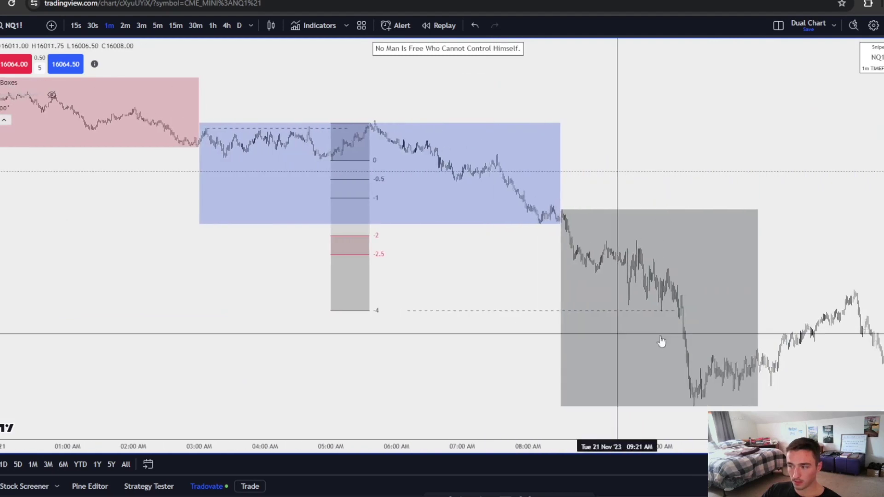
# Examine price around the dashed -4 line in the 21 Nov 8:30–11:30 AM session, undoing the accidental shift of the line.
pyautogui.moveTo(881, 339); pyautogui.dragTo(882, 271)
pyautogui.moveTo(661, 339); pyautogui.dragTo(691, 260)
pyautogui.scroll(5, 695, 294)
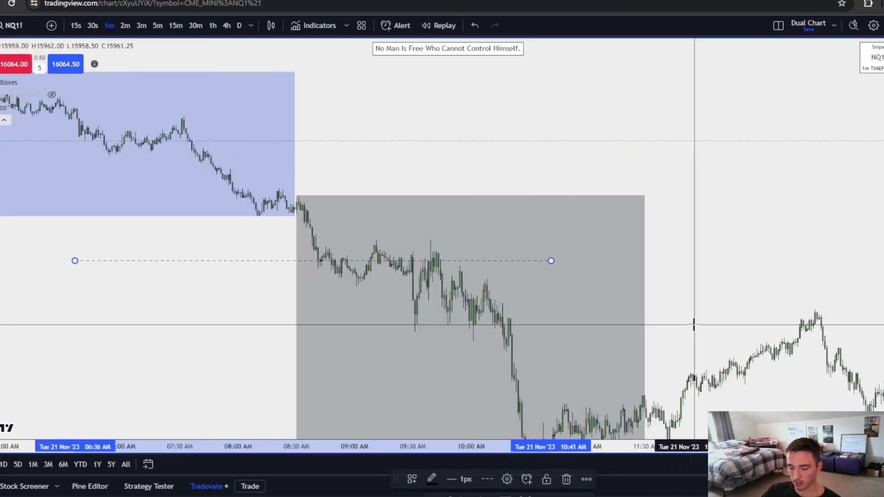
pyautogui.hotkey('ctrl', 'z')
pyautogui.moveTo(696, 327); pyautogui.dragTo(804, 293)
pyautogui.scroll(4, 781, 311)
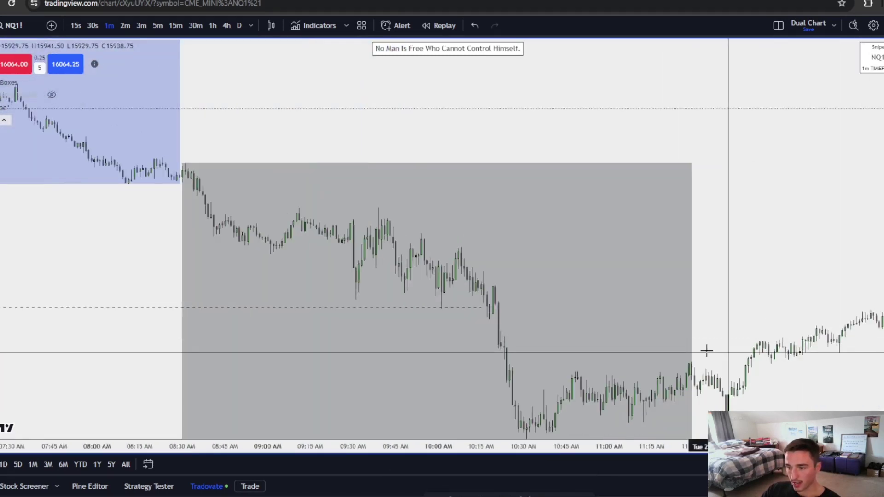
pyautogui.moveTo(676, 342); pyautogui.dragTo(740, 346)
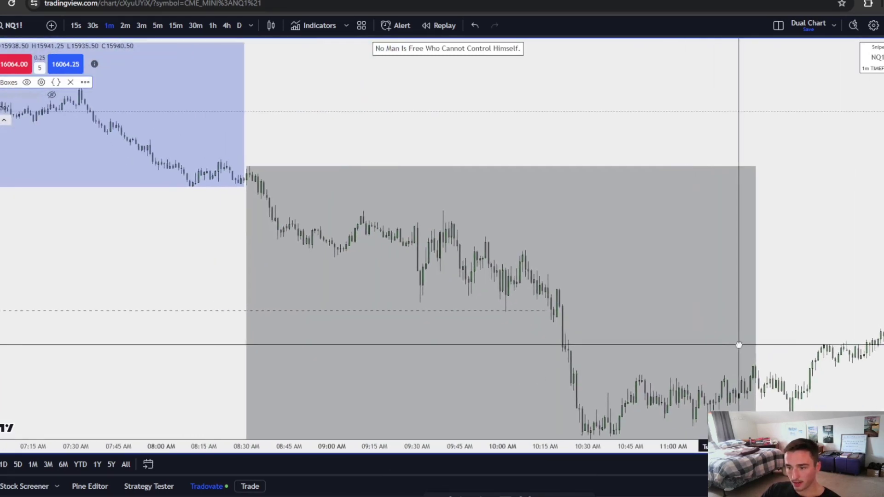
# Draw a dashed horizontal line from the 9:11 AM high across to 10:00 AM and hide the session boxes.
pyautogui.click(362, 216)
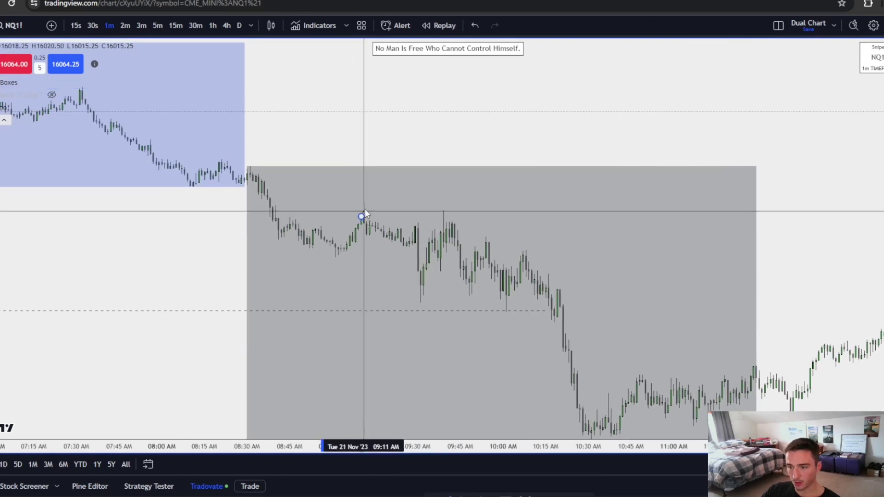
pyautogui.click(501, 213)
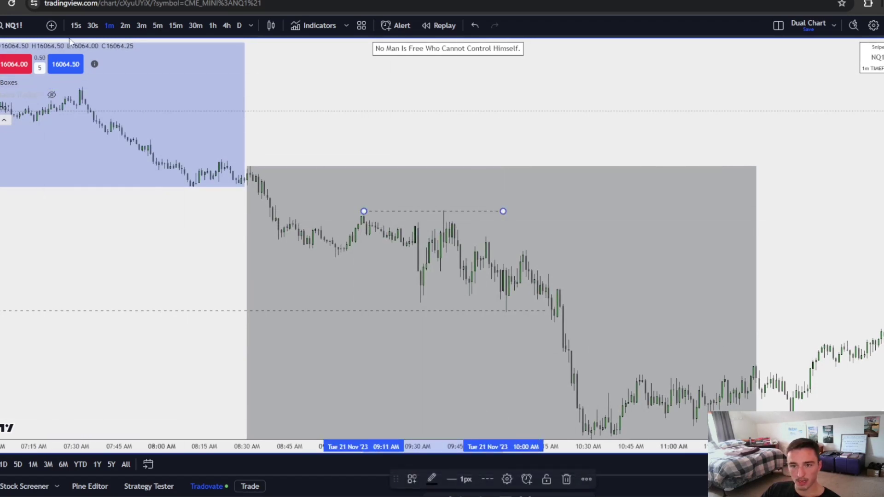
pyautogui.click(26, 82)
pyautogui.click(572, 160)
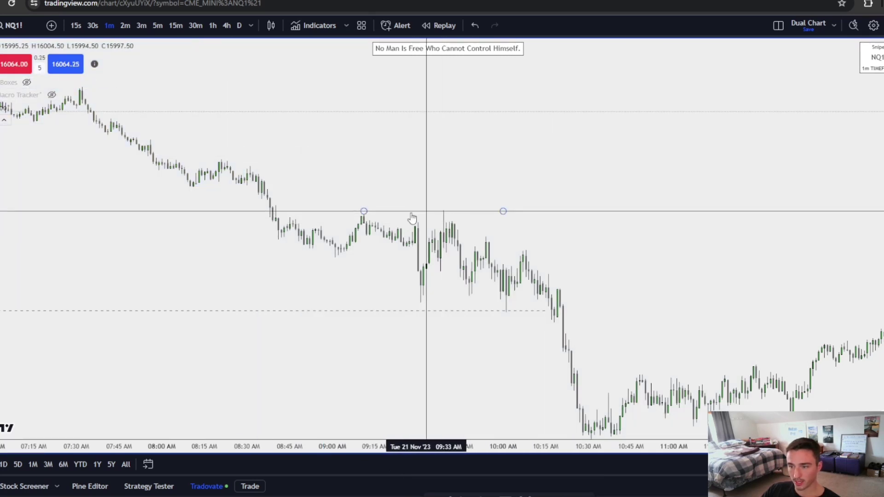
# Change the line at the 9:11 AM high to a solid 1px style.
pyautogui.moveTo(881, 368); pyautogui.dragTo(882, 202)
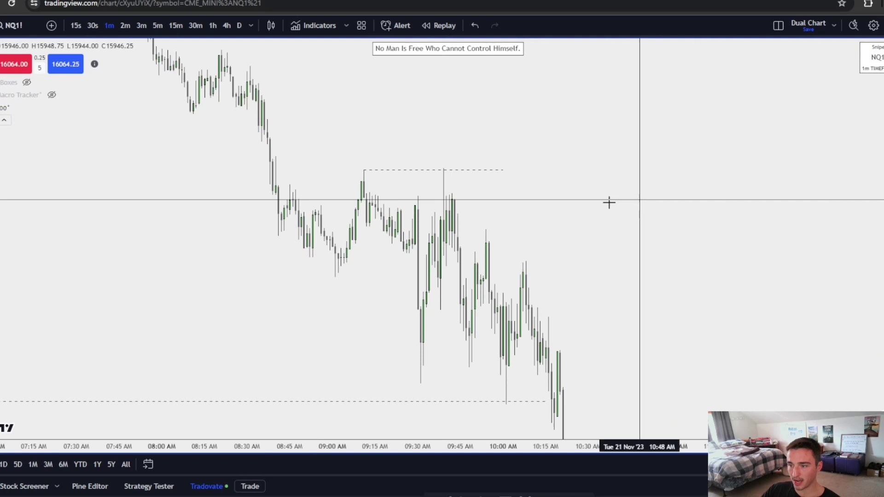
pyautogui.click(500, 170)
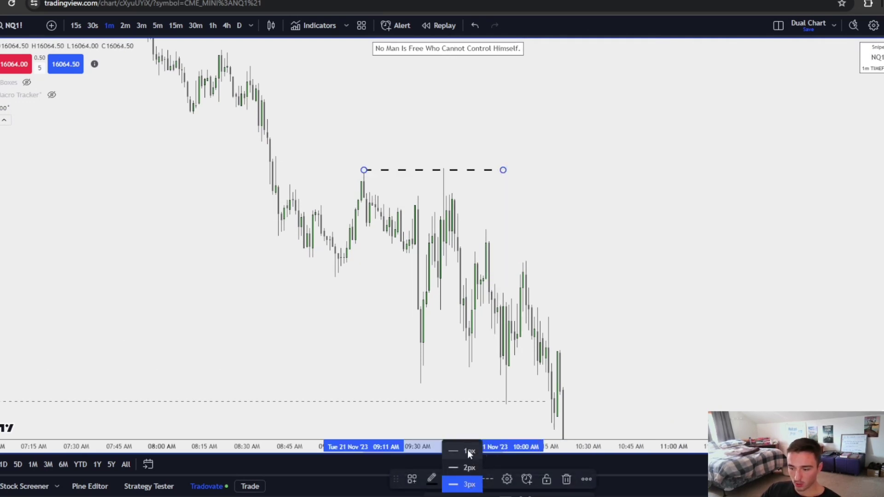
pyautogui.click(505, 468)
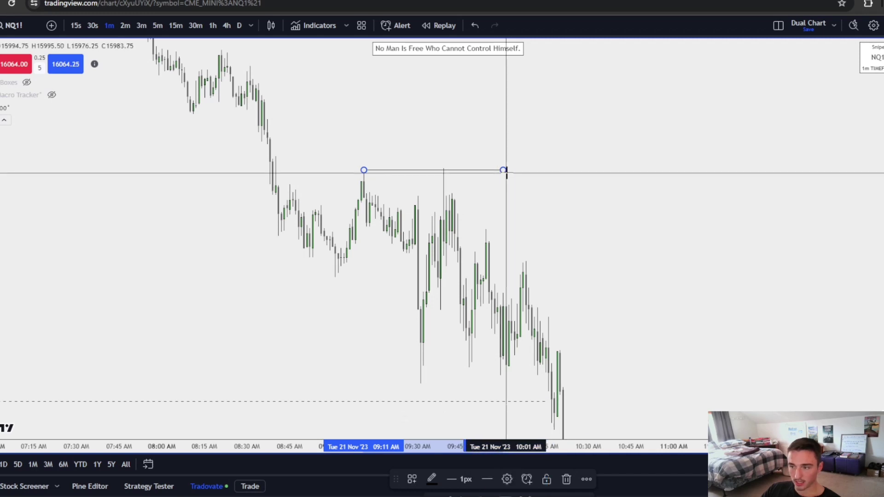
pyautogui.click(510, 204)
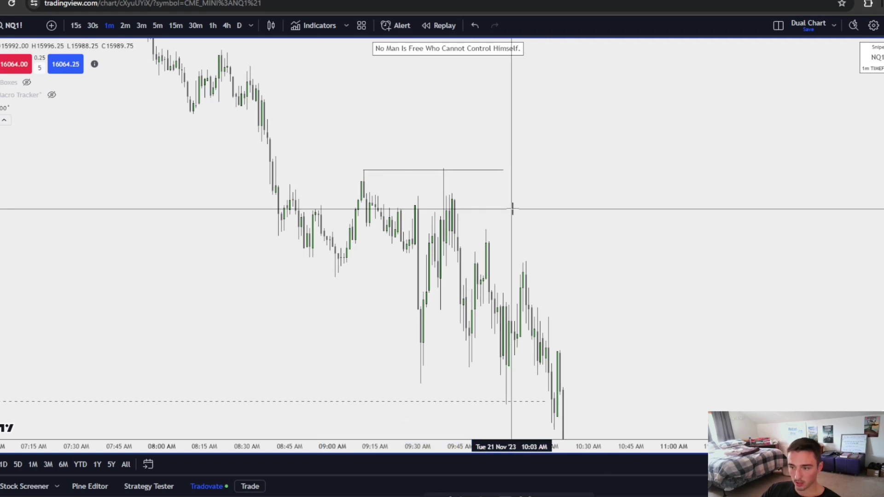
# Draw a projection with 1 at the 9:39 AM high and 0 at the 9:38 AM low, and check price against its -2 and -2.5 levels.
pyautogui.click(443, 169)
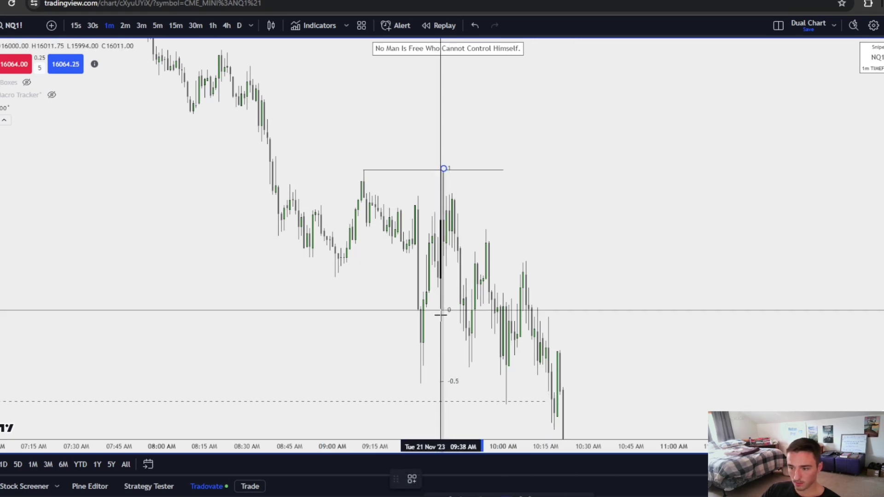
pyautogui.click(441, 315)
pyautogui.moveTo(555, 356); pyautogui.dragTo(571, 170)
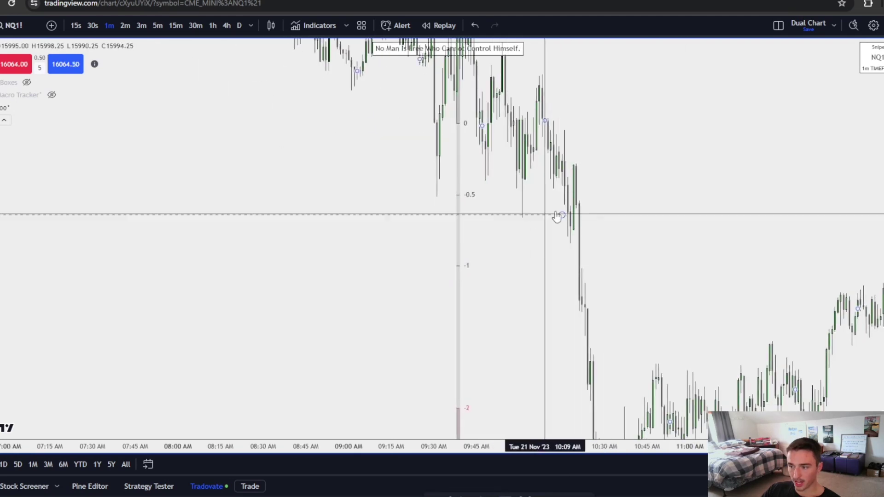
pyautogui.moveTo(642, 178); pyautogui.dragTo(555, 290)
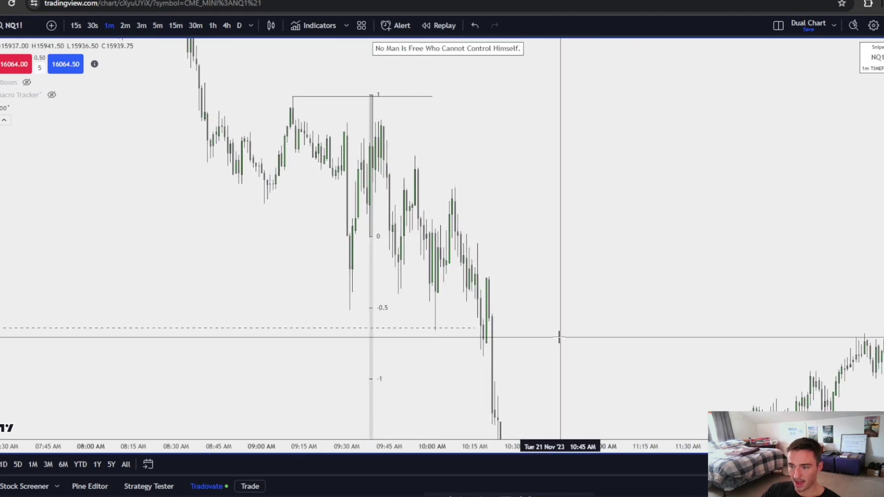
pyautogui.moveTo(522, 374); pyautogui.dragTo(582, 449)
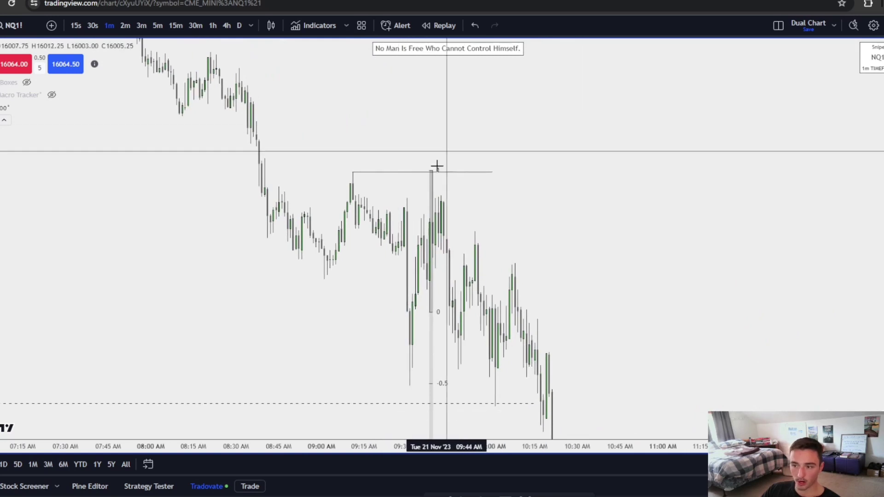
pyautogui.moveTo(532, 334); pyautogui.dragTo(501, 86)
pyautogui.moveTo(631, 347); pyautogui.dragTo(606, 220)
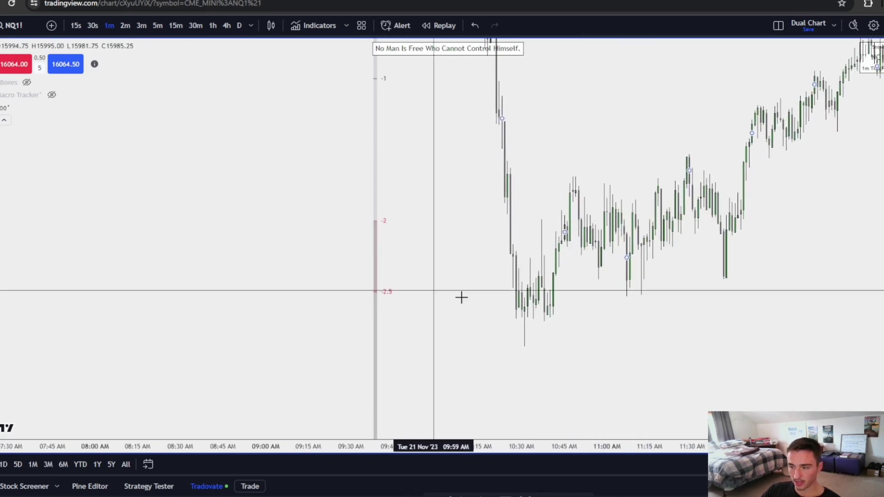
pyautogui.moveTo(547, 292); pyautogui.dragTo(457, 316)
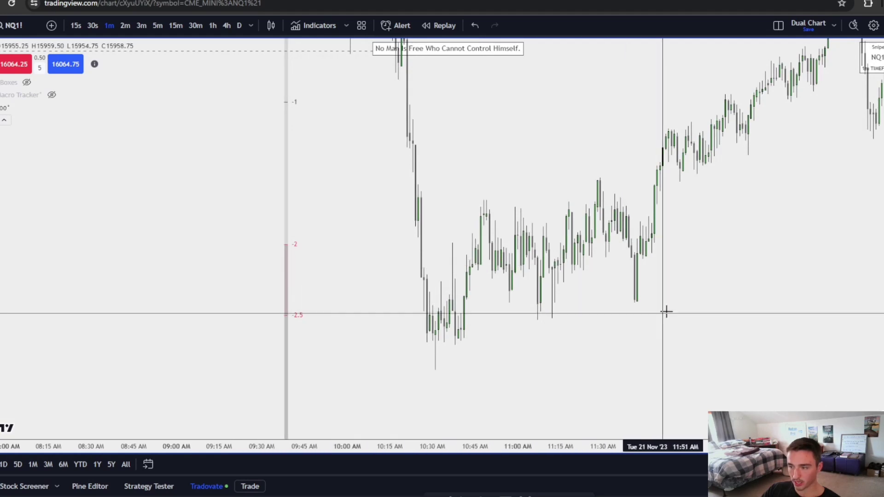
pyautogui.moveTo(715, 257); pyautogui.dragTo(603, 300)
# Draw a Fib retracement between the 21 Nov session low near 10:32 AM and the 9:39 AM high, and apply the C.E. template.
pyautogui.rightClick(435, 172)
pyautogui.click(463, 183)
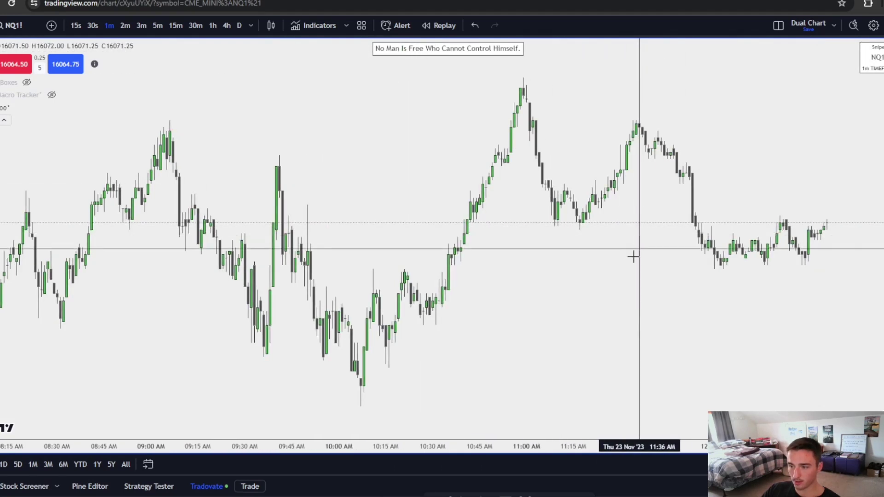
pyautogui.scroll(-5, 449, 351)
pyautogui.moveTo(260, 328); pyautogui.dragTo(773, 326)
pyautogui.moveTo(285, 327); pyautogui.dragTo(672, 322)
pyautogui.scroll(3, 671, 322)
pyautogui.scroll(7, 649, 318)
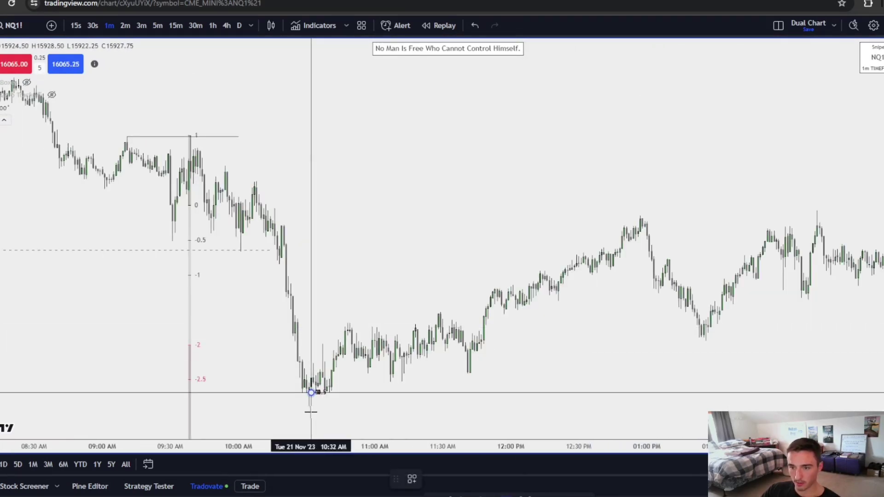
pyautogui.moveTo(311, 412)
pyautogui.mouseDown()
pyautogui.moveTo(174, 140)
pyautogui.moveTo(191, 135)
pyautogui.mouseUp()
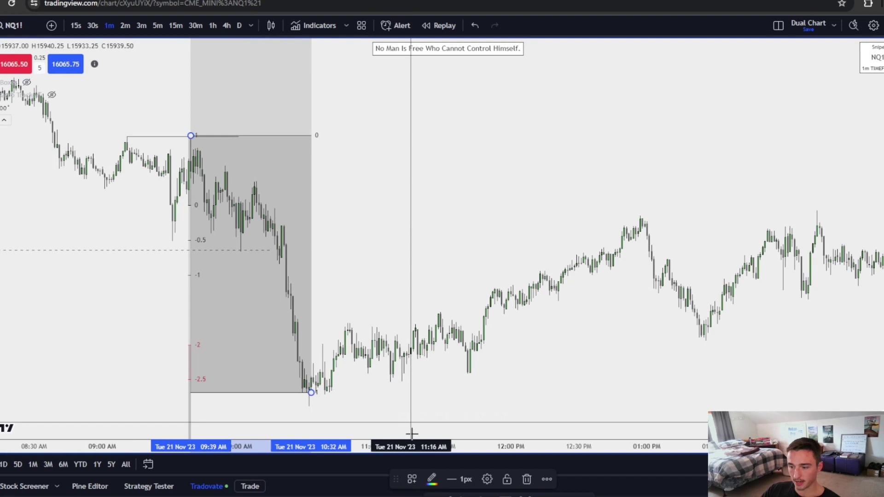
pyautogui.click(411, 478)
pyautogui.click(424, 450)
pyautogui.click(582, 336)
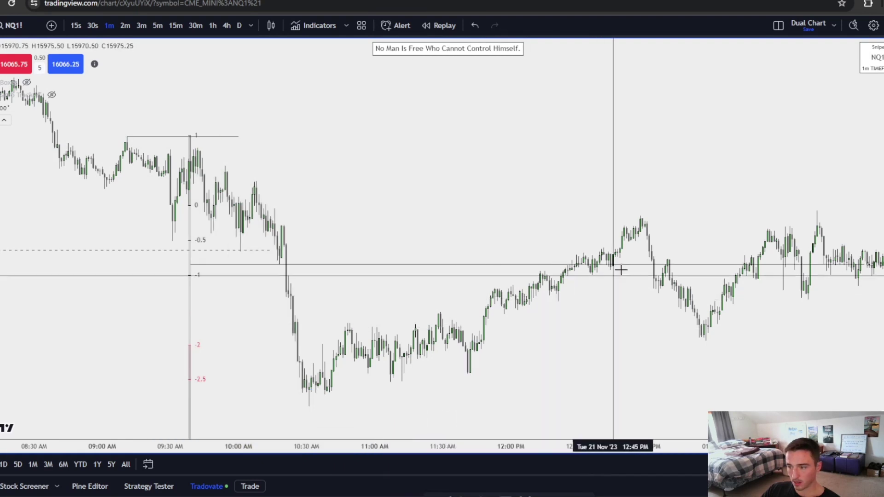
# Move the C.E. retracement's lower anchor onto the exact wick low at about 10:31 AM.
pyautogui.click(350, 266)
pyautogui.moveTo(311, 395); pyautogui.dragTo(309, 408)
pyautogui.click(497, 336)
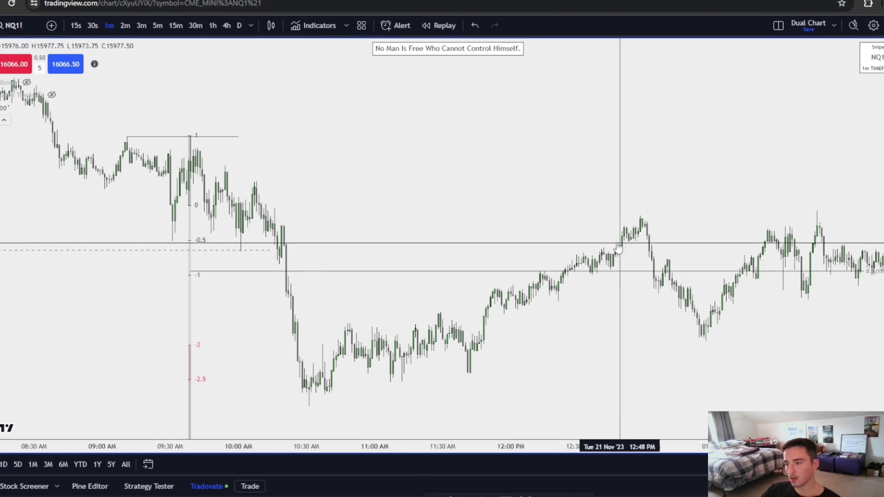
# Draw a projection with 1 at the 10:31 AM low and 0 at the 10:37 AM high, applying the Fib template.
pyautogui.scroll(3, 552, 276)
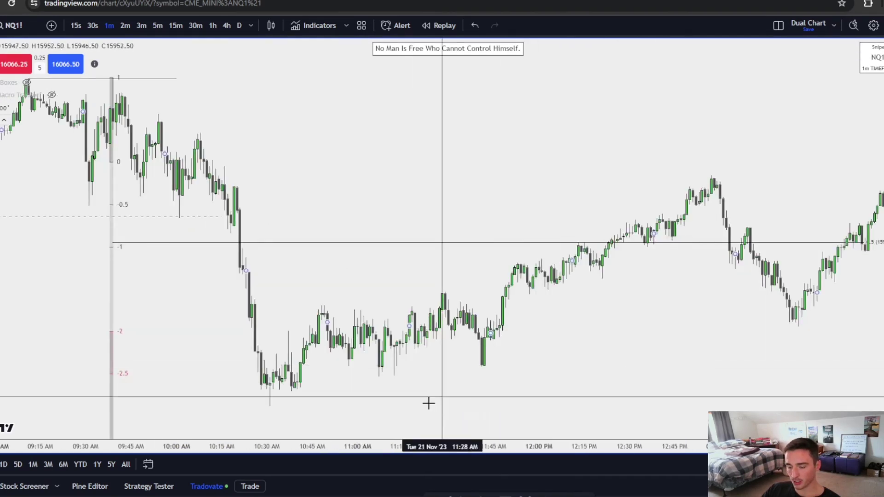
pyautogui.click(270, 407)
pyautogui.click(286, 331)
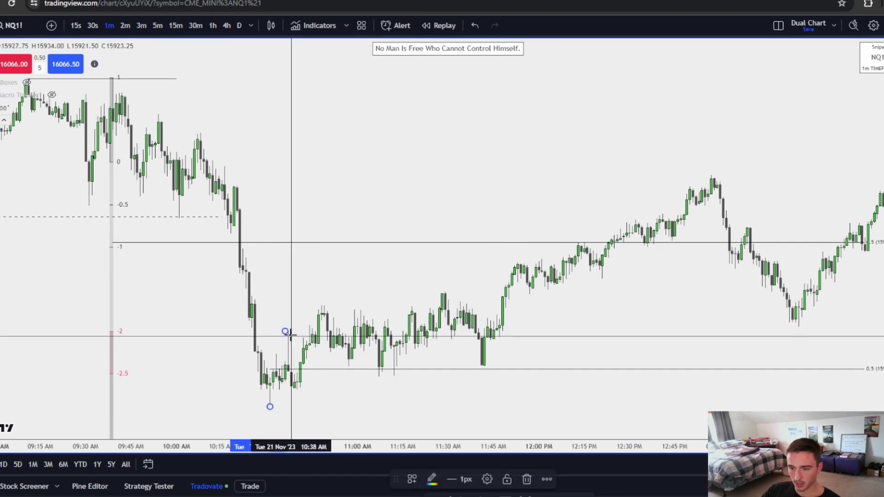
pyautogui.moveTo(286, 331); pyautogui.dragTo(291, 353)
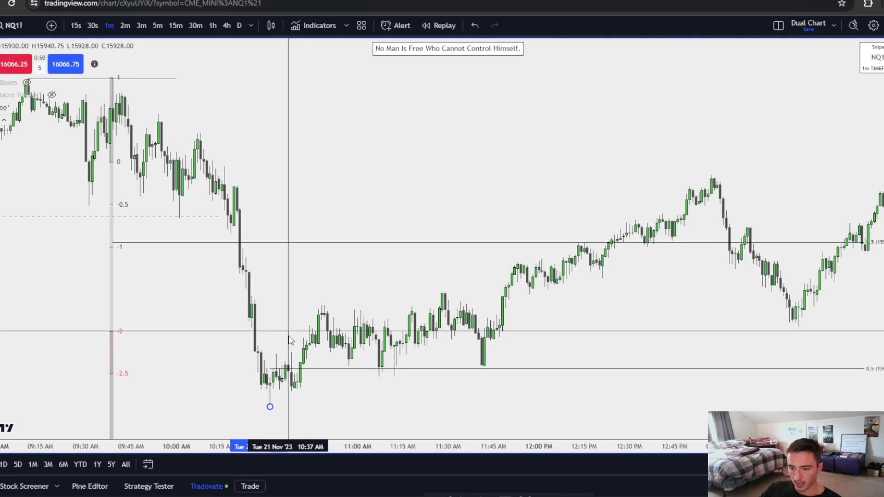
pyautogui.click(288, 331)
pyautogui.click(411, 479)
pyautogui.click(429, 467)
pyautogui.click(384, 256)
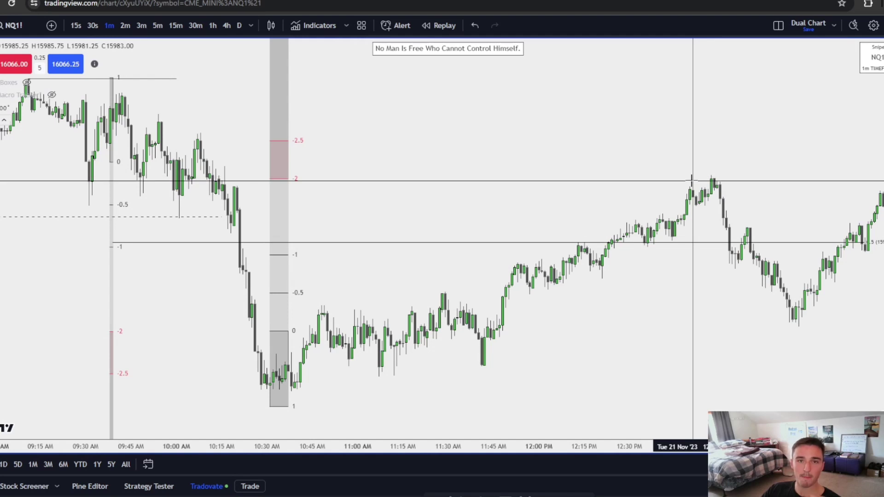
# Draw a retracement from the 10:31 AM low to the 12:57 PM high and apply the C.E. template.
pyautogui.moveTo(748, 182); pyautogui.dragTo(629, 198)
pyautogui.scroll(-3, 718, 217)
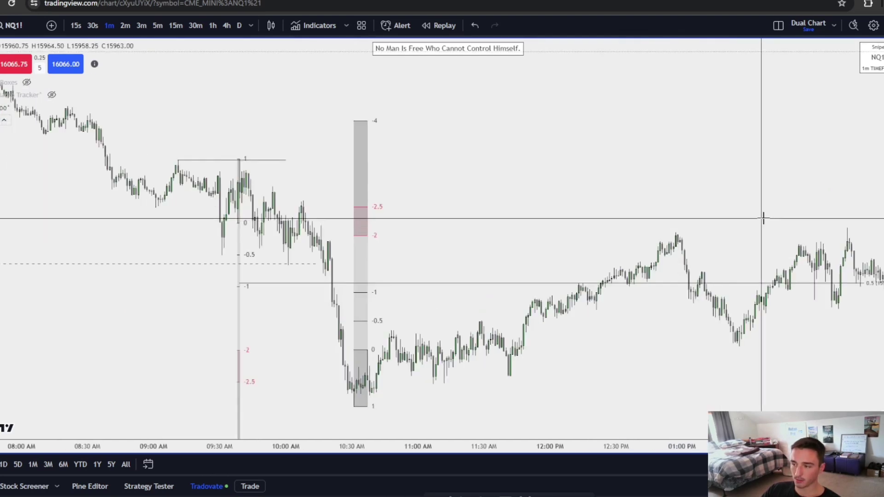
pyautogui.moveTo(746, 228); pyautogui.dragTo(549, 236)
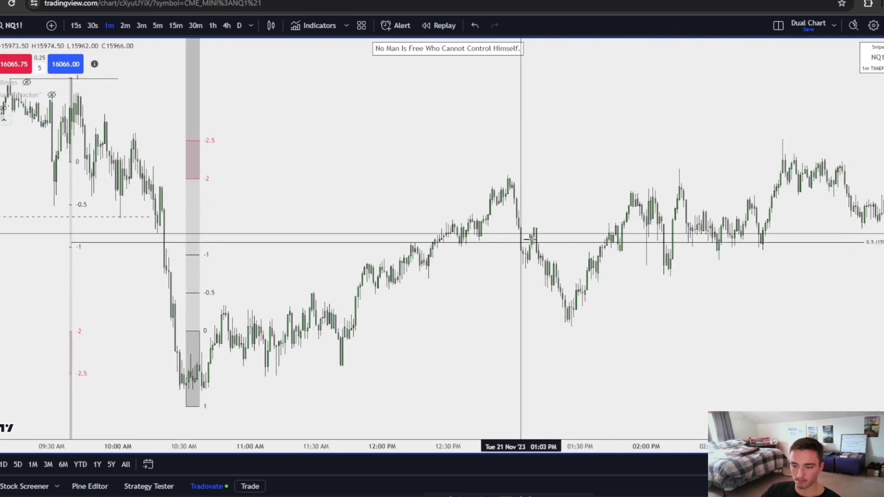
pyautogui.click(186, 406)
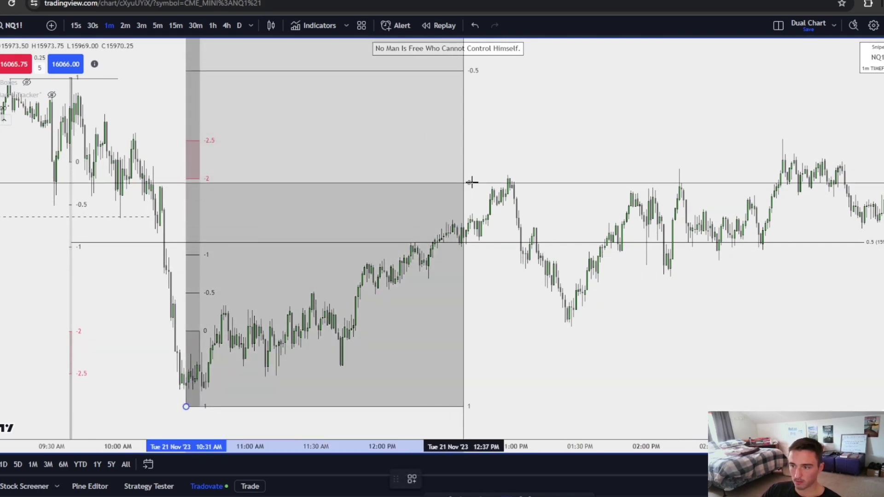
pyautogui.click(507, 176)
pyautogui.click(412, 478)
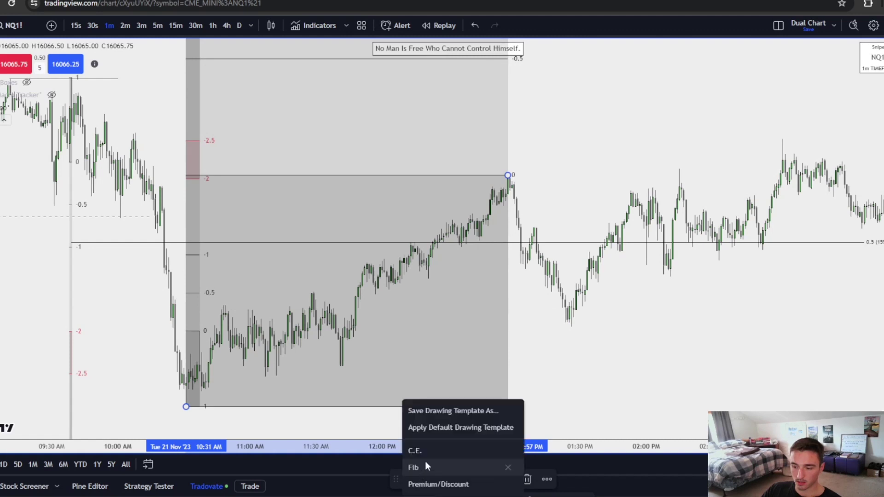
pyautogui.click(424, 465)
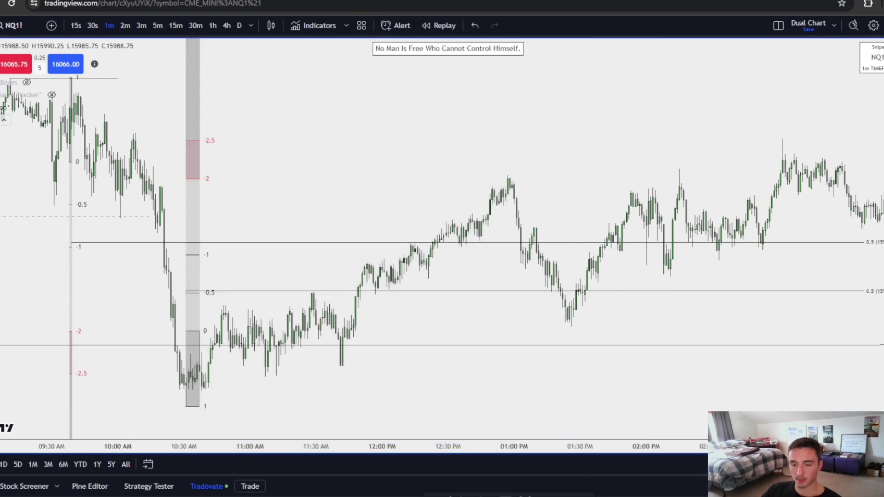
# Remove all drawings from the chart and switch to the 5-minute timeframe with the view reset.
pyautogui.moveTo(594, 316); pyautogui.dragTo(494, 315)
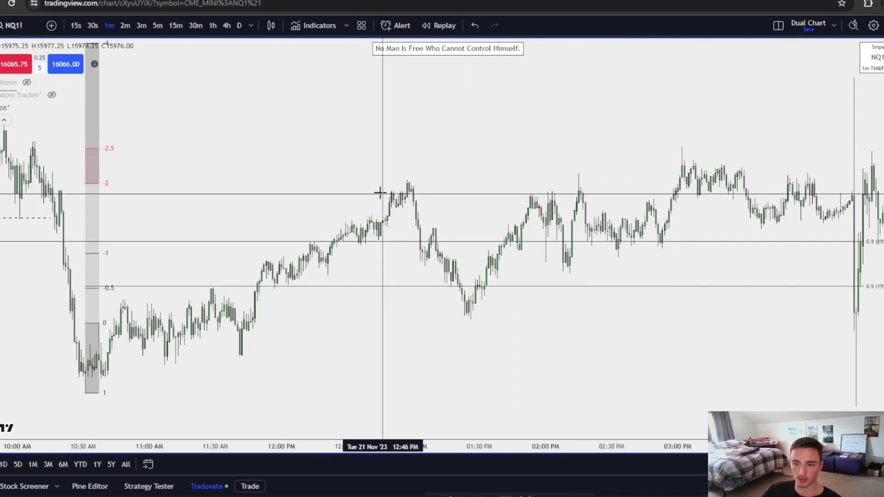
pyautogui.rightClick(375, 188)
pyautogui.click(425, 452)
pyautogui.click(158, 26)
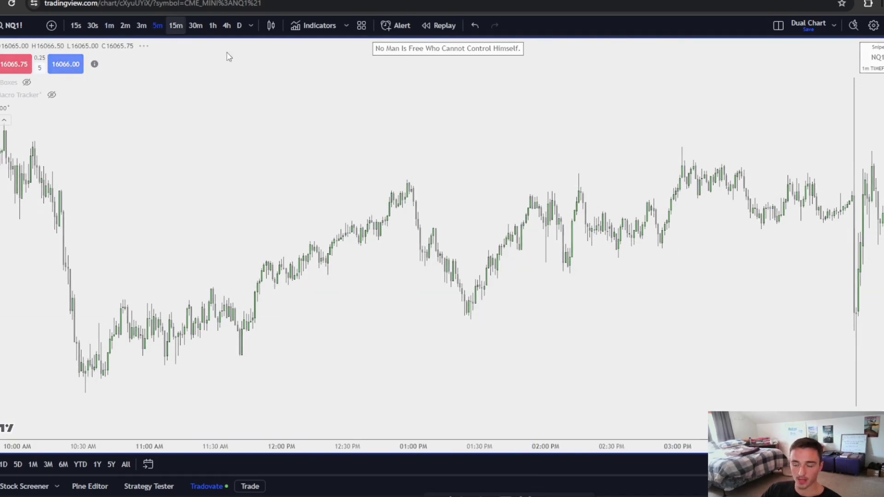
pyautogui.rightClick(552, 171)
pyautogui.click(598, 182)
# Show the session boxes again and bring the 16 Nov sessions into view.
pyautogui.scroll(-10, 576, 244)
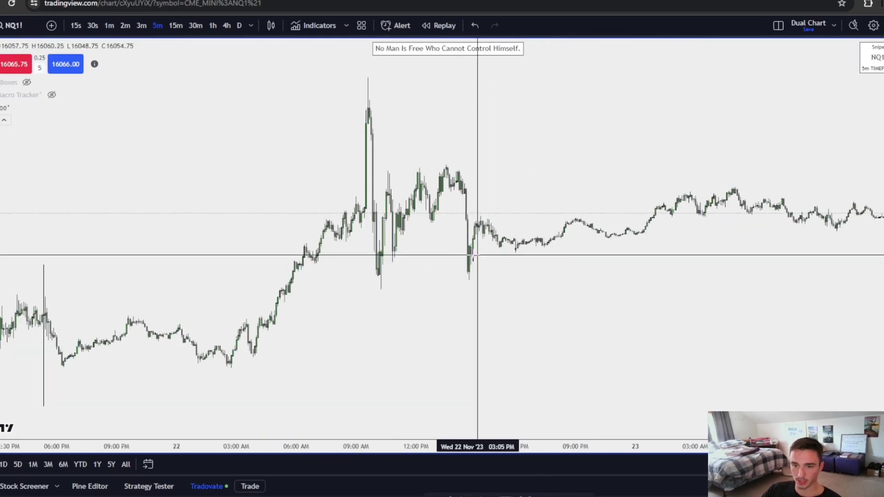
pyautogui.click(27, 82)
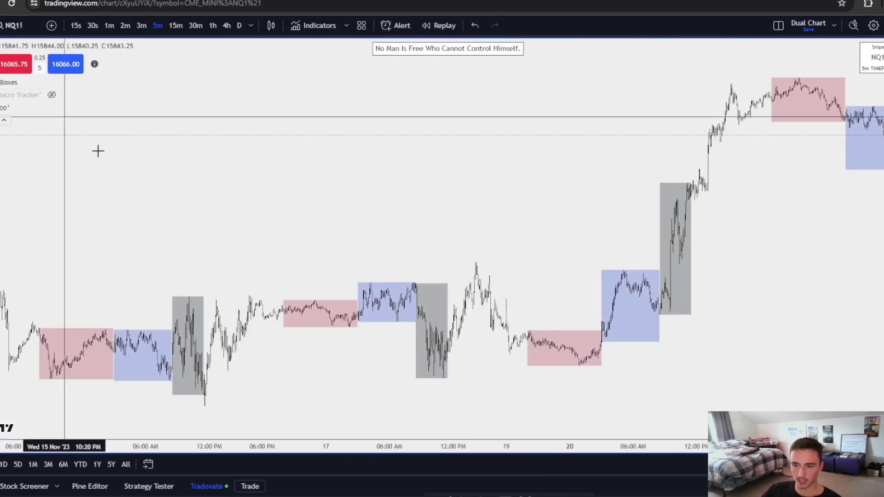
pyautogui.scroll(-2, 353, 324)
pyautogui.moveTo(436, 324); pyautogui.dragTo(745, 335)
pyautogui.scroll(4, 718, 336)
pyautogui.moveTo(479, 350); pyautogui.dragTo(703, 351)
pyautogui.scroll(8, 723, 351)
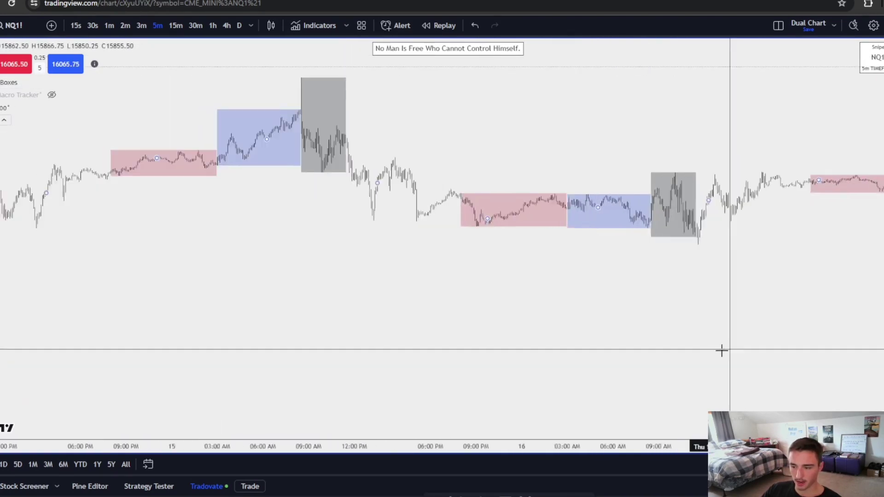
pyautogui.moveTo(569, 362); pyautogui.dragTo(730, 364)
pyautogui.scroll(3, 681, 363)
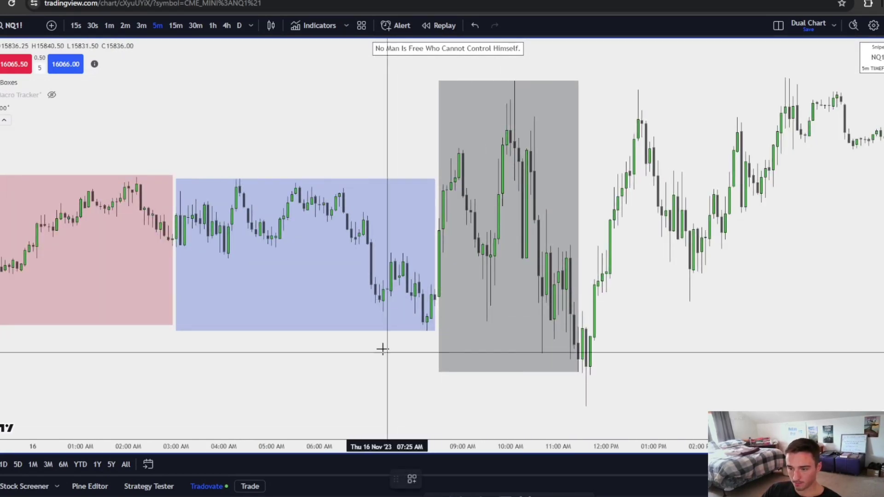
# Mark the 7:20 AM low with a line and draw a projection from the 8:15 AM low to the 7:45 AM high using the Fib template.
pyautogui.click(382, 312)
pyautogui.click(422, 311)
pyautogui.click(426, 341)
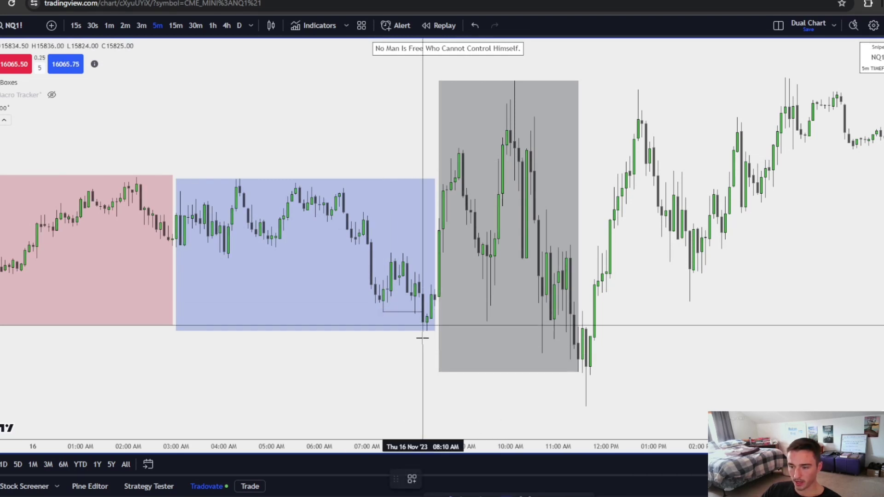
pyautogui.click(403, 253)
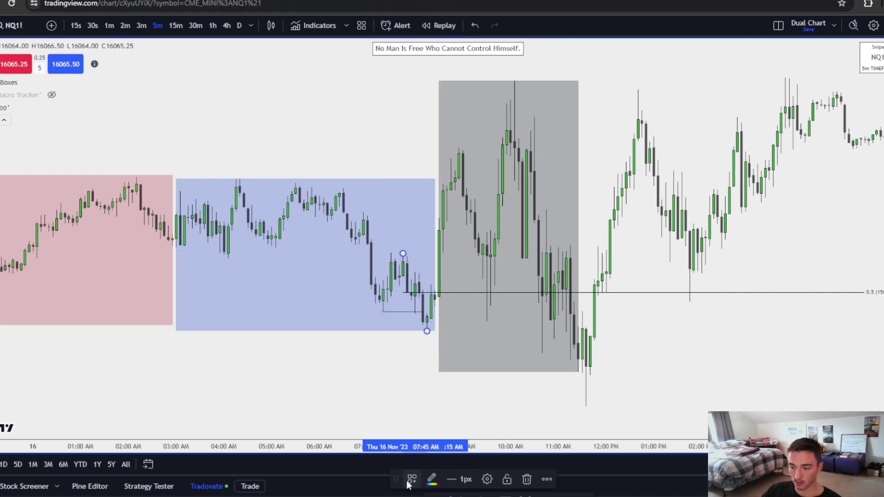
pyautogui.click(413, 468)
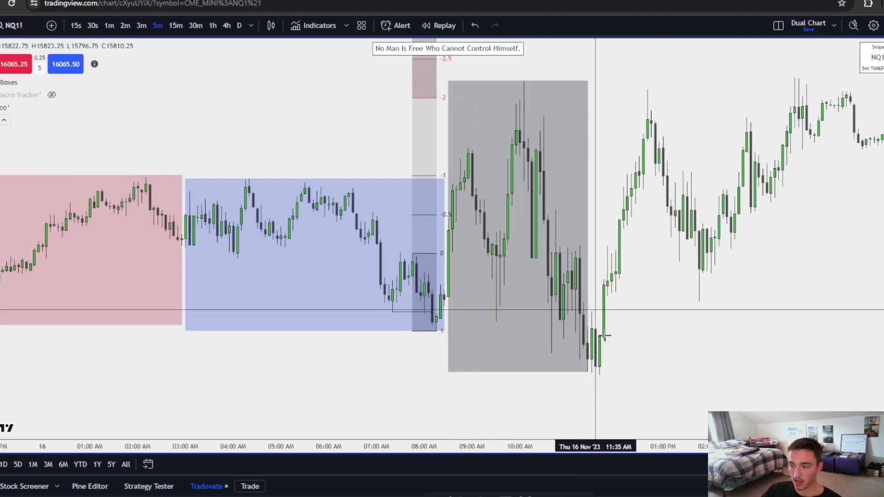
# Switch to the 1-minute timeframe with the view reset and bring the 16 Nov morning session around 10:00 AM into view.
pyautogui.moveTo(613, 254); pyautogui.dragTo(596, 253)
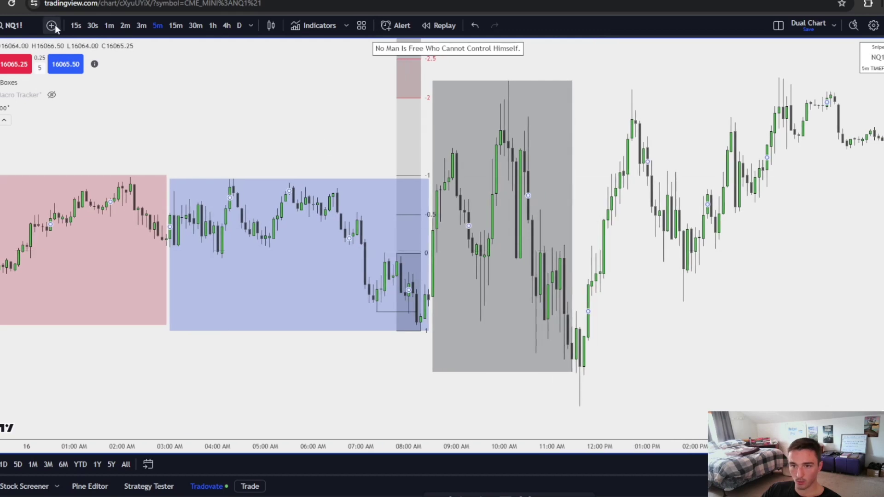
pyautogui.click(114, 27)
pyautogui.rightClick(416, 150)
pyautogui.rightClick(462, 67)
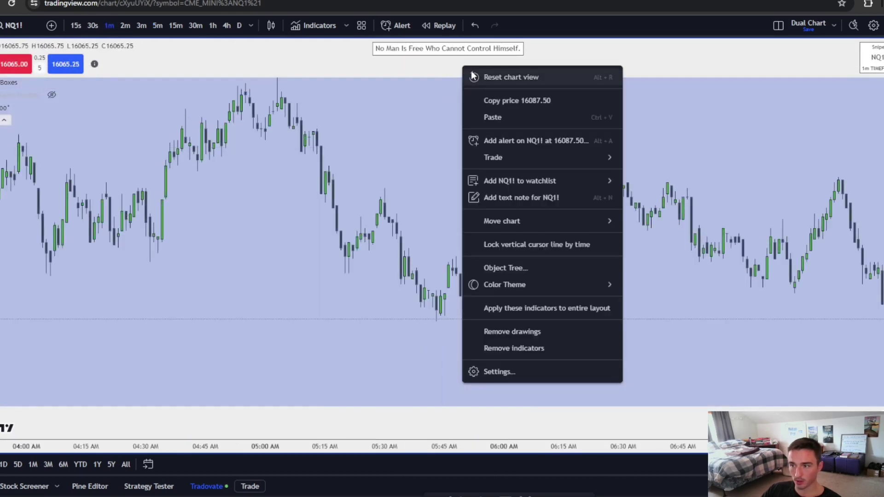
pyautogui.click(474, 76)
pyautogui.scroll(-10, 527, 238)
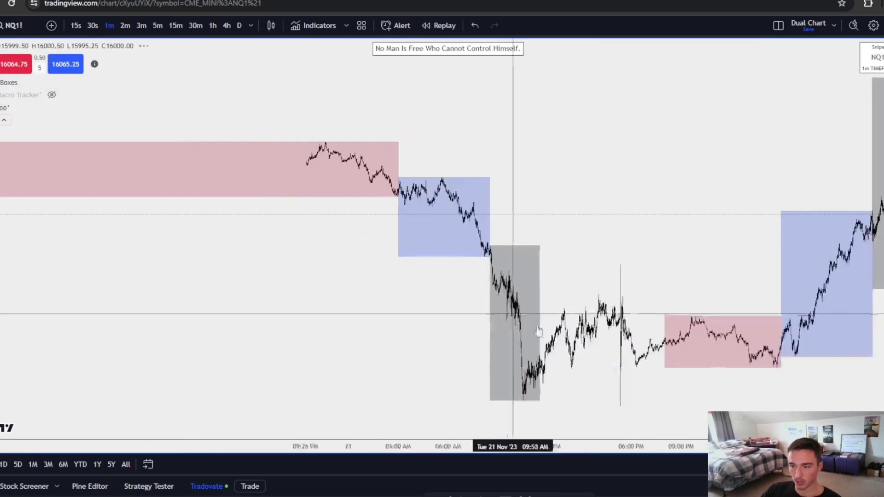
pyautogui.moveTo(92, 315); pyautogui.dragTo(828, 290)
pyautogui.scroll(6, 421, 331)
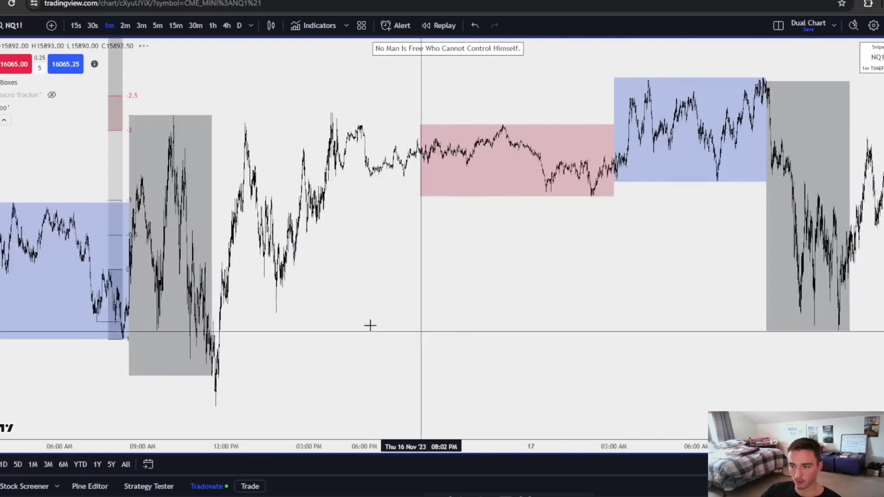
pyautogui.moveTo(69, 326); pyautogui.dragTo(737, 324)
pyautogui.scroll(7, 592, 323)
pyautogui.moveTo(389, 318); pyautogui.dragTo(866, 330)
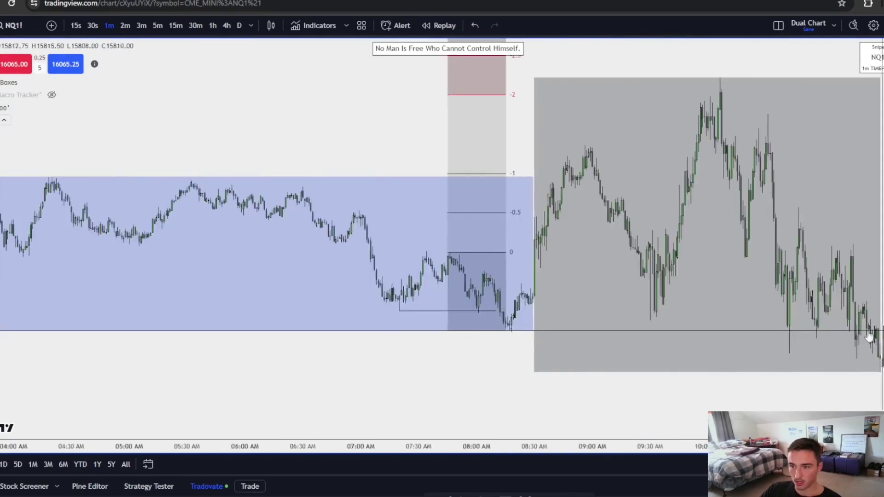
pyautogui.scroll(3, 829, 318)
pyautogui.moveTo(805, 313); pyautogui.dragTo(637, 292)
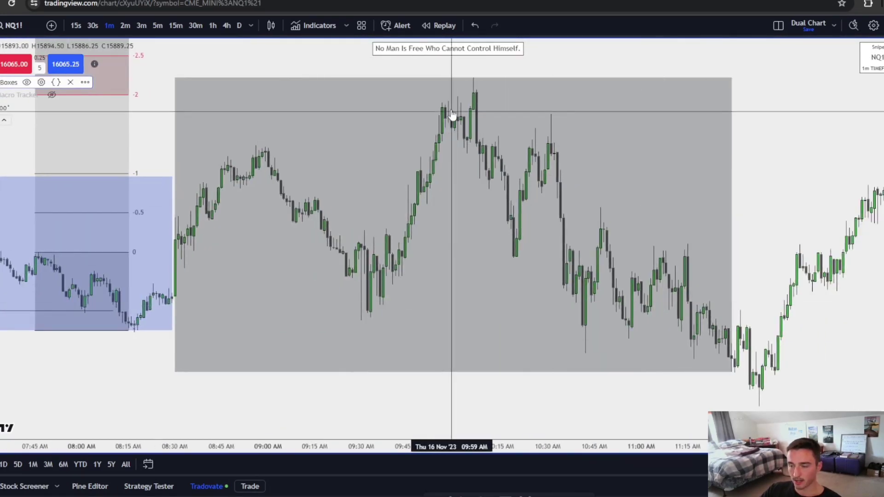
# Mark the 10:01 AM high on 16 Nov with a short line extending to the 10:07 AM candle.
pyautogui.click(447, 495)
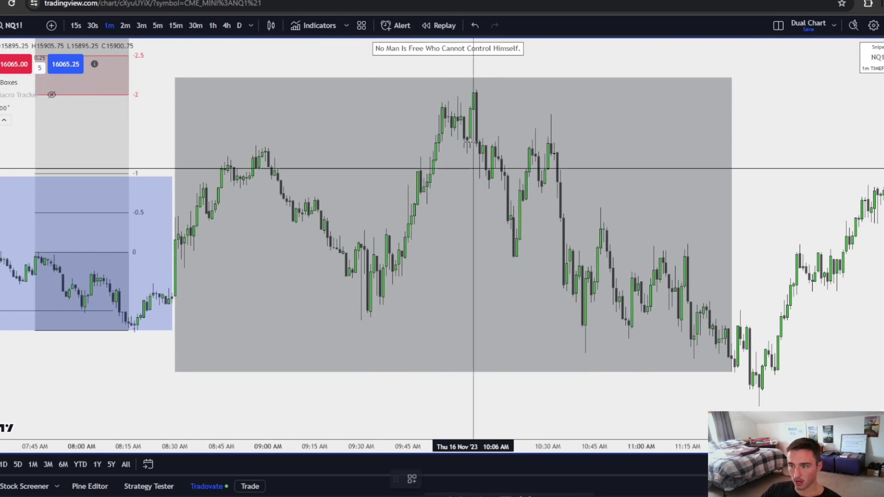
pyautogui.click(458, 96)
pyautogui.click(476, 97)
pyautogui.click(532, 154)
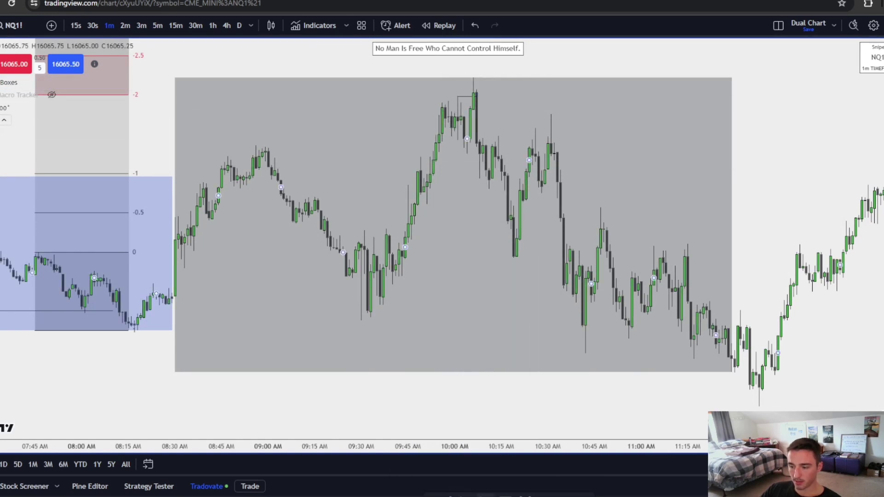
pyautogui.click(473, 143)
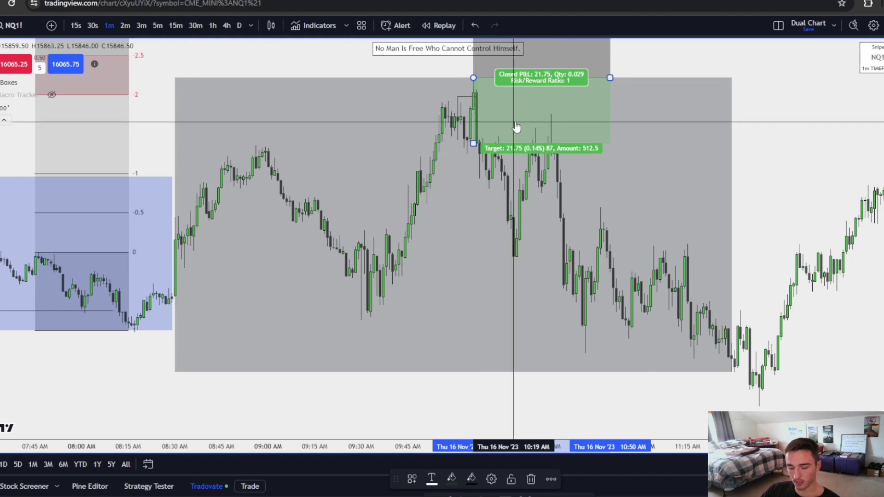
pyautogui.press('Delete')
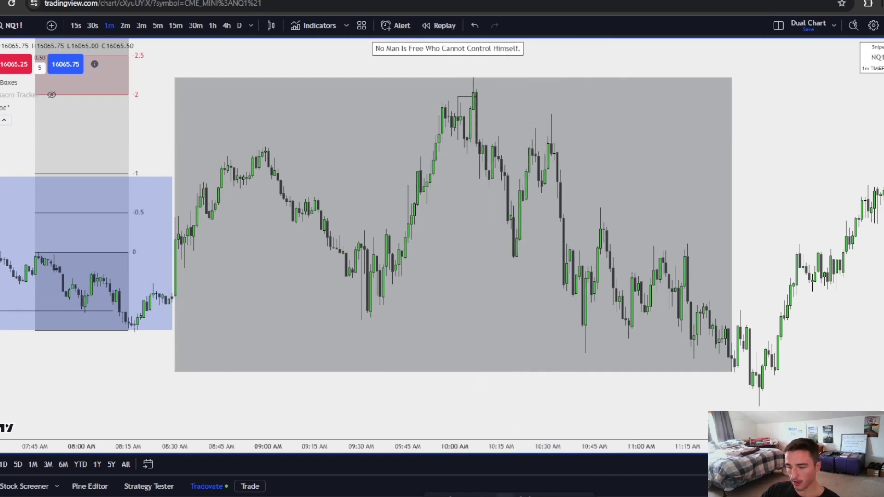
# Draw a projection with 1 at the 10:06 AM high and 0 at the 10:04 AM low, and compare its levels with the decline.
pyautogui.click(473, 77)
pyautogui.click(467, 155)
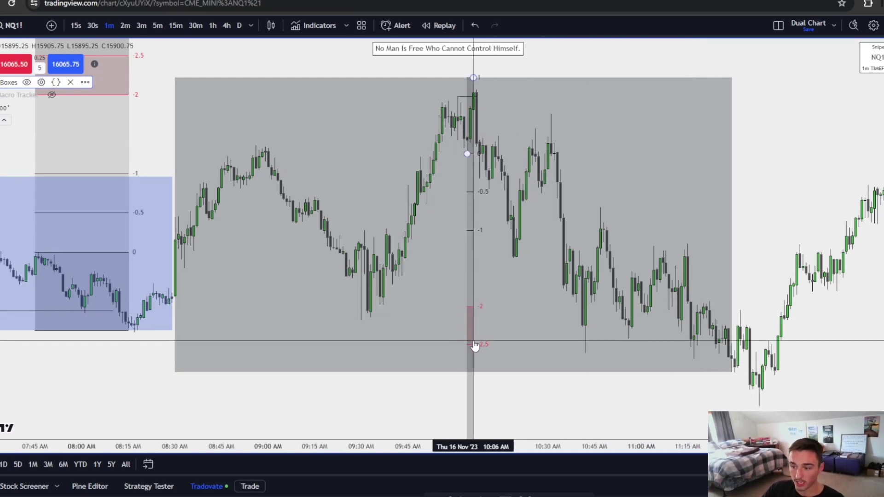
pyautogui.moveTo(580, 371); pyautogui.dragTo(547, 347)
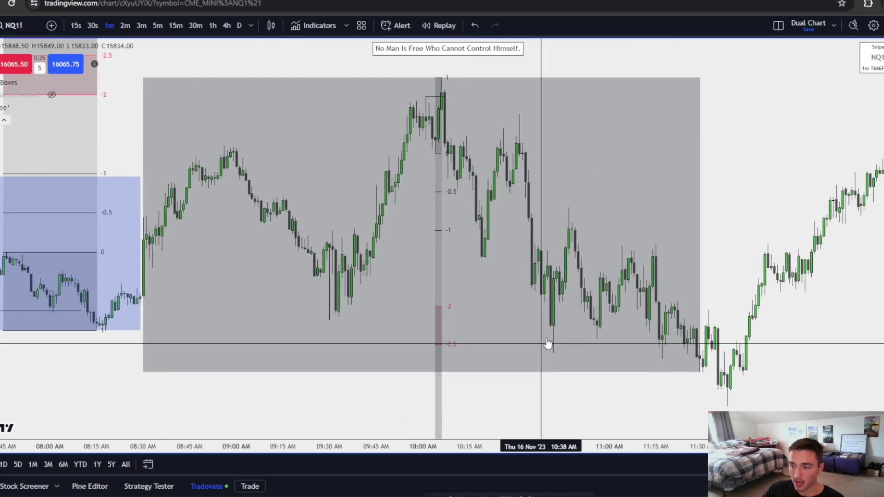
pyautogui.moveTo(700, 322); pyautogui.dragTo(667, 330)
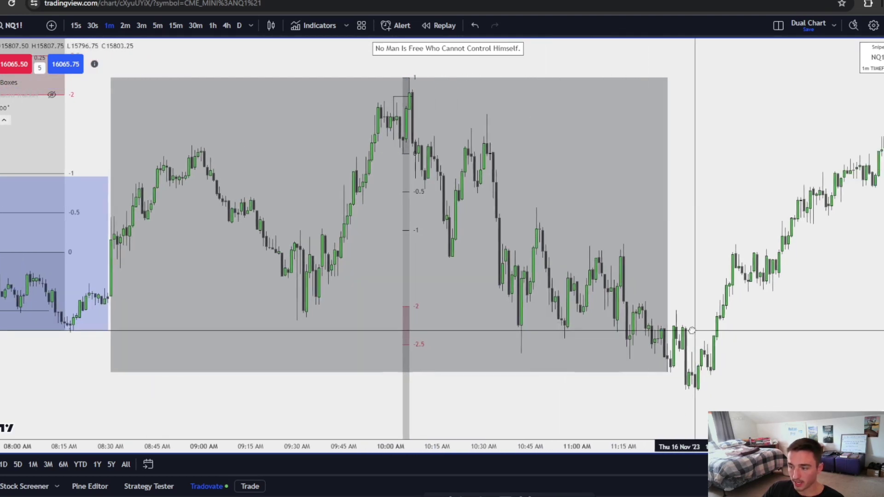
# Draw a projection with 1 at the 11:38 AM low and 0 at the 11:32 AM high.
pyautogui.moveTo(714, 386); pyautogui.dragTo(518, 374)
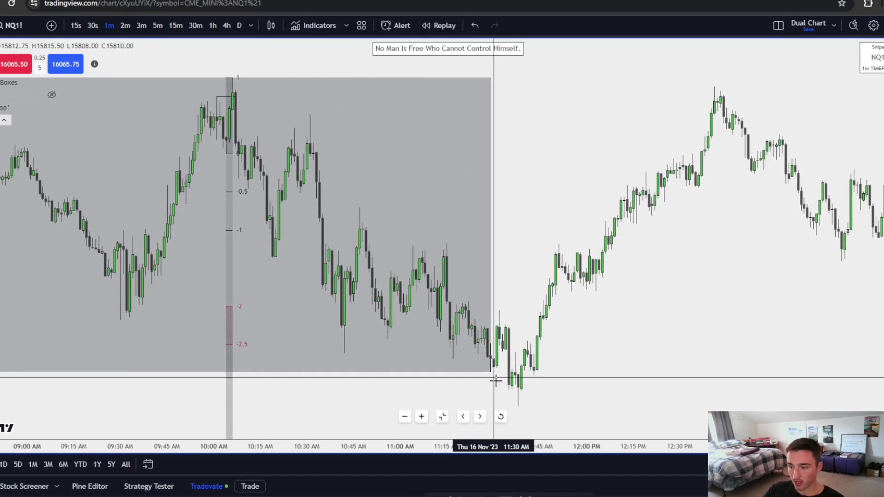
pyautogui.click(518, 408)
pyautogui.click(499, 310)
pyautogui.click(545, 327)
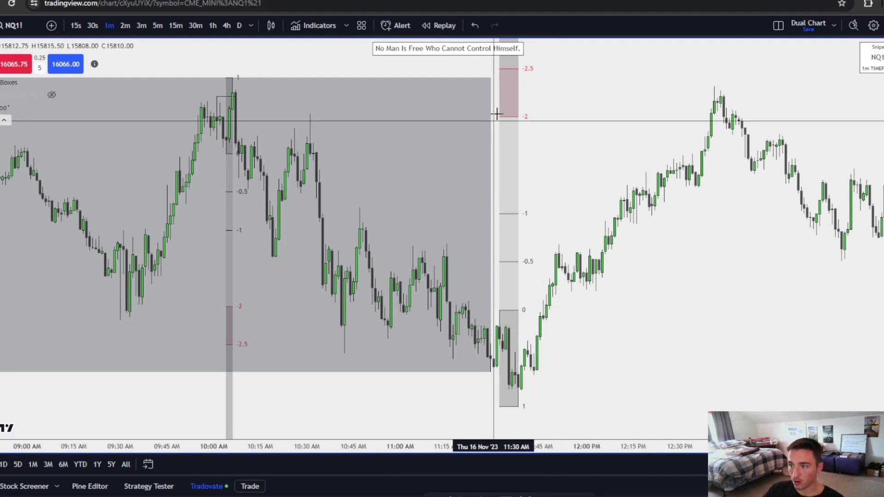
# Draw a retracement from the 11:38 AM low to the 12:41 PM high and apply the C.E. template.
pyautogui.moveTo(684, 138); pyautogui.dragTo(546, 115)
pyautogui.moveTo(742, 239); pyautogui.dragTo(564, 262)
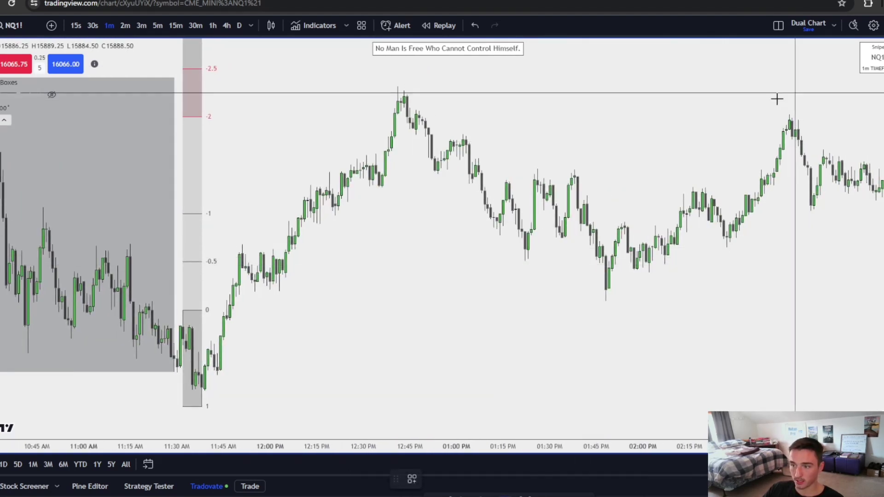
pyautogui.click(202, 408)
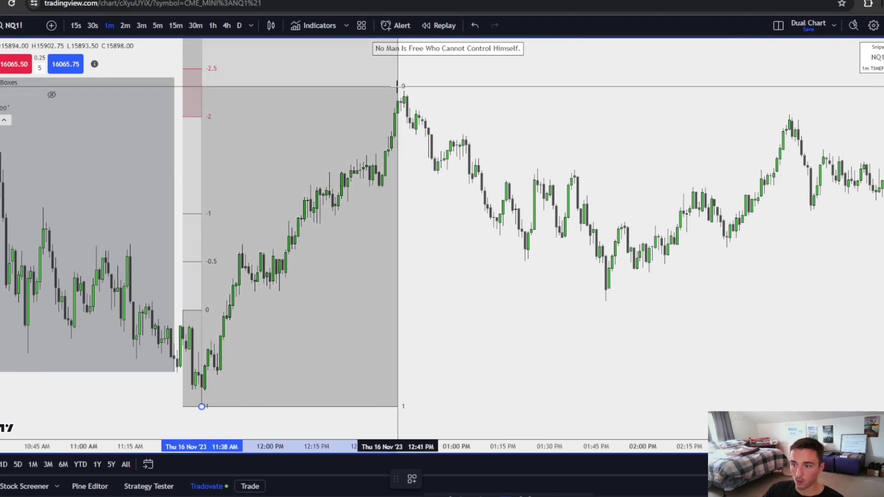
pyautogui.click(397, 86)
pyautogui.click(412, 479)
pyautogui.click(414, 465)
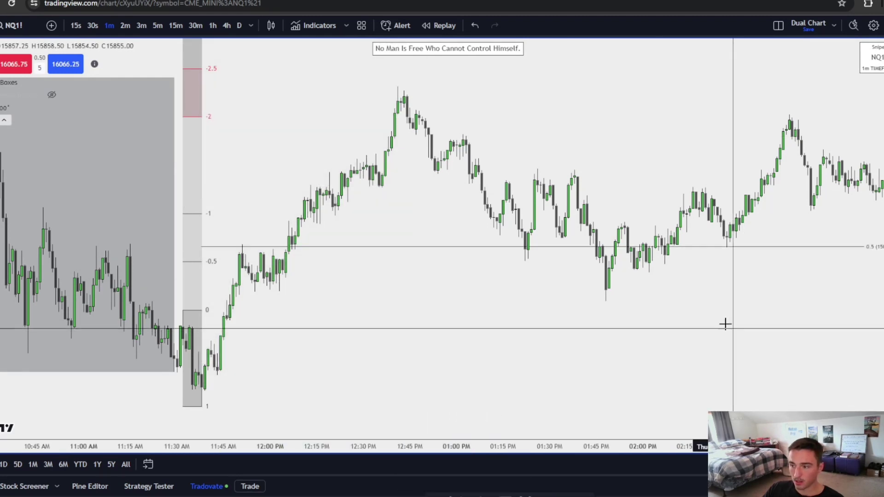
# Examine how the 16 Nov price action responds to the 0.5 retracement and the standard deviation projection levels.
pyautogui.scroll(-5, 778, 291)
pyautogui.moveTo(779, 291); pyautogui.dragTo(433, 306)
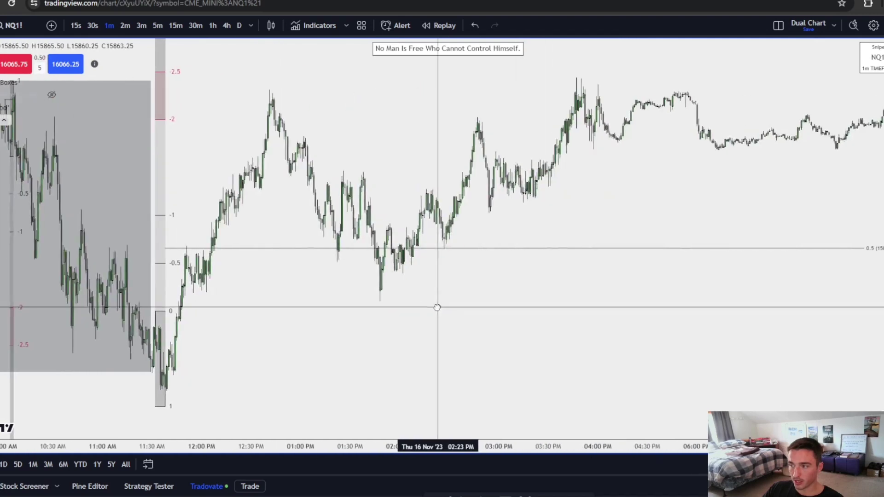
pyautogui.scroll(-4, 534, 281)
pyautogui.moveTo(616, 295); pyautogui.dragTo(314, 207)
pyautogui.moveTo(491, 142); pyautogui.dragTo(691, 145)
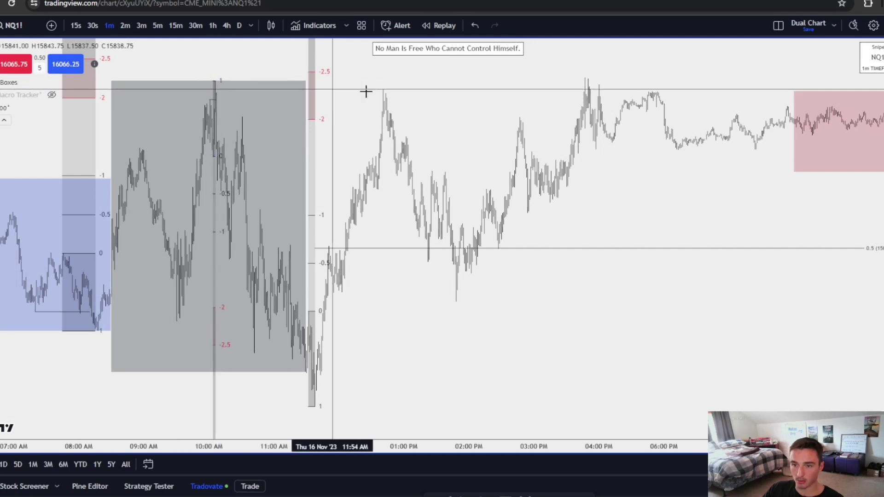
pyautogui.moveTo(528, 107); pyautogui.dragTo(784, 119)
pyautogui.moveTo(731, 129); pyautogui.dragTo(677, 140)
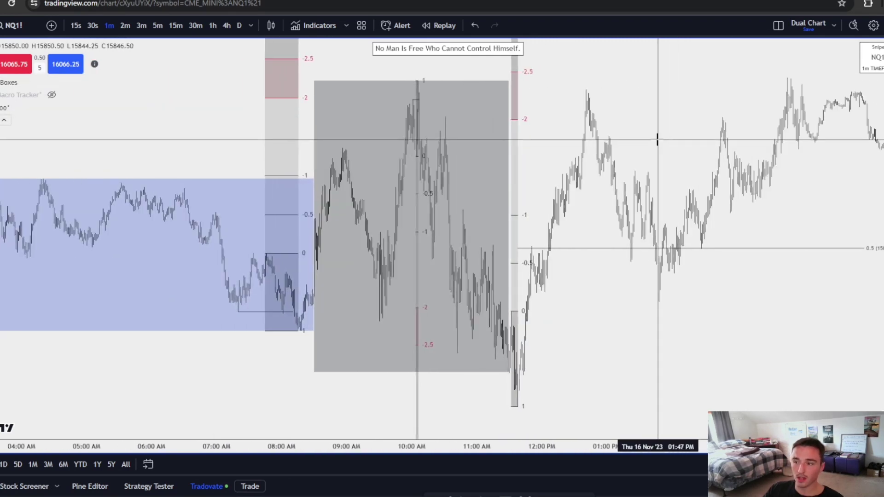
pyautogui.scroll(2, 658, 139)
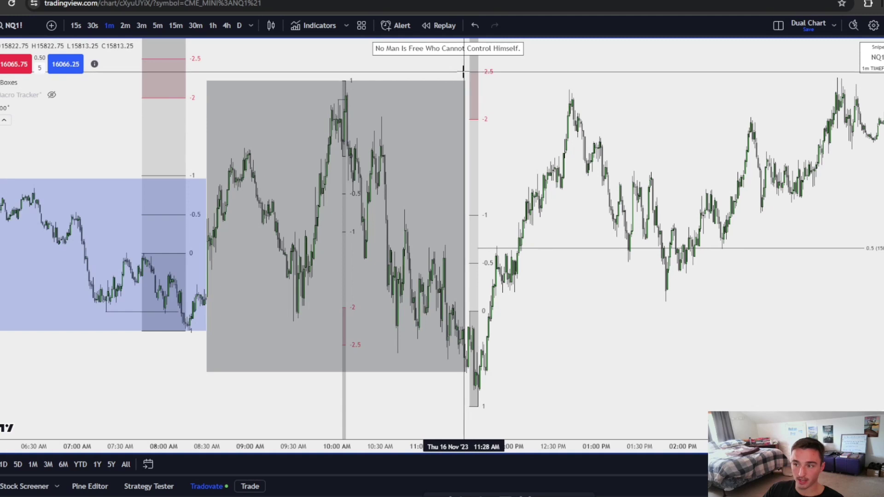
pyautogui.moveTo(562, 92); pyautogui.dragTo(466, 90)
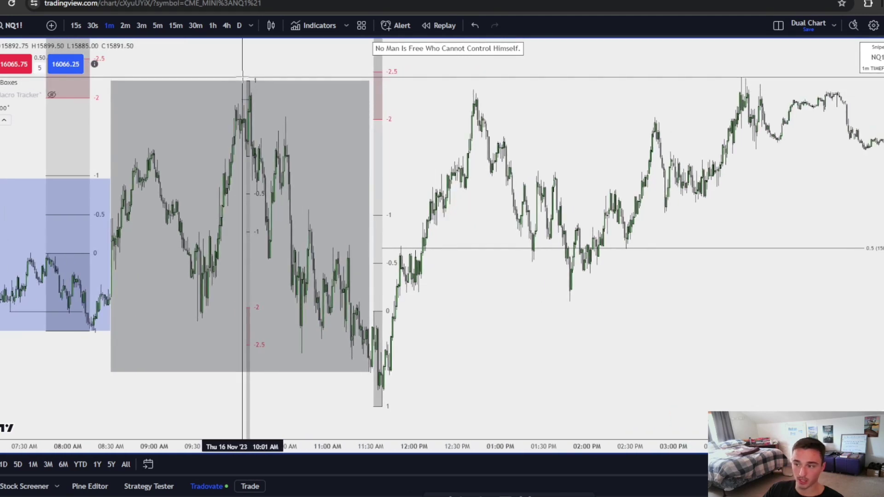
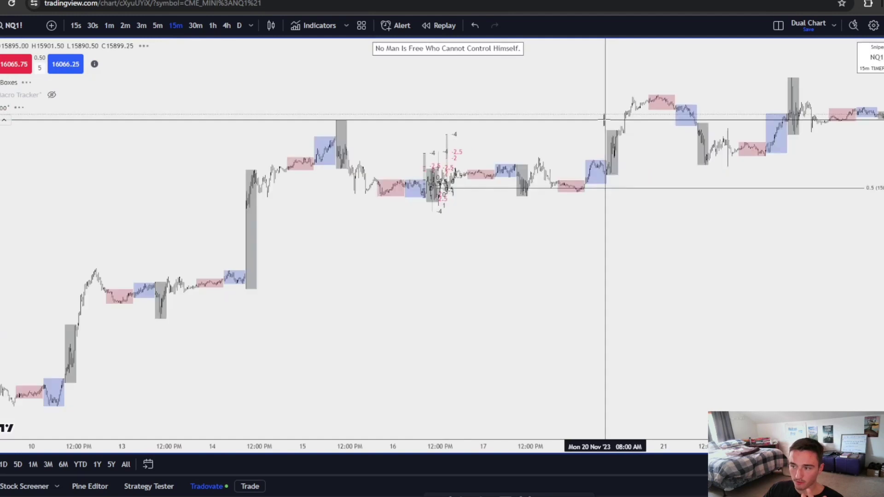
# Reset the chart view and remove all drawings from the 15-minute chart.
pyautogui.click(647, 128)
pyautogui.rightClick(514, 137)
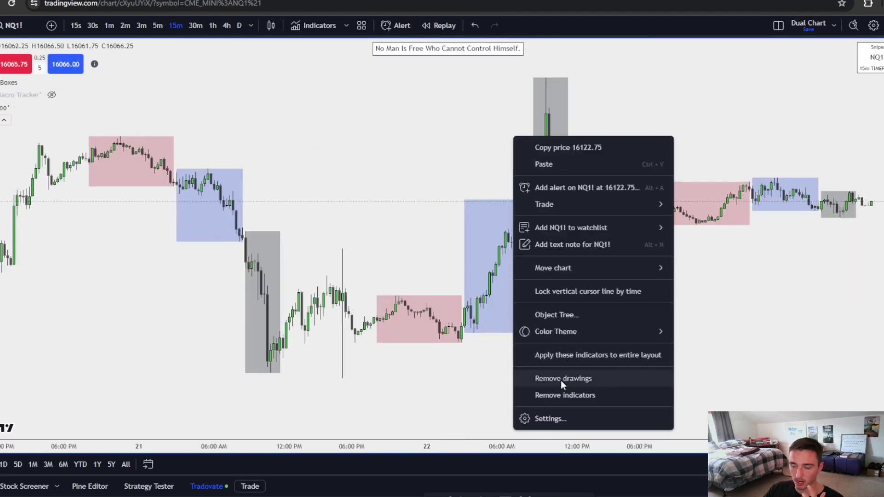
pyautogui.click(562, 380)
# Look back through the session boxes from 22 Nov to 10 Nov for another liquidity sweep example.
pyautogui.moveTo(564, 359); pyautogui.dragTo(785, 166)
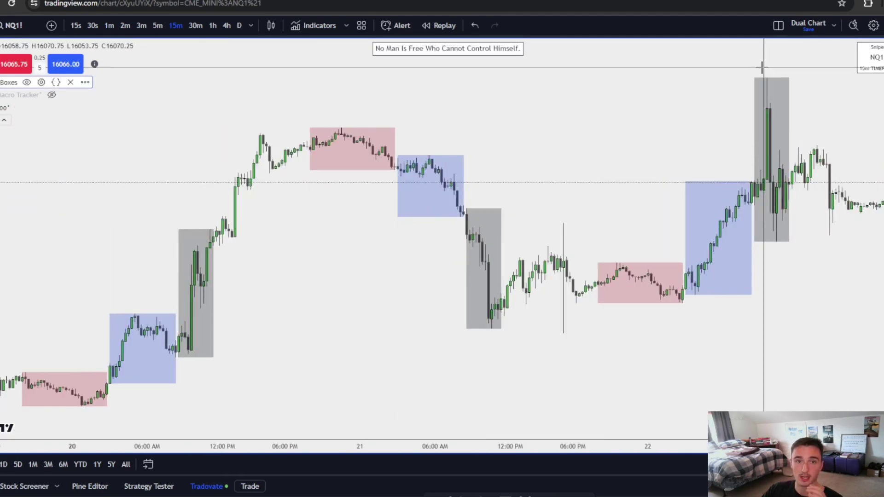
pyautogui.scroll(-2, 448, 183)
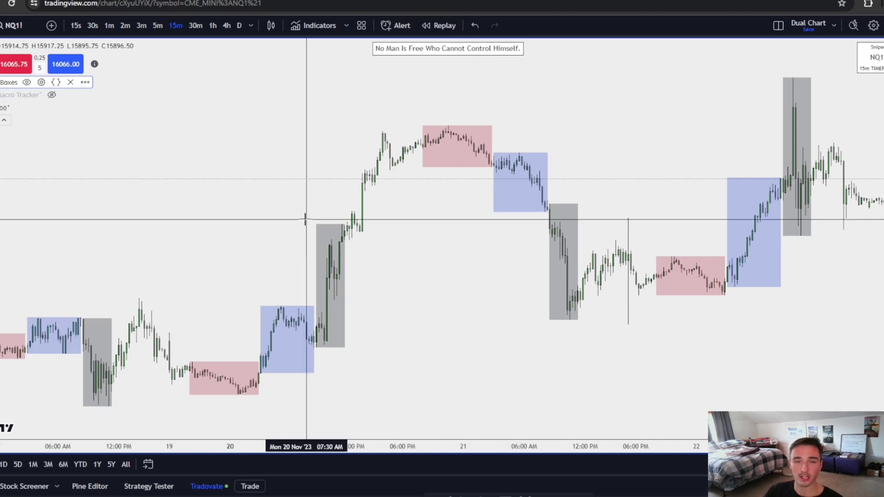
pyautogui.scroll(-2, 290, 218)
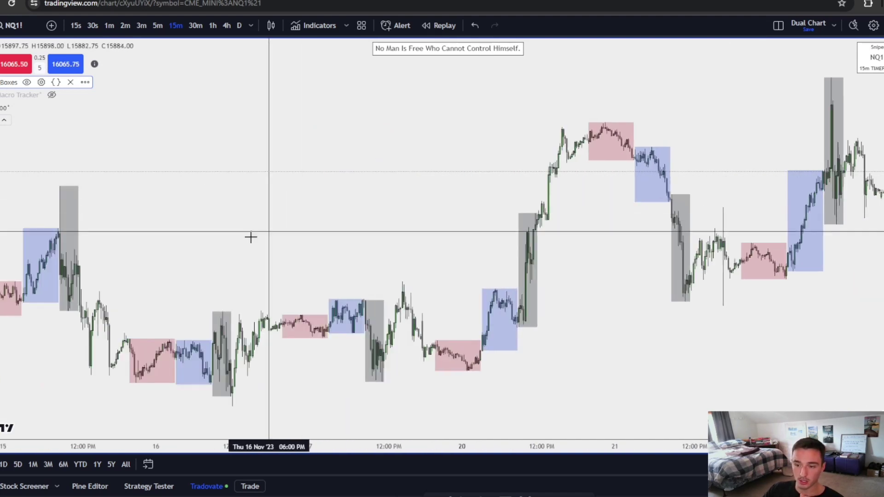
pyautogui.moveTo(208, 240); pyautogui.dragTo(606, 245)
pyautogui.scroll(2, 460, 261)
pyautogui.moveTo(331, 281); pyautogui.dragTo(773, 313)
pyautogui.moveTo(404, 322); pyautogui.dragTo(861, 325)
pyautogui.scroll(2, 552, 324)
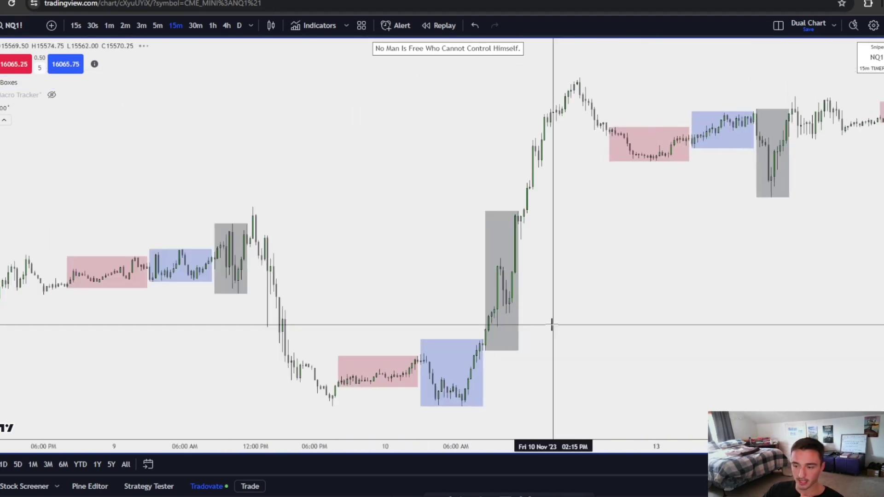
# Mark the 9 Nov 7:30 PM low with a line extending to 7:00 AM on 10 Nov.
pyautogui.moveTo(514, 351); pyautogui.dragTo(723, 363)
pyautogui.moveTo(880, 399); pyautogui.dragTo(880, 313)
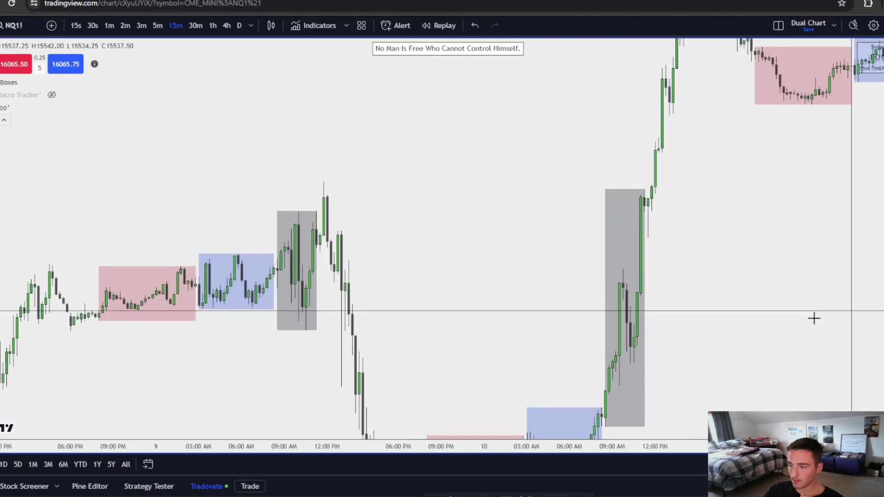
pyautogui.moveTo(751, 332); pyautogui.dragTo(761, 159)
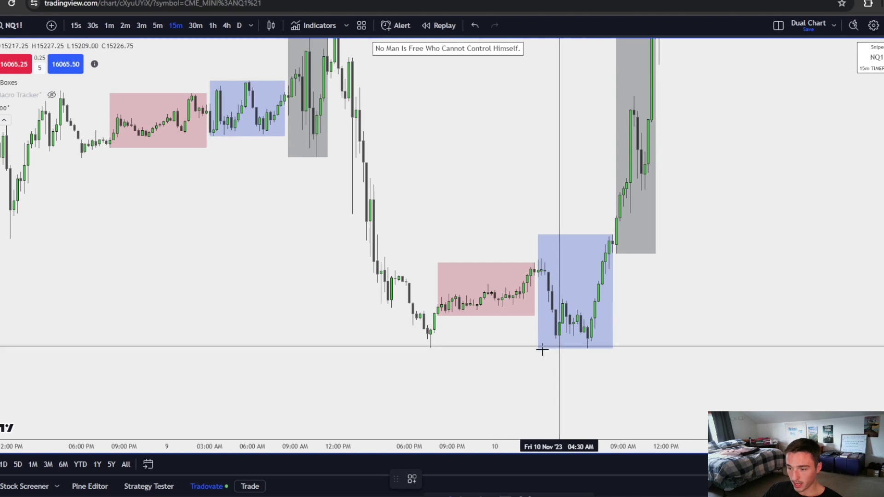
pyautogui.click(431, 348)
pyautogui.click(593, 347)
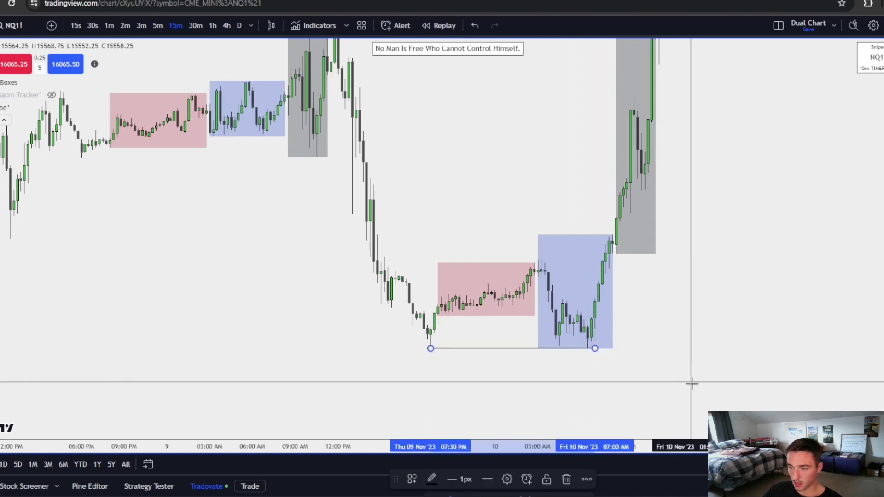
# Project standard deviation levels from the 10 Nov London session swing ending at the 6:30 AM low, and extend the -4 level with a line.
pyautogui.scroll(4, 805, 385)
pyautogui.moveTo(881, 385); pyautogui.dragTo(882, 156)
pyautogui.moveTo(684, 300); pyautogui.dragTo(748, 111)
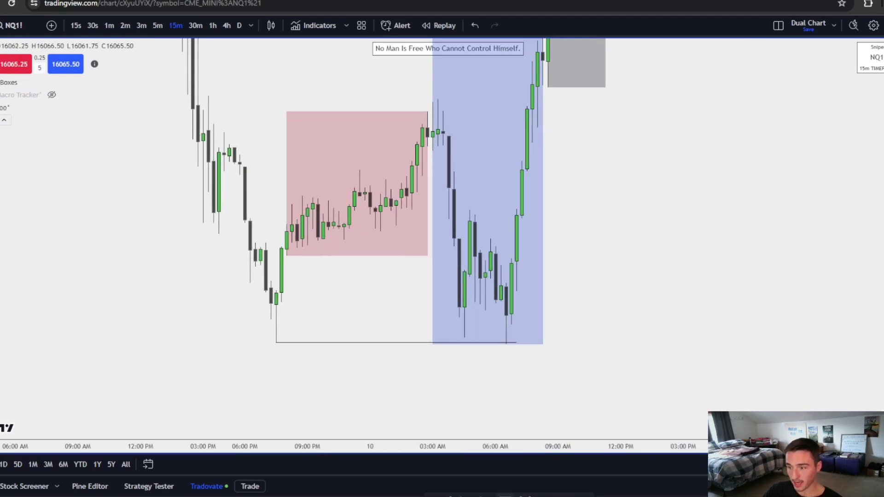
pyautogui.click(469, 210)
pyautogui.moveTo(678, 210); pyautogui.dragTo(603, 439)
pyautogui.moveTo(881, 231); pyautogui.dragTo(881, 339)
pyautogui.moveTo(620, 219); pyautogui.dragTo(629, 306)
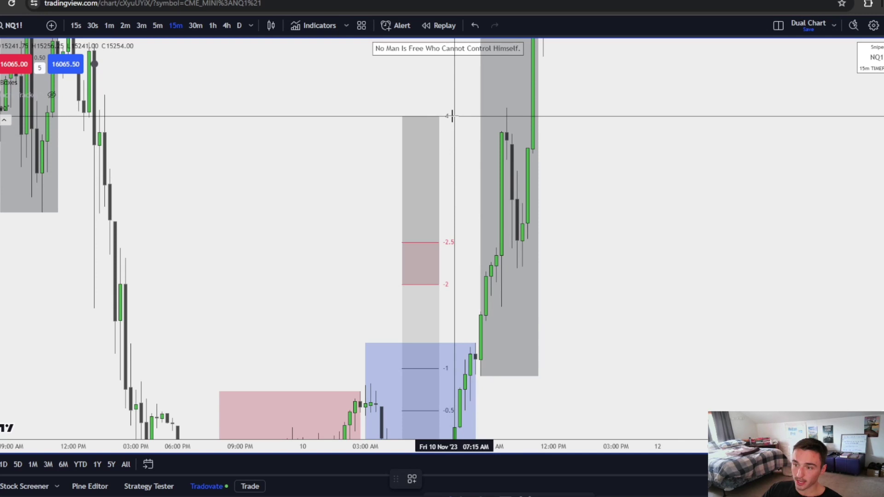
pyautogui.moveTo(671, 278); pyautogui.dragTo(729, 249)
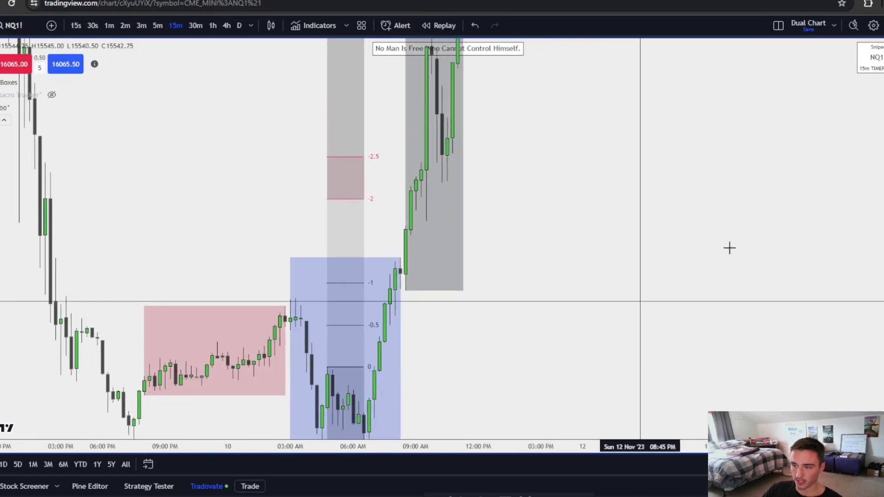
pyautogui.moveTo(879, 249); pyautogui.dragTo(879, 341)
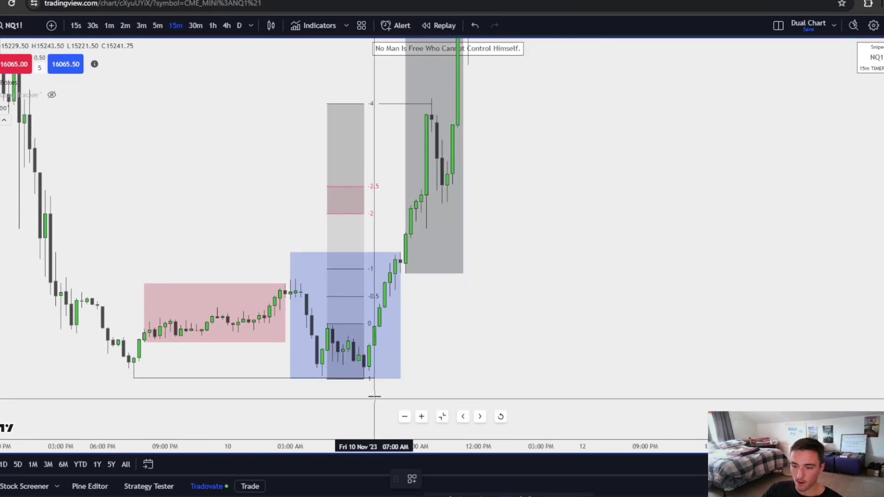
# Draw a C.E. retracement from the 10 Nov 6:30 AM low to the 9:45 AM high.
pyautogui.moveTo(364, 378); pyautogui.dragTo(431, 98)
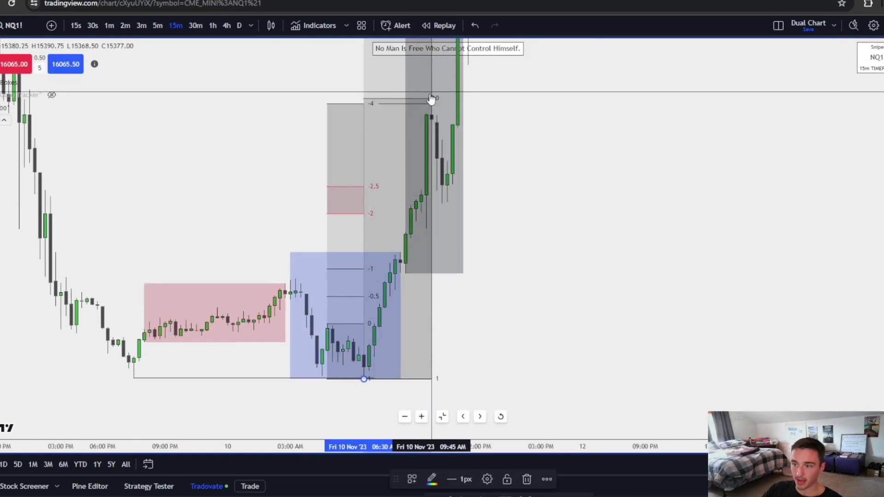
pyautogui.click(411, 481)
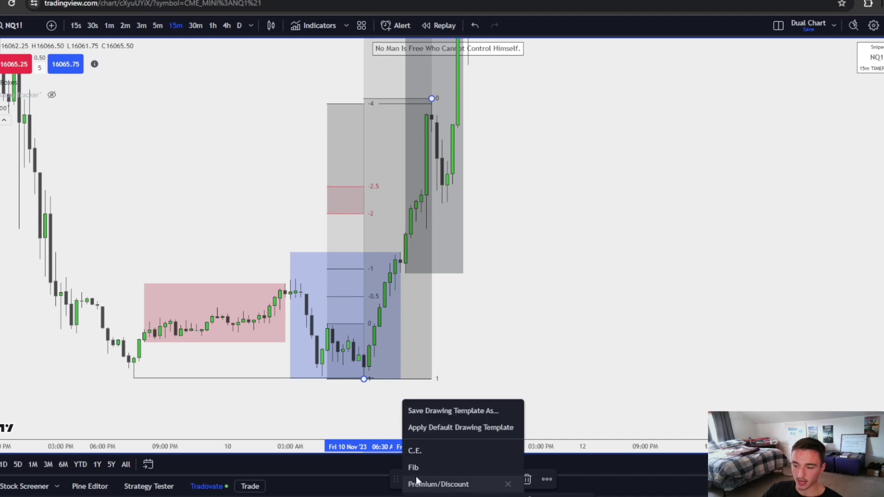
pyautogui.click(433, 450)
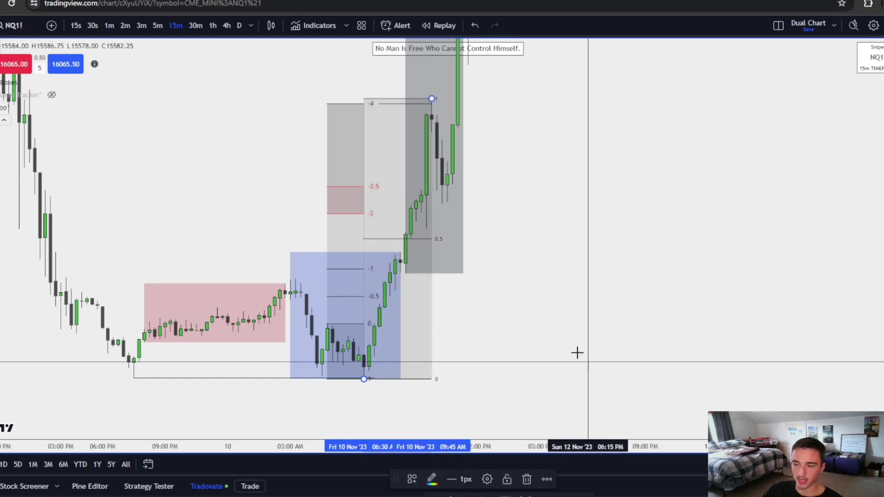
# Switch to the 1-minute timeframe, return to the 10 Nov price action and remove the C.E. retracement.
pyautogui.click(110, 25)
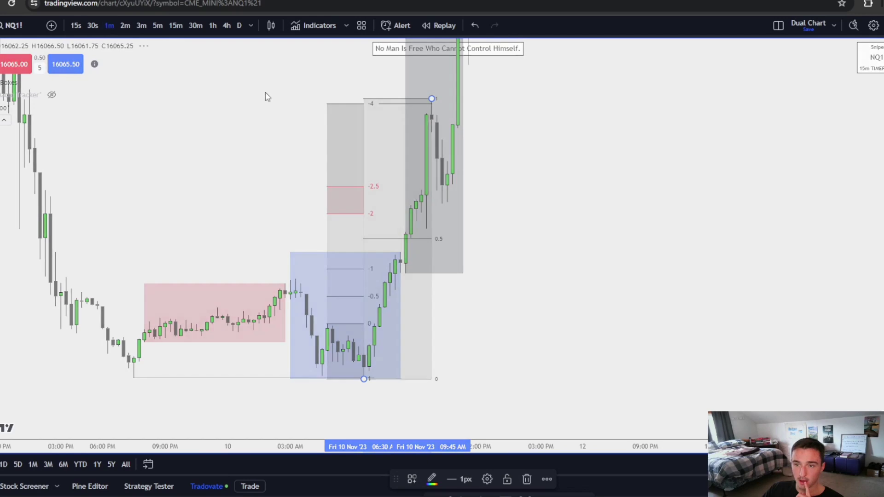
pyautogui.rightClick(529, 188)
pyautogui.click(534, 196)
pyautogui.scroll(-5, 540, 359)
pyautogui.moveTo(272, 341); pyautogui.dragTo(875, 299)
pyautogui.moveTo(322, 318); pyautogui.dragTo(825, 292)
pyautogui.moveTo(184, 313); pyautogui.dragTo(879, 276)
pyautogui.scroll(-4, 450, 342)
pyautogui.hscroll(-20, 450, 342)
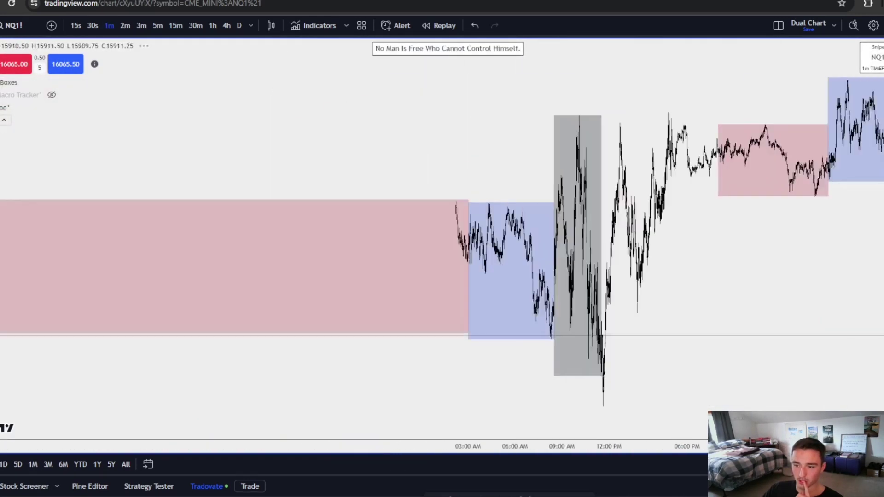
pyautogui.hscroll(-20, 133, 309)
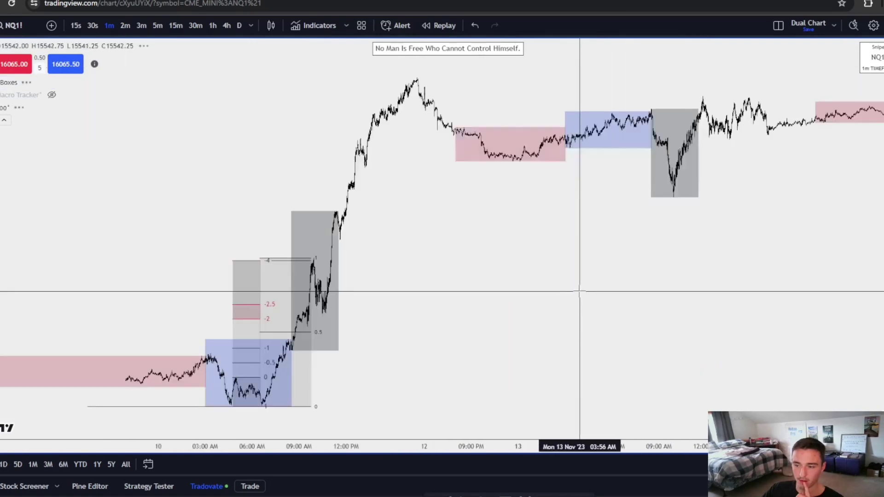
pyautogui.scroll(15, 742, 354)
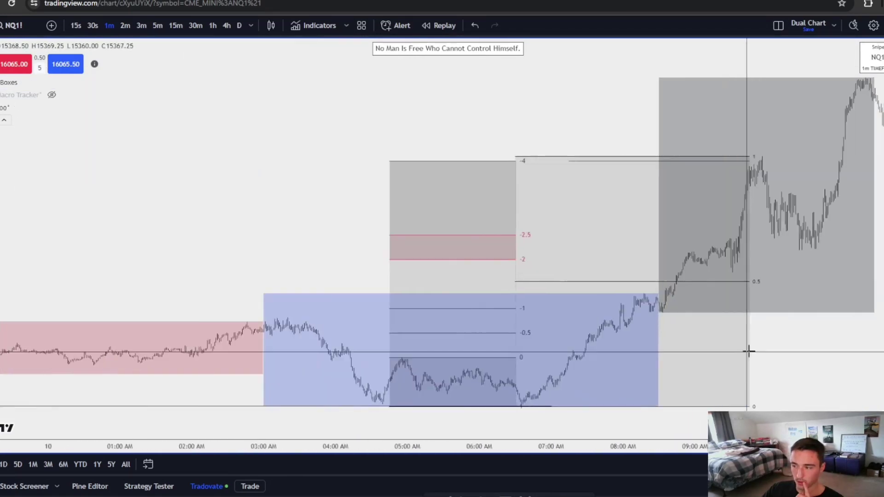
pyautogui.moveTo(838, 345); pyautogui.dragTo(721, 343)
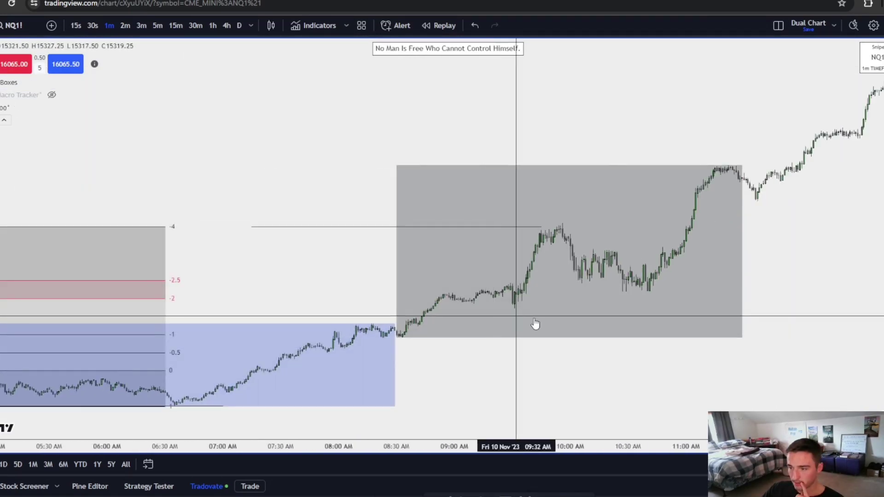
# Project standard deviation levels upward from the 10 Nov New York session swing low at about 10:40 AM.
pyautogui.moveTo(882, 369); pyautogui.dragTo(882, 152)
pyautogui.moveTo(803, 326); pyautogui.dragTo(821, 240)
pyautogui.scroll(5, 821, 241)
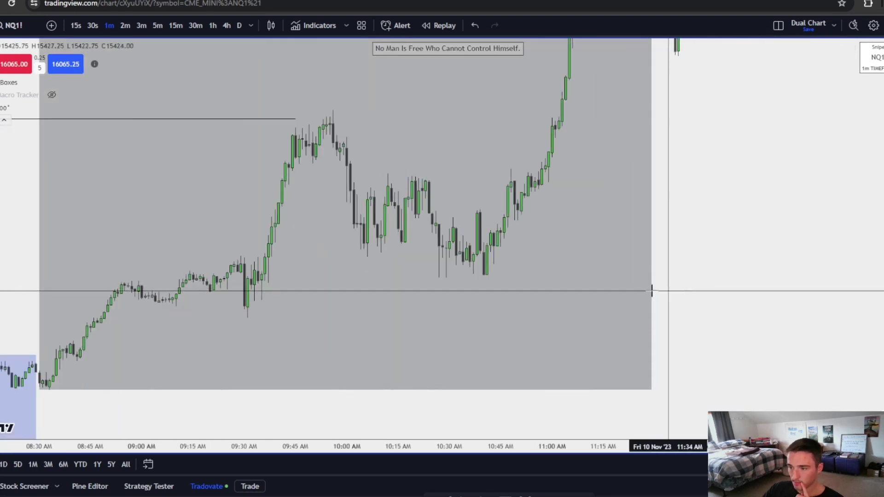
pyautogui.moveTo(627, 260); pyautogui.dragTo(582, 285)
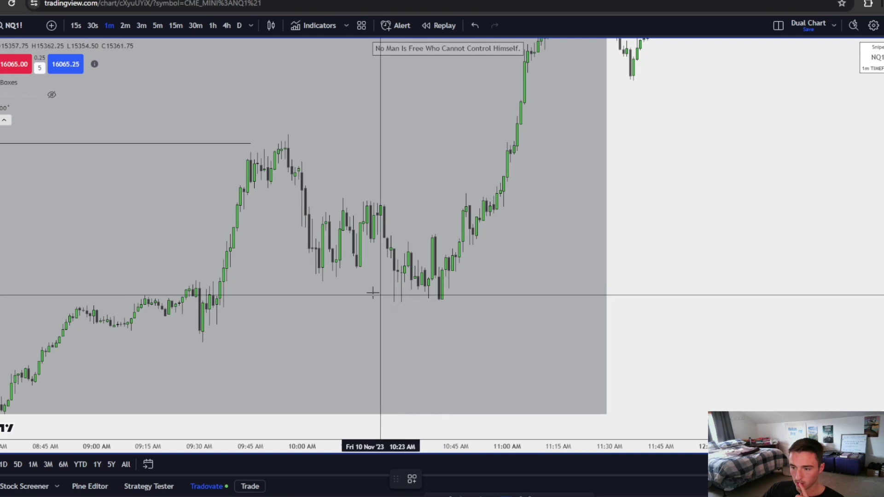
pyautogui.click(442, 301)
pyautogui.click(435, 216)
pyautogui.click(409, 479)
pyautogui.click(435, 488)
pyautogui.moveTo(711, 276); pyautogui.dragTo(609, 355)
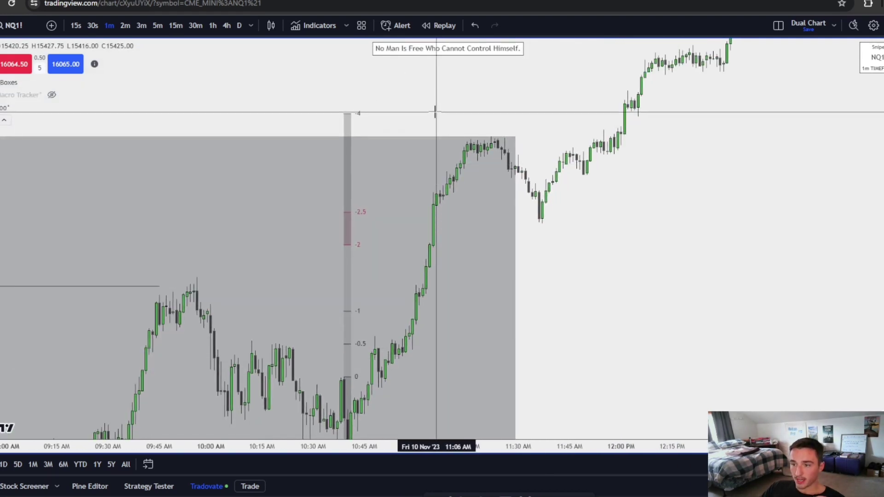
# Reset the chart view to the latest price action and return to the 15-minute timeframe.
pyautogui.moveTo(649, 290); pyautogui.dragTo(409, 493)
pyautogui.moveTo(566, 231); pyautogui.dragTo(220, 188)
pyautogui.rightClick(219, 187)
pyautogui.click(268, 205)
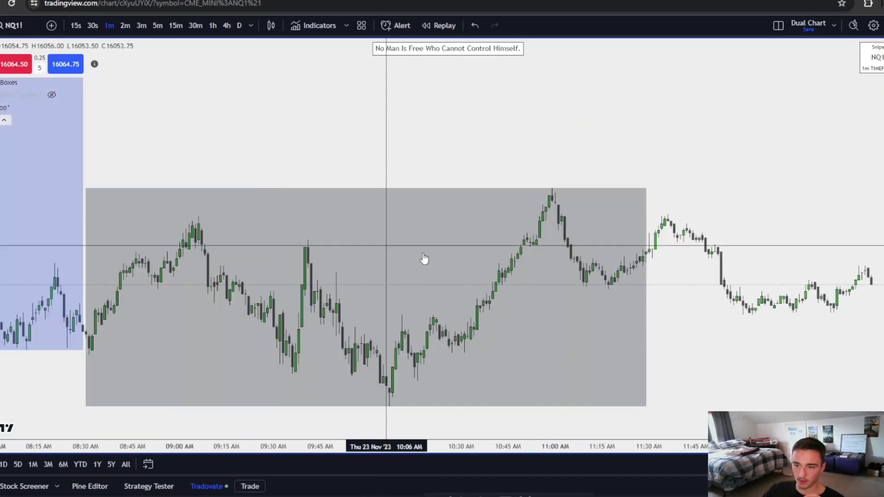
pyautogui.click(175, 25)
pyautogui.rightClick(481, 101)
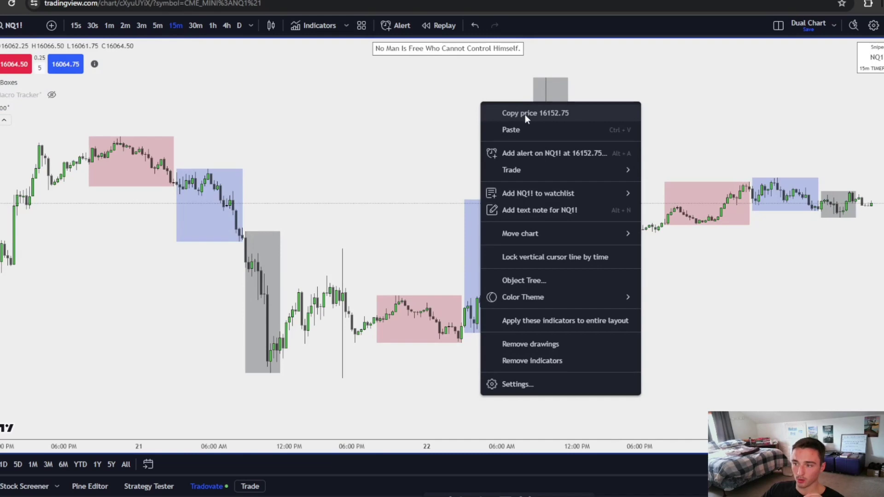
# Look back through the session boxes to 23 Oct for another liquidity sweep example.
pyautogui.scroll(-6, 319, 258)
pyautogui.moveTo(253, 270); pyautogui.dragTo(755, 290)
pyautogui.moveTo(303, 295); pyautogui.dragTo(861, 285)
pyautogui.scroll(-2, 500, 357)
pyautogui.moveTo(228, 346); pyautogui.dragTo(681, 347)
pyautogui.scroll(4, 645, 358)
pyautogui.moveTo(517, 369); pyautogui.dragTo(805, 375)
pyautogui.scroll(8, 783, 376)
pyautogui.scroll(2, 774, 377)
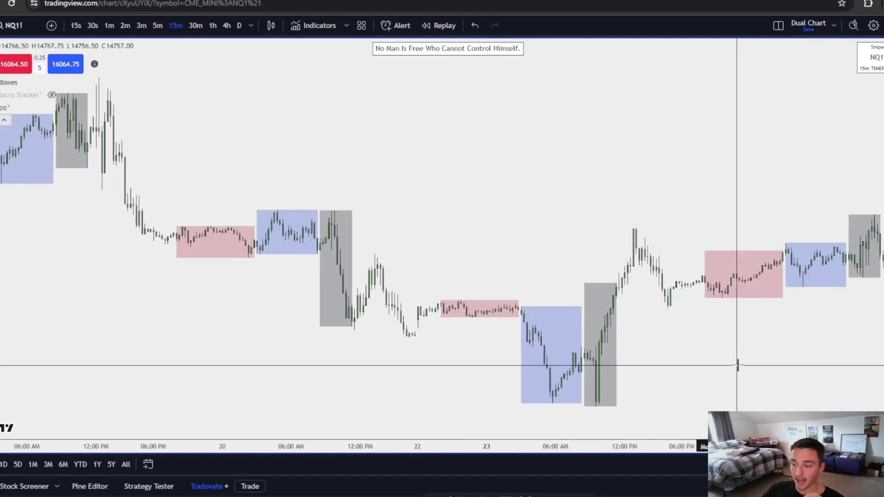
# Project standard deviation levels from the 23 Oct 9:30 AM low to the preceding swing high, aligning the 0 anchor at about 9:00 AM.
pyautogui.scroll(2, 831, 361)
pyautogui.hotkey('alt', 'f')
pyautogui.click(493, 406)
pyautogui.click(470, 296)
pyautogui.moveTo(683, 322); pyautogui.dragTo(551, 334)
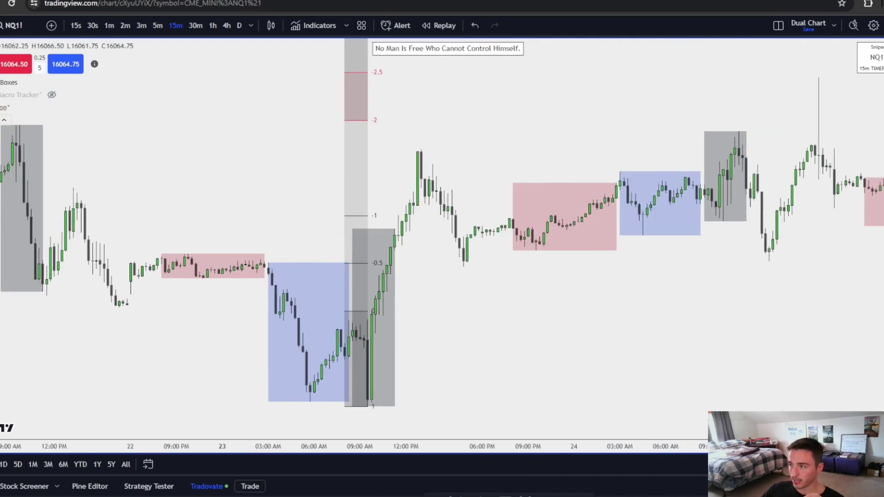
pyautogui.moveTo(345, 311)
pyautogui.mouseDown()
pyautogui.moveTo(371, 336)
pyautogui.moveTo(361, 318)
pyautogui.mouseUp()
pyautogui.moveTo(532, 361); pyautogui.dragTo(568, 361)
pyautogui.scroll(4, 552, 350)
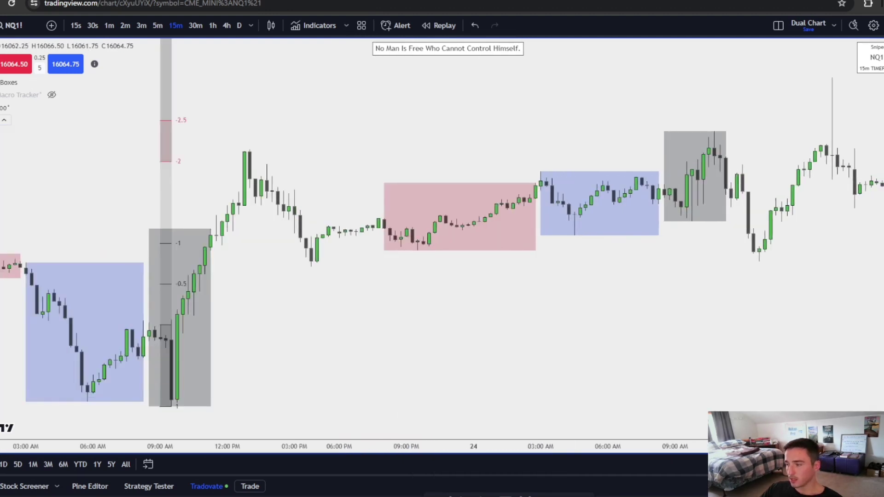
# Mark the 23 Oct London session low at about 6:00 AM with a line extending to the New York session sweep.
pyautogui.moveTo(881, 322); pyautogui.dragTo(881, 207)
pyautogui.scroll(6, 706, 383)
pyautogui.moveTo(79, 419); pyautogui.dragTo(658, 336)
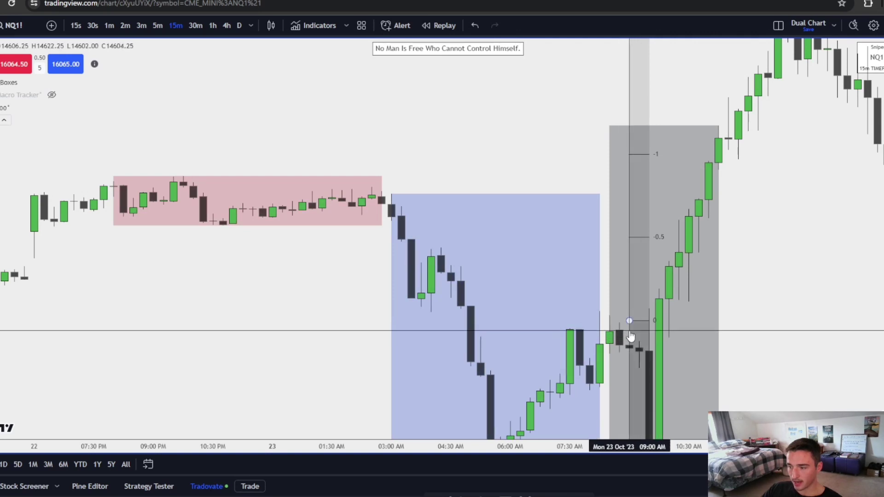
pyautogui.moveTo(637, 355); pyautogui.dragTo(539, 419)
pyautogui.click(392, 403)
pyautogui.click(561, 405)
# Draw a C.E. retracement from the 23 Oct 9:30 AM low to the high at about 1:00 PM.
pyautogui.moveTo(751, 250); pyautogui.dragTo(581, 496)
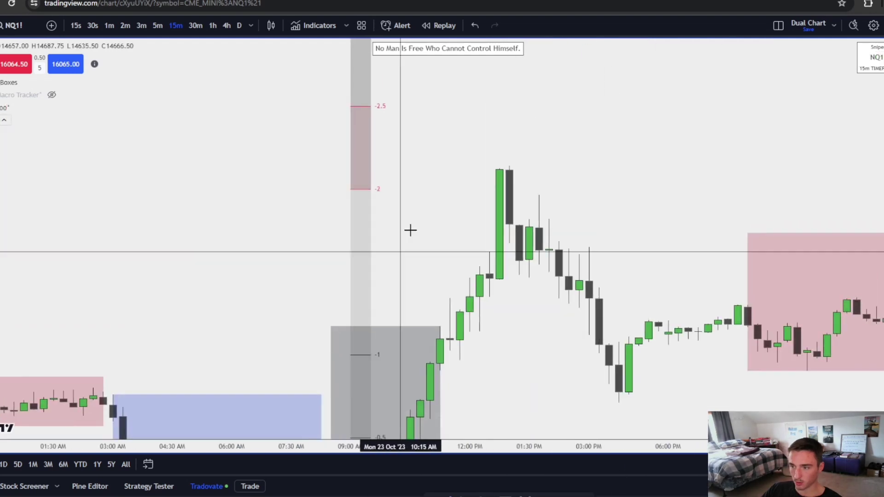
pyautogui.scroll(-5, 759, 200)
pyautogui.moveTo(883, 199); pyautogui.dragTo(634, 317)
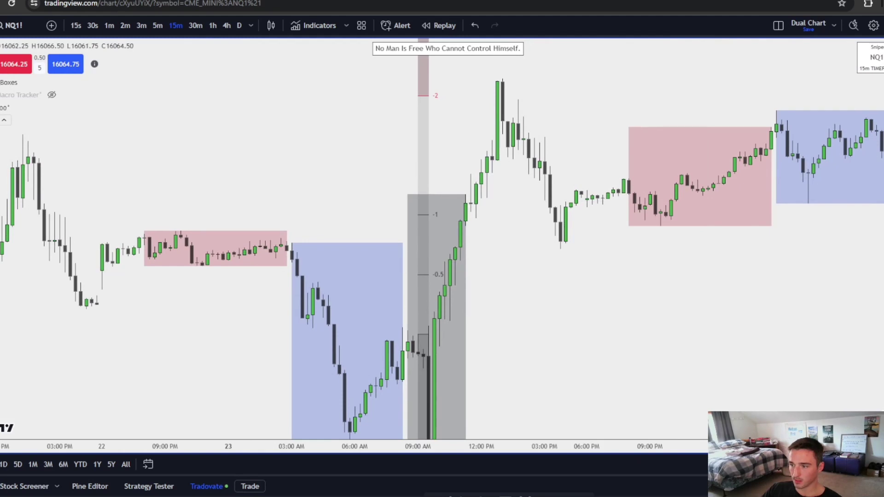
pyautogui.moveTo(883, 286); pyautogui.dragTo(883, 350)
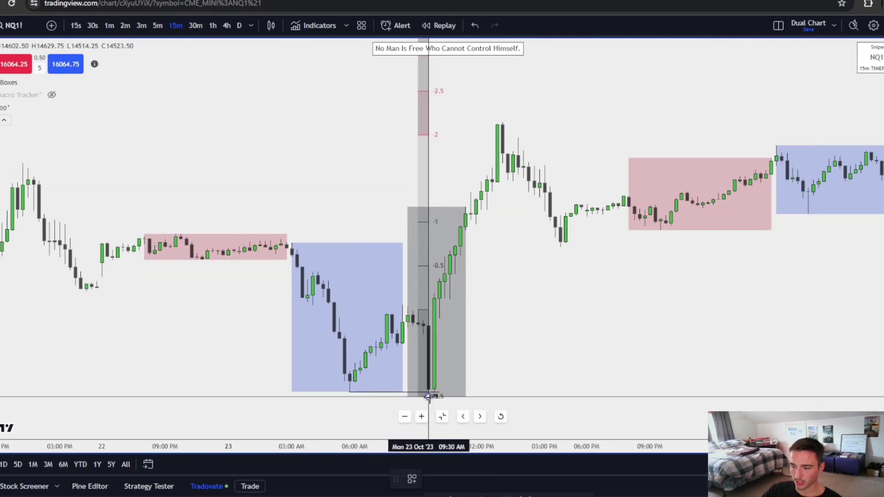
pyautogui.click(428, 396)
pyautogui.click(503, 122)
pyautogui.click(408, 472)
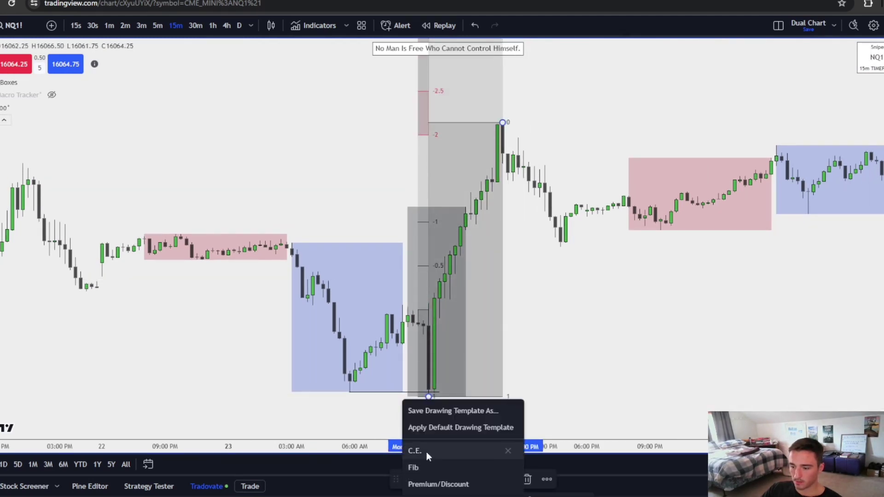
pyautogui.click(426, 452)
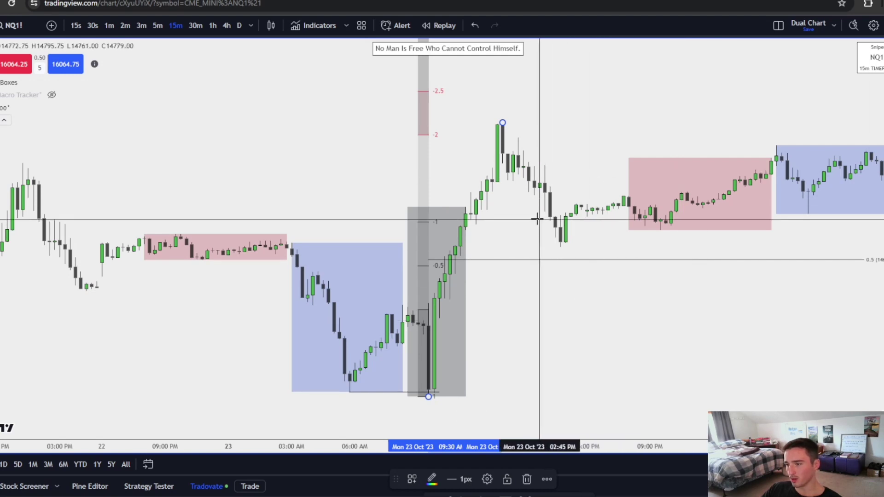
pyautogui.click(481, 133)
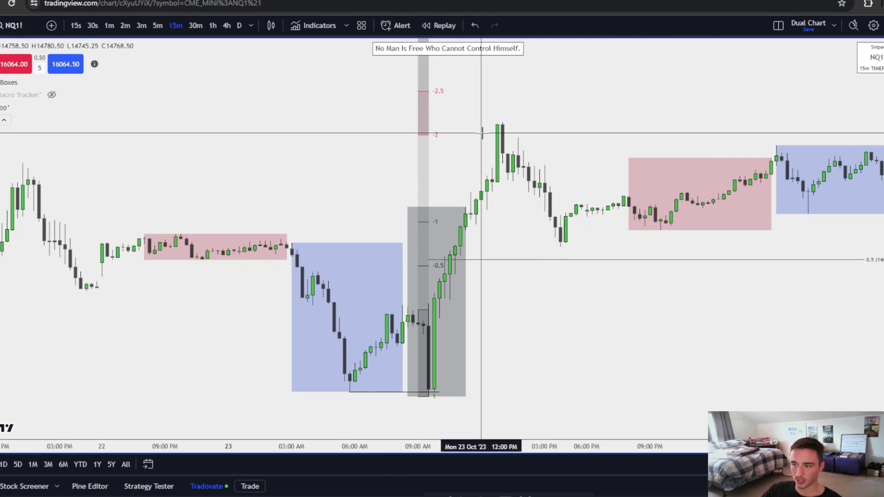
pyautogui.moveTo(483, 137); pyautogui.dragTo(515, 249)
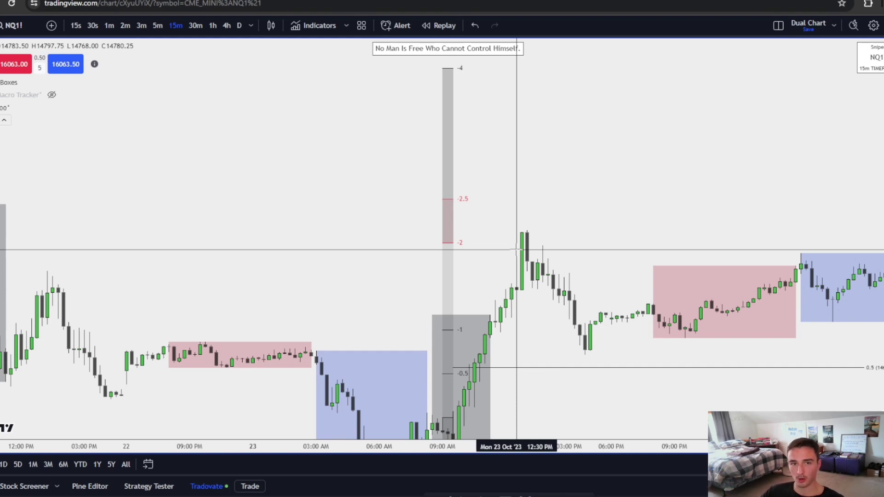
# Project standard deviation levels downward between the 20 Oct 9:30 AM high and the 8:15 AM low, aligning both anchors at 9:30 AM.
pyautogui.moveTo(612, 232); pyautogui.dragTo(762, 226)
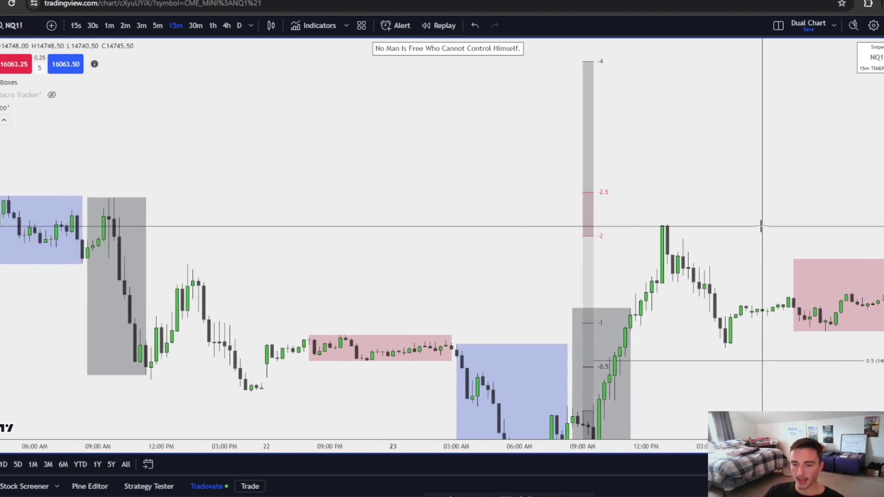
pyautogui.moveTo(261, 241); pyautogui.dragTo(523, 233)
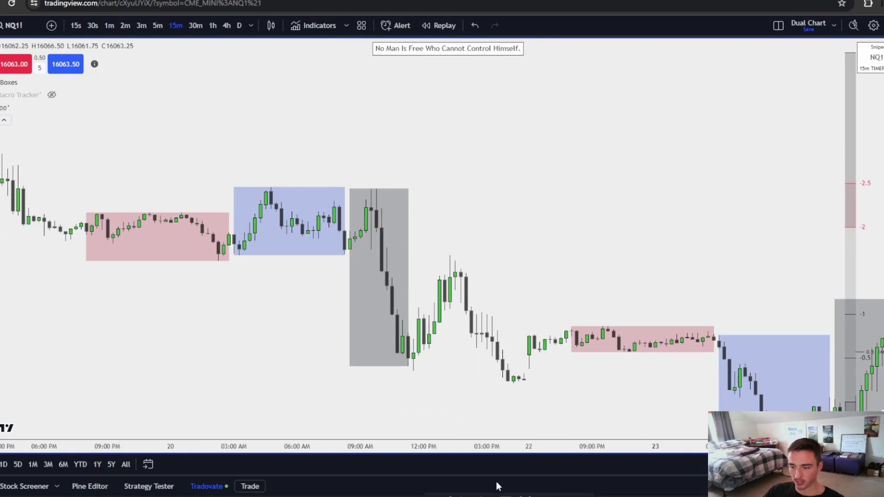
pyautogui.moveTo(371, 189); pyautogui.dragTo(344, 254)
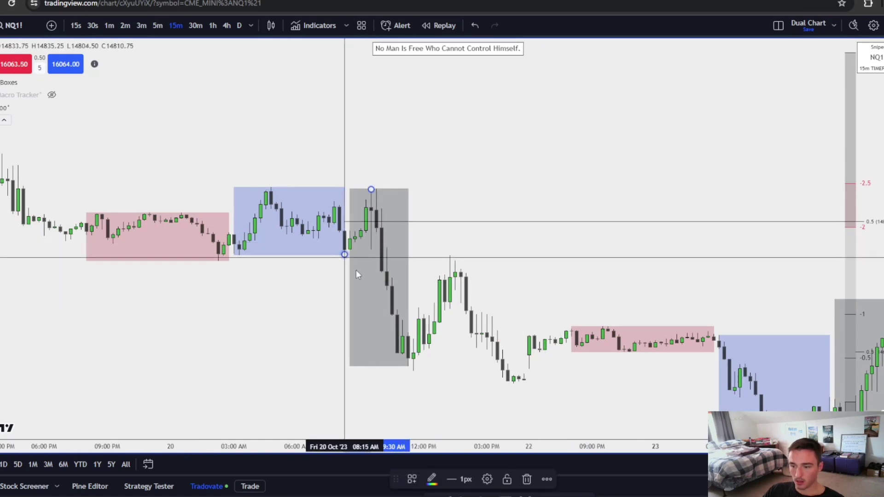
pyautogui.click(406, 488)
pyautogui.click(417, 479)
pyautogui.click(433, 460)
pyautogui.click(434, 394)
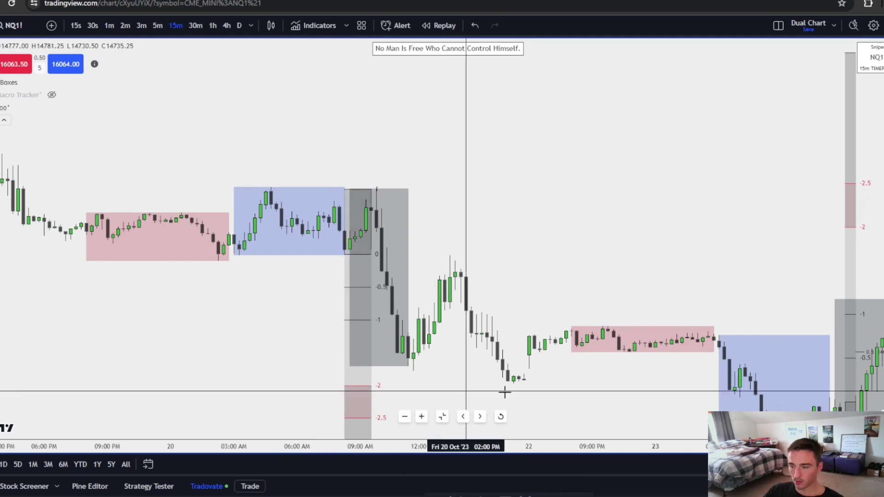
pyautogui.moveTo(582, 386); pyautogui.dragTo(577, 375)
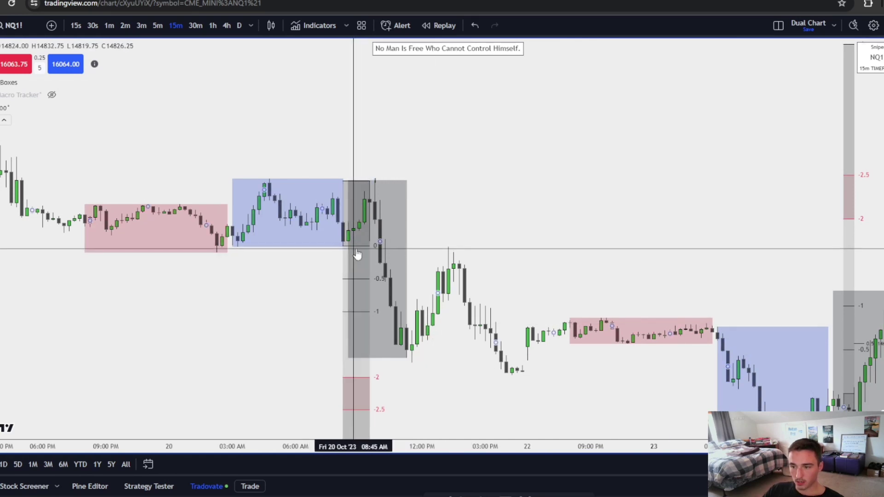
pyautogui.moveTo(342, 250); pyautogui.dragTo(369, 241)
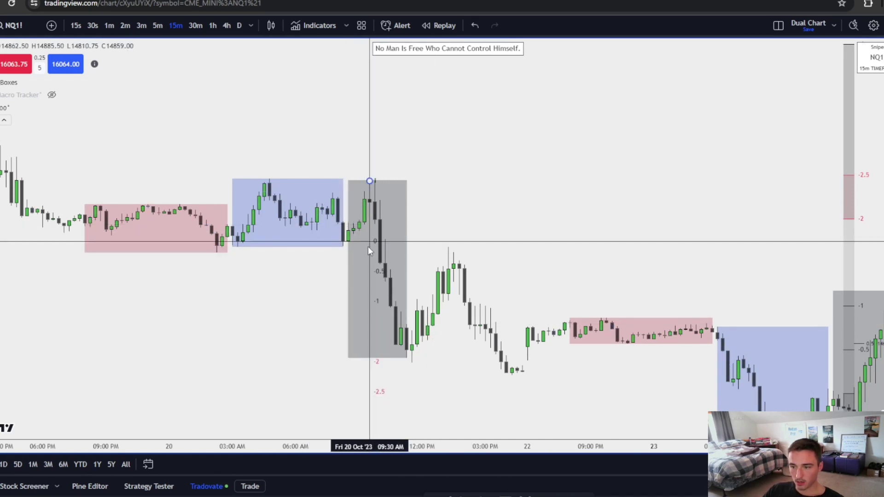
# Switch to the 5-minute timeframe and return to the 20 Oct New York session.
pyautogui.click(156, 25)
pyautogui.rightClick(470, 207)
pyautogui.click(500, 208)
pyautogui.scroll(-5, 377, 308)
pyautogui.moveTo(377, 308); pyautogui.dragTo(801, 292)
pyautogui.moveTo(248, 297); pyautogui.dragTo(800, 295)
pyautogui.moveTo(633, 300); pyautogui.dragTo(395, 314)
pyautogui.moveTo(384, 249); pyautogui.dragTo(818, 292)
pyautogui.scroll(8, 627, 302)
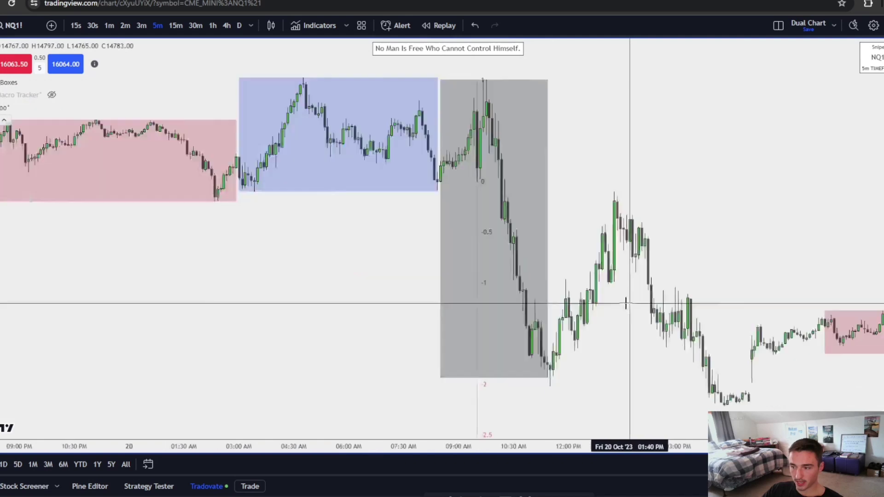
# Widen the 20 Oct standard deviation projection to about 9:45 AM and draw a line along its -2 level from about 10:40 to 11:50 AM.
pyautogui.scroll(2, 472, 199)
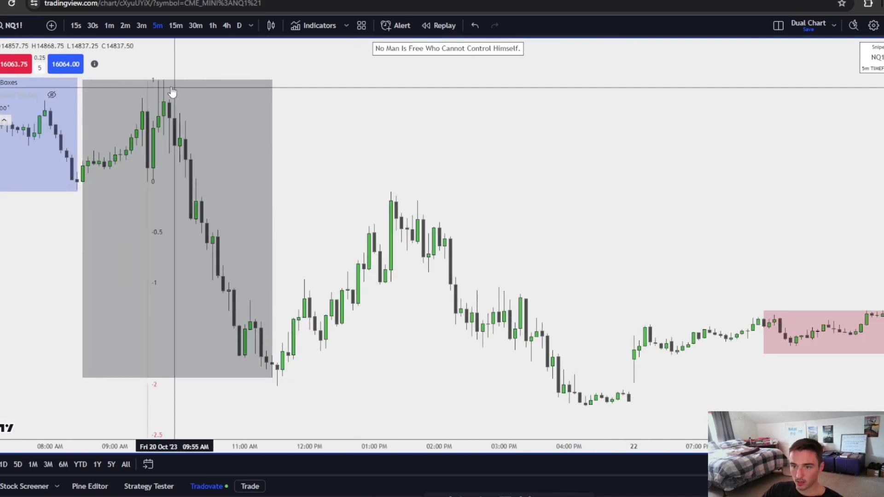
pyautogui.moveTo(147, 80); pyautogui.dragTo(166, 79)
pyautogui.click(314, 374)
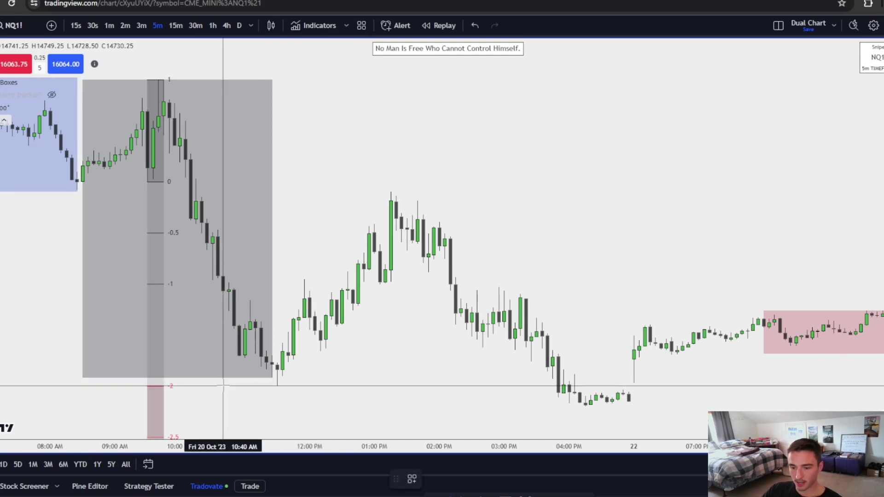
pyautogui.moveTo(223, 387); pyautogui.dragTo(298, 386)
pyautogui.click(336, 394)
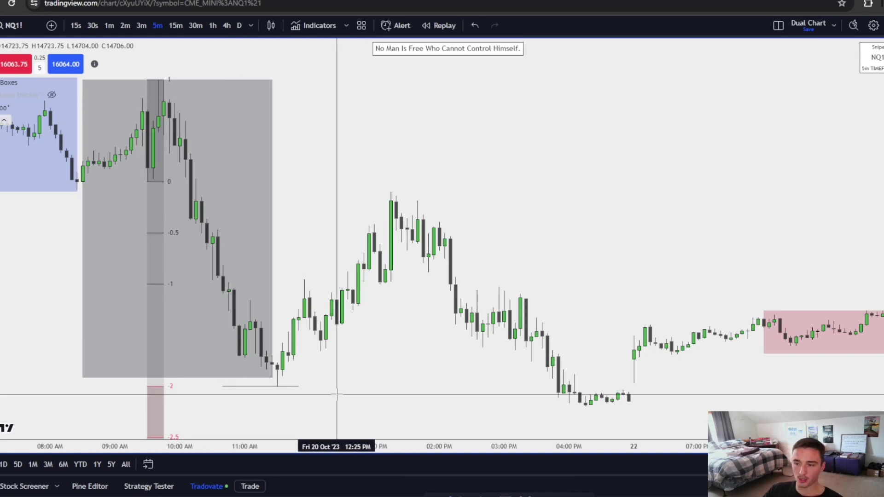
# Draw a retracement from the 20 Oct 11:30 AM low to the 9:40 AM high and convert it to a C.E. retracement with only the 0.5 level.
pyautogui.hotkey('alt', 'f')
pyautogui.click(277, 386)
pyautogui.click(159, 80)
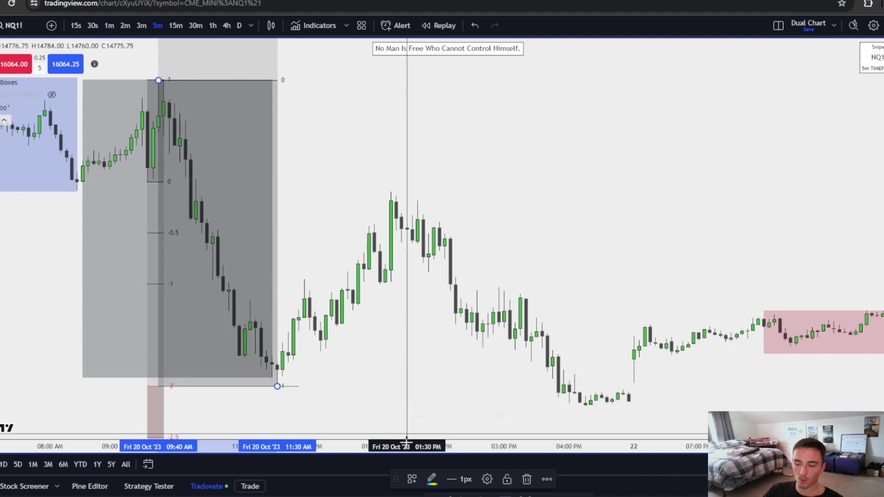
pyautogui.click(412, 480)
pyautogui.click(436, 448)
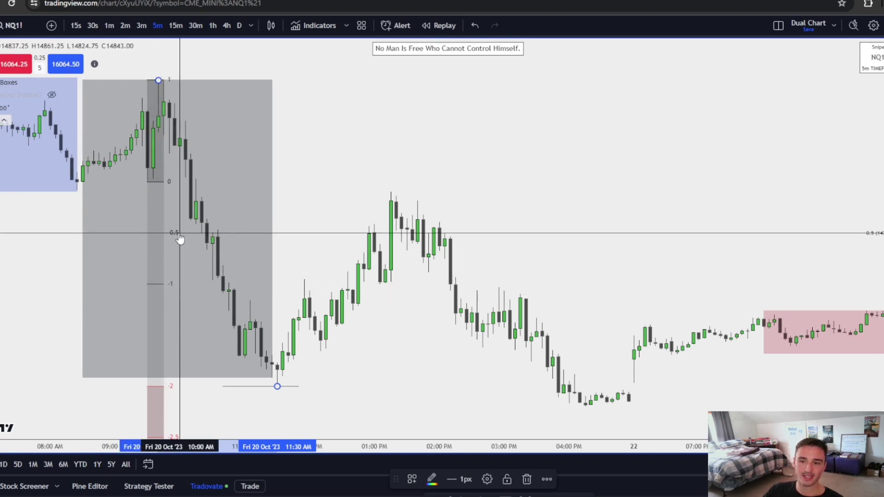
pyautogui.moveTo(332, 304); pyautogui.dragTo(389, 298)
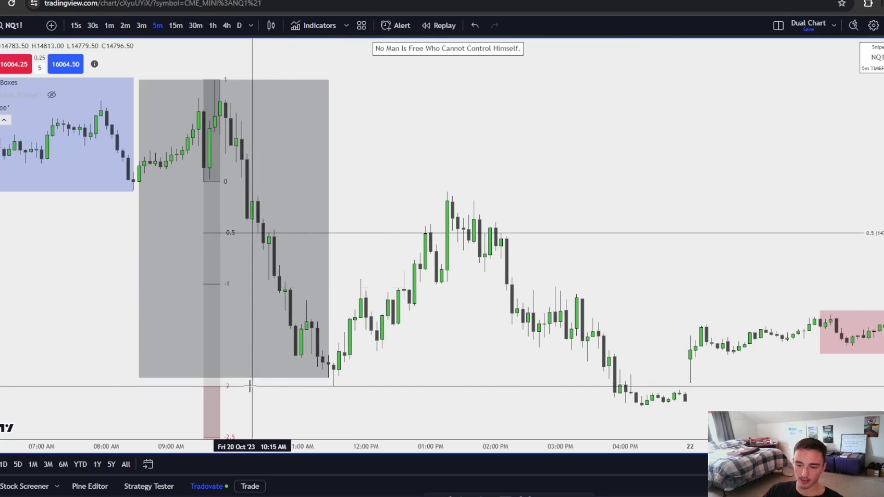
pyautogui.click(205, 253)
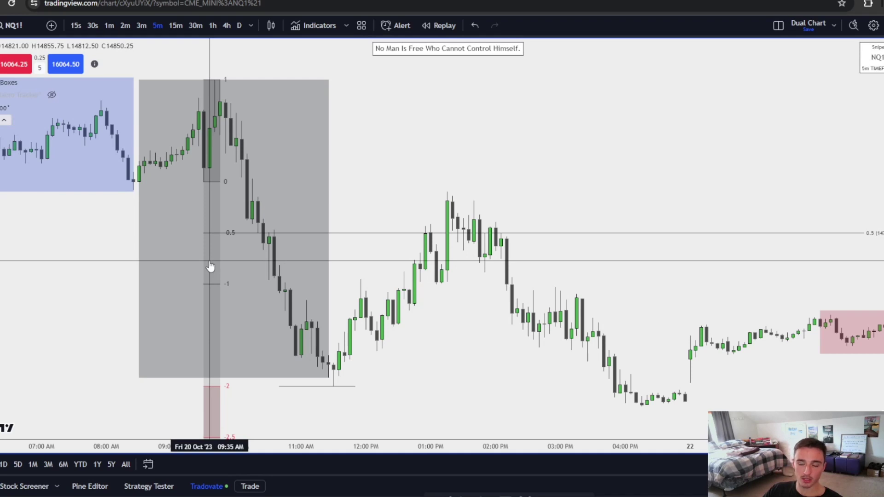
pyautogui.moveTo(553, 193); pyautogui.dragTo(554, 192)
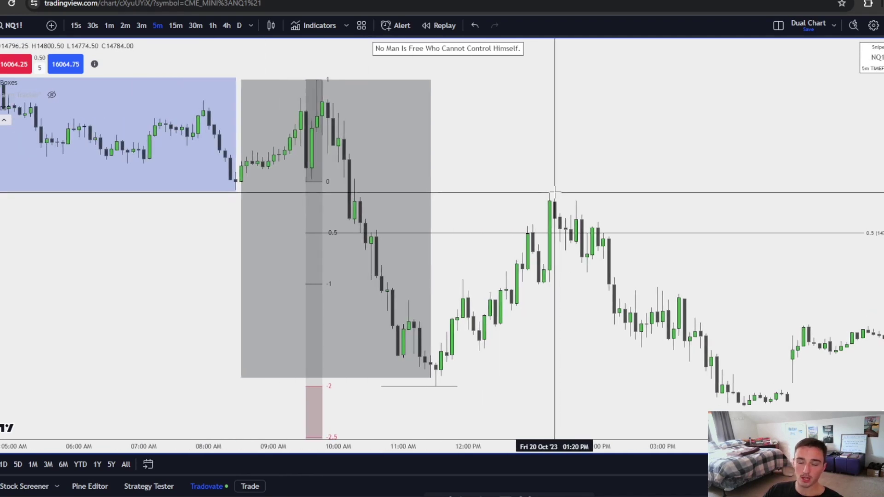